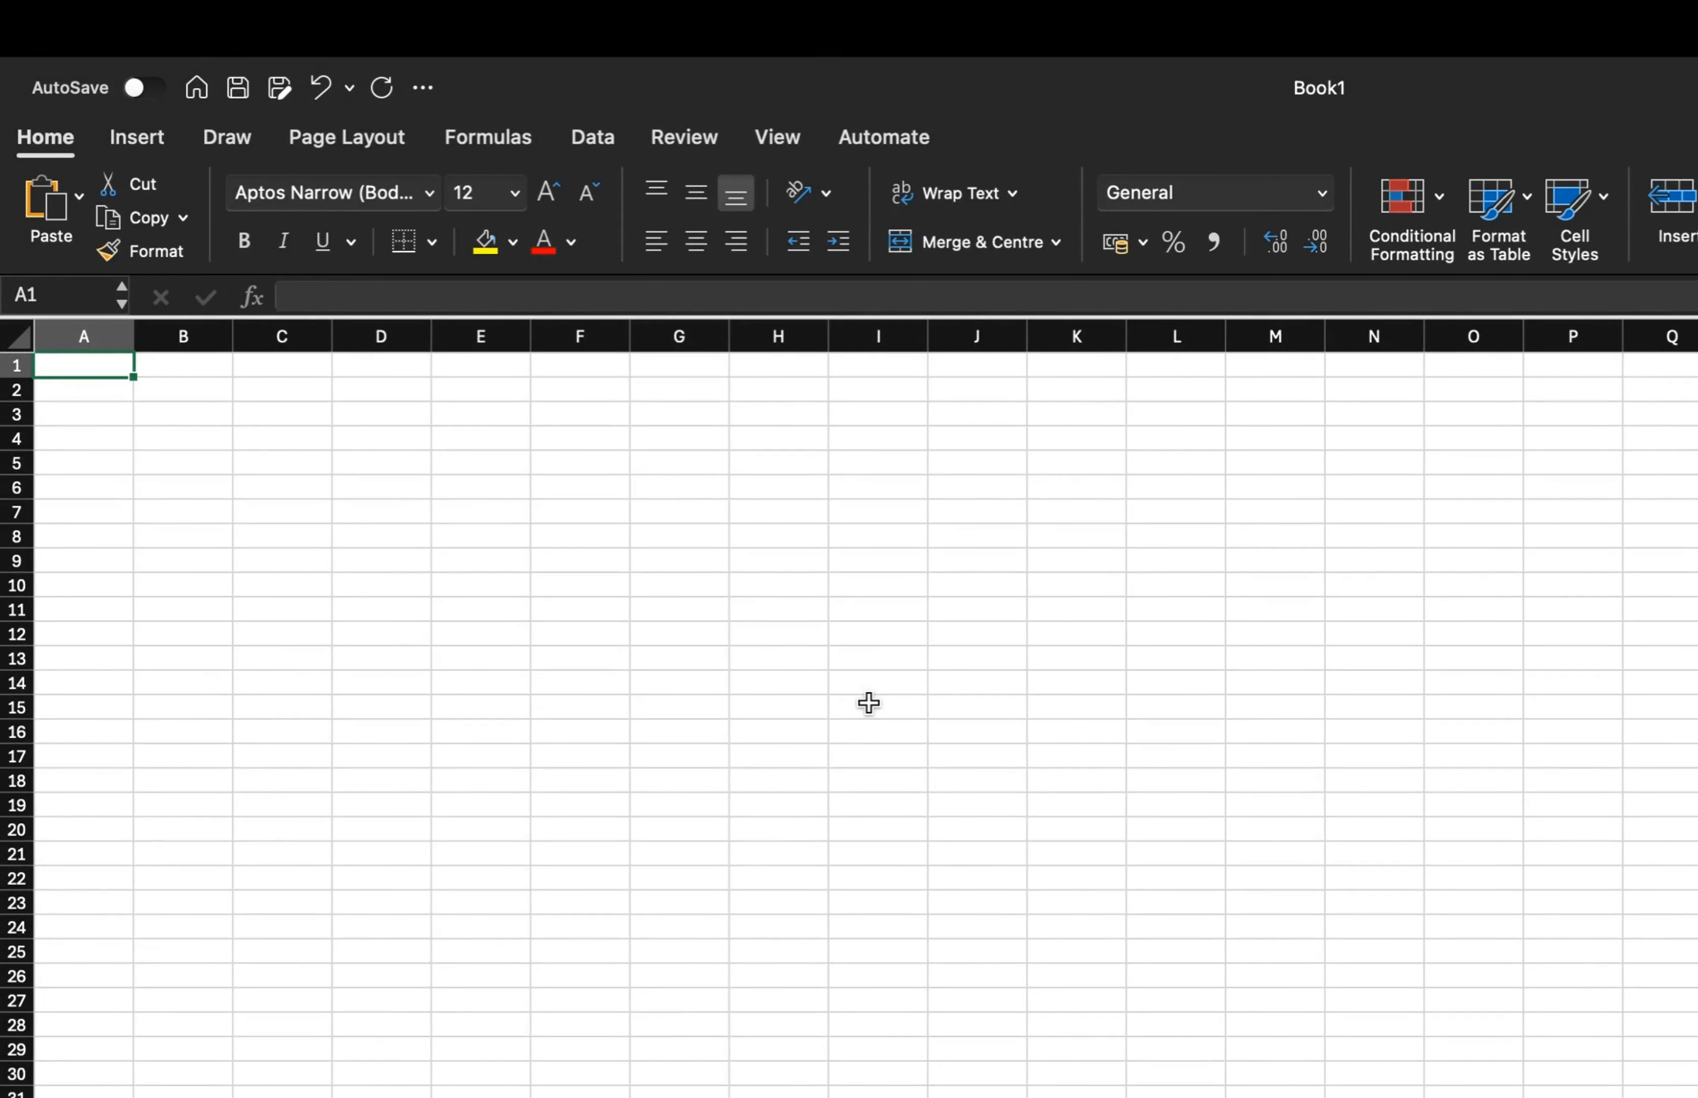
Step: Enter the header "Variant SKU [ID]" in cell A1 and widen column A to fit it
type("Variant SKU")
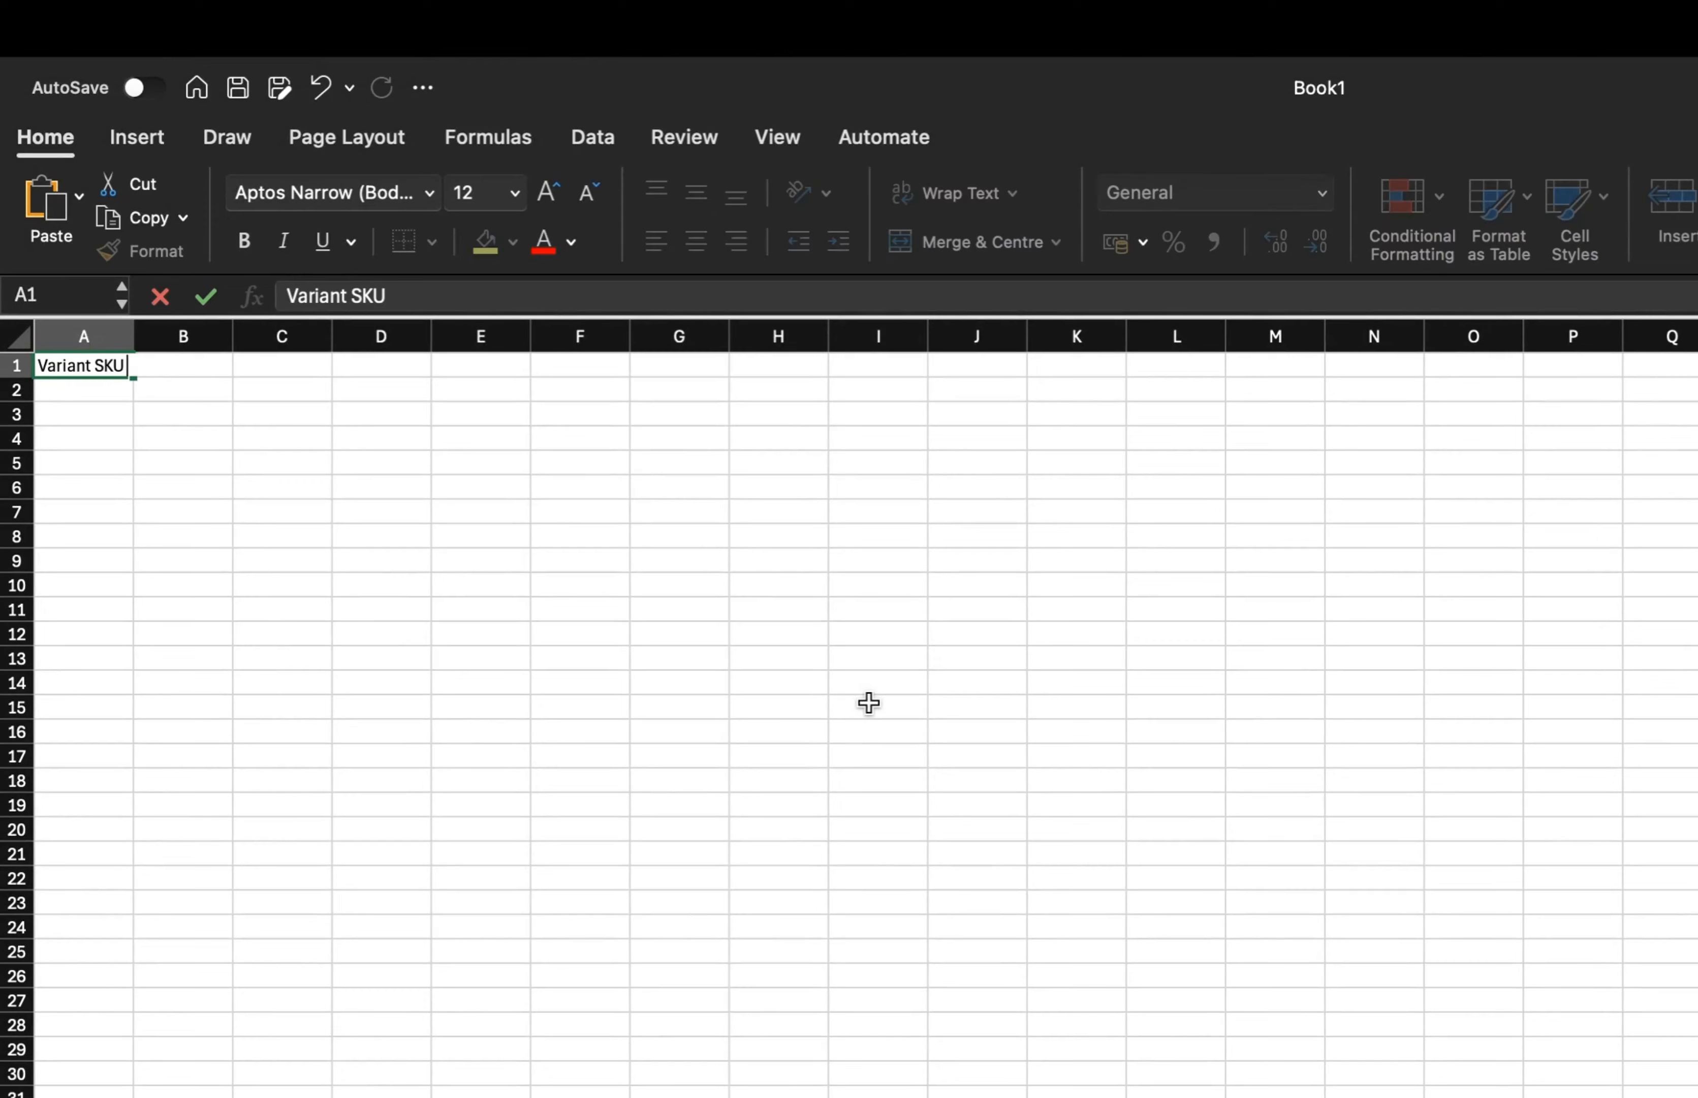
type(" []")
key("Left")
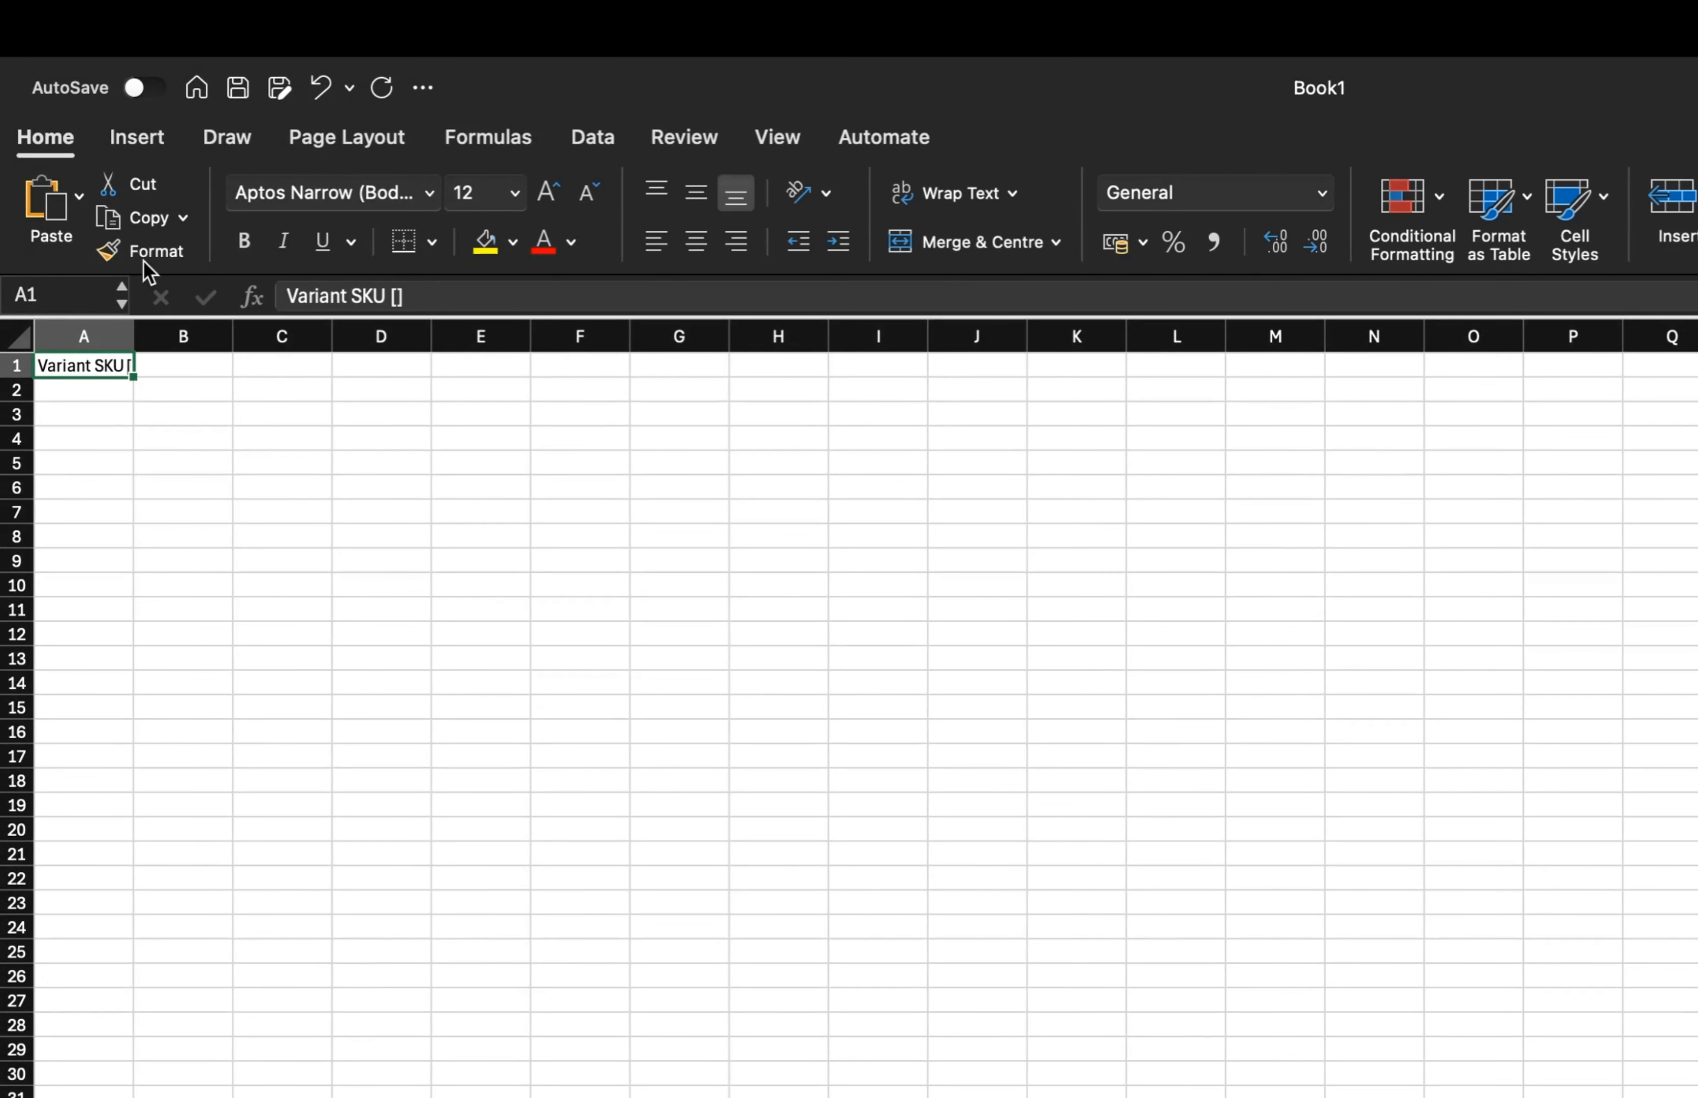
left_click(397, 296)
type("ID")
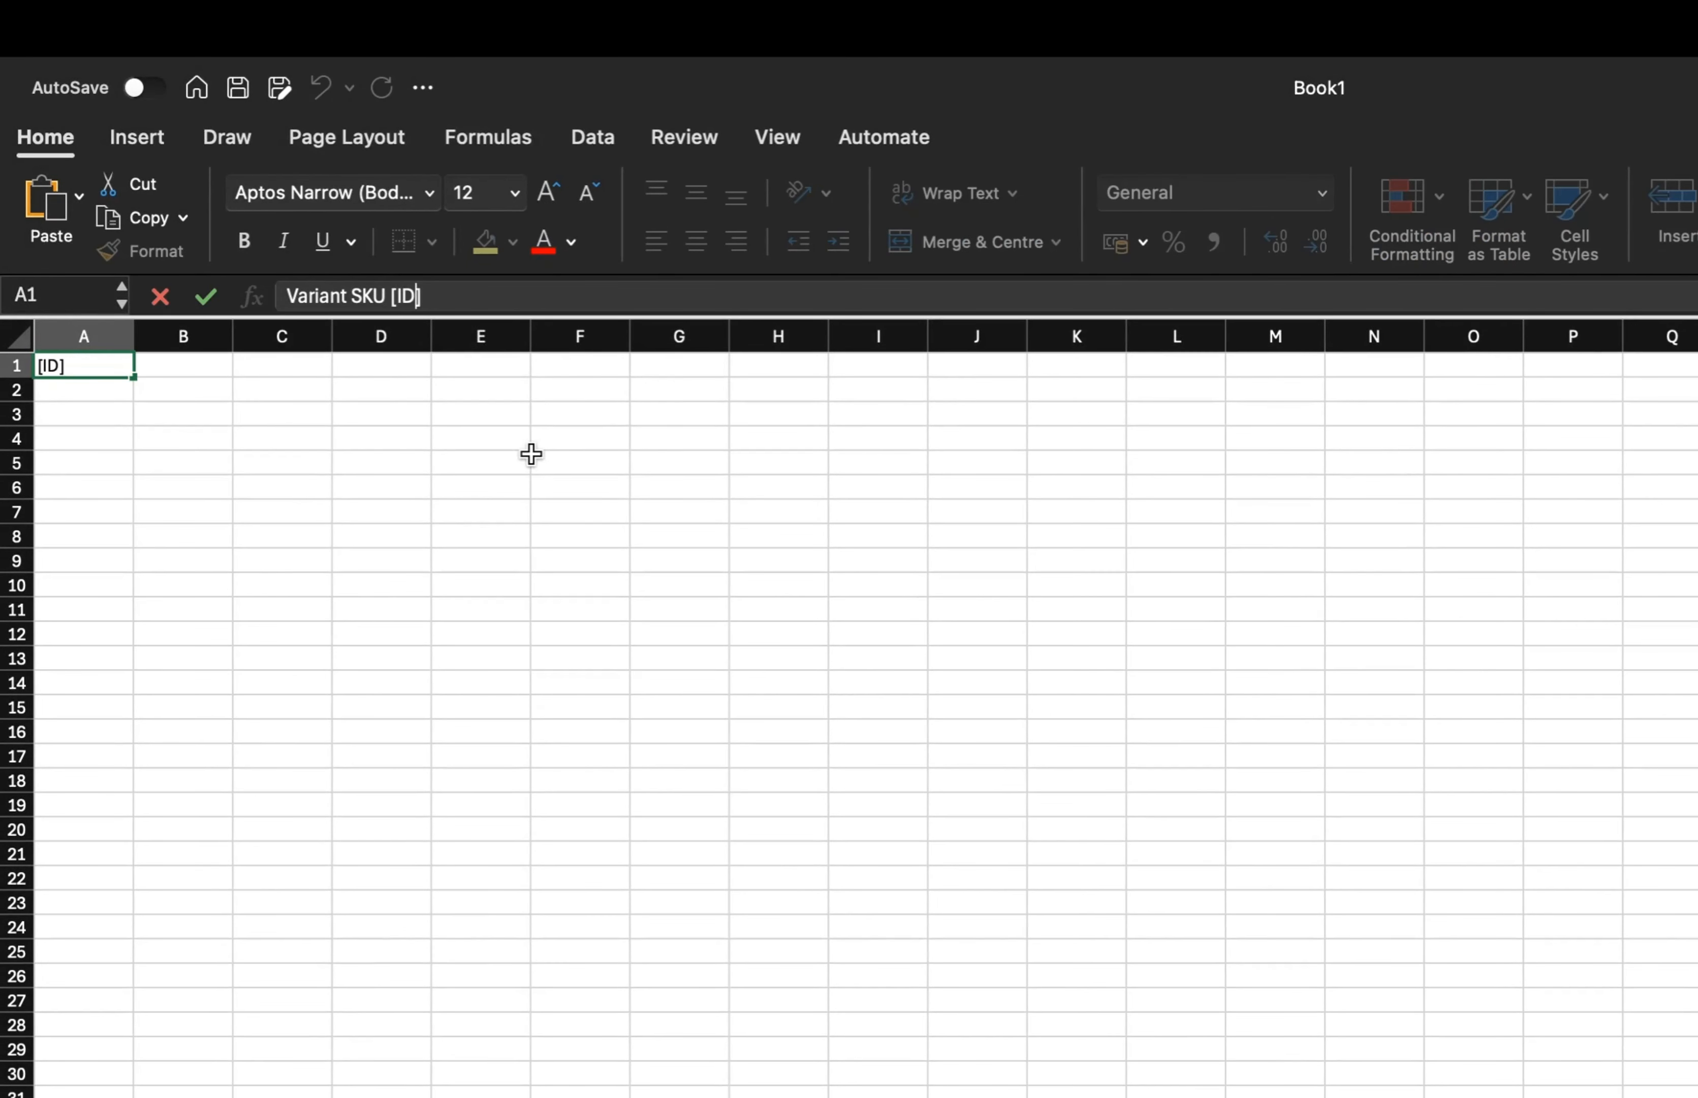
left_click(655, 568)
left_click(84, 366)
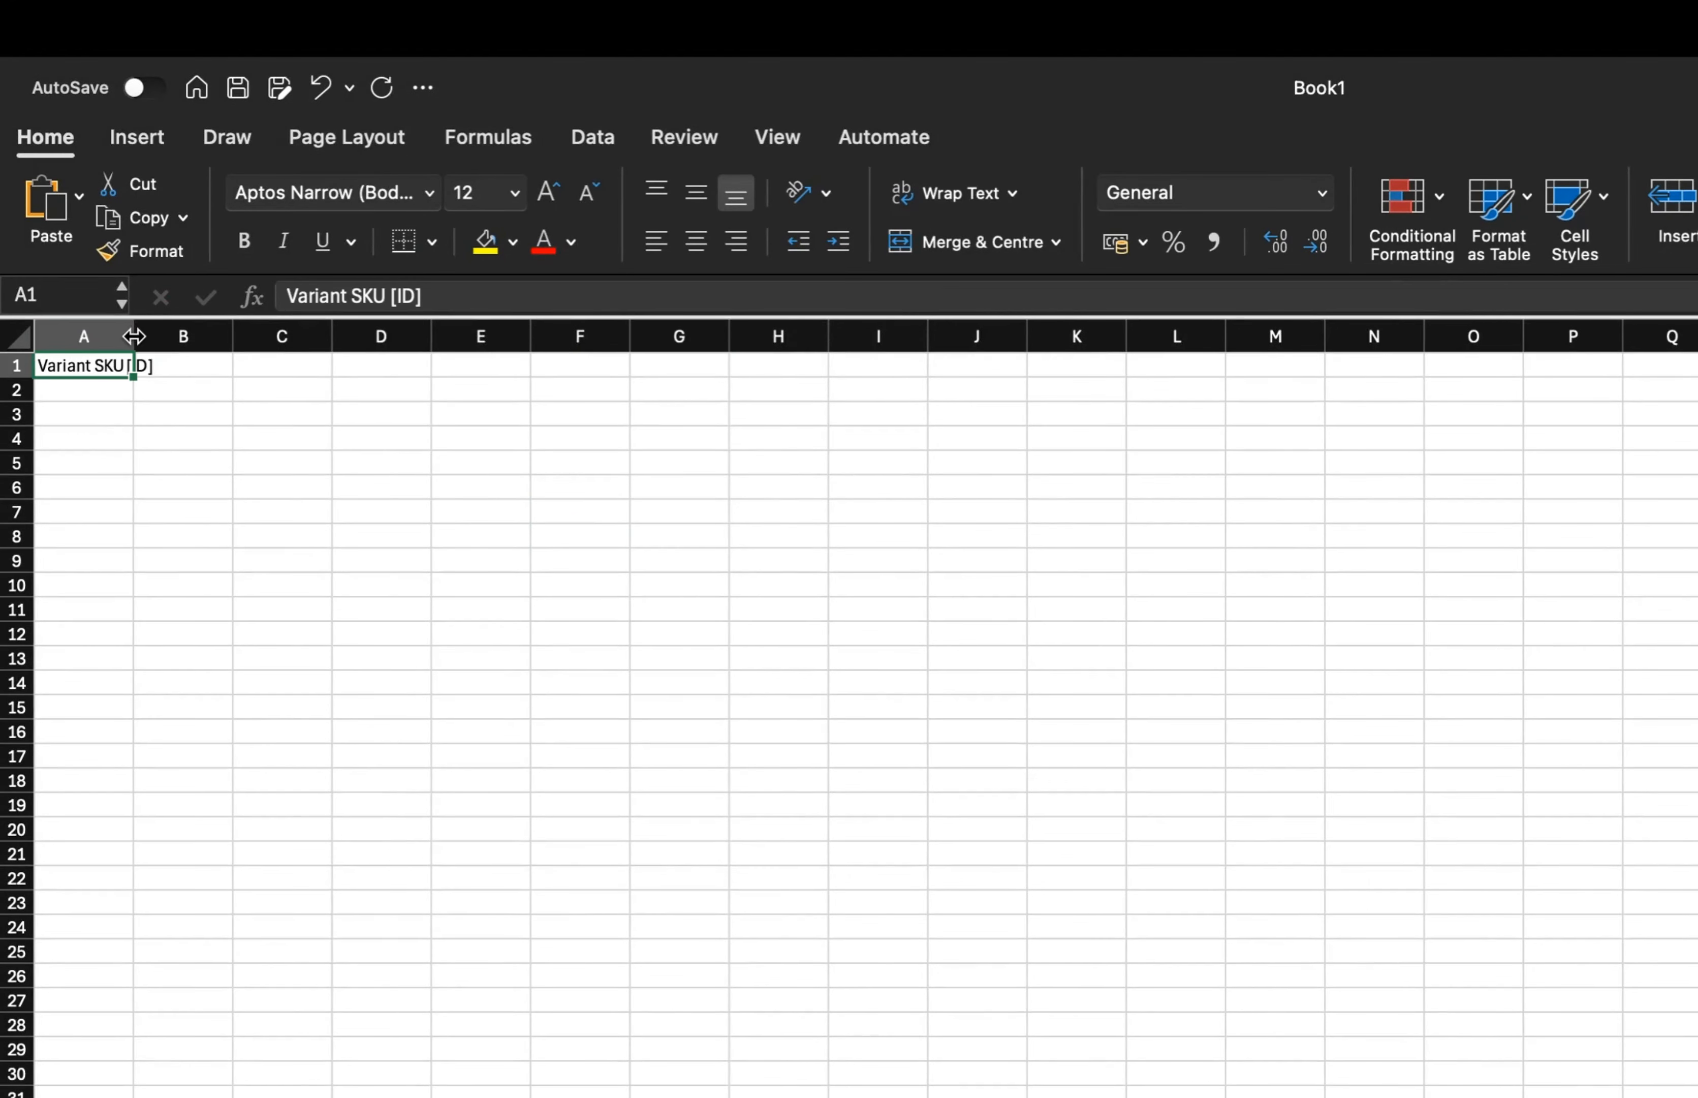
left_click_drag(134, 336, 292, 335)
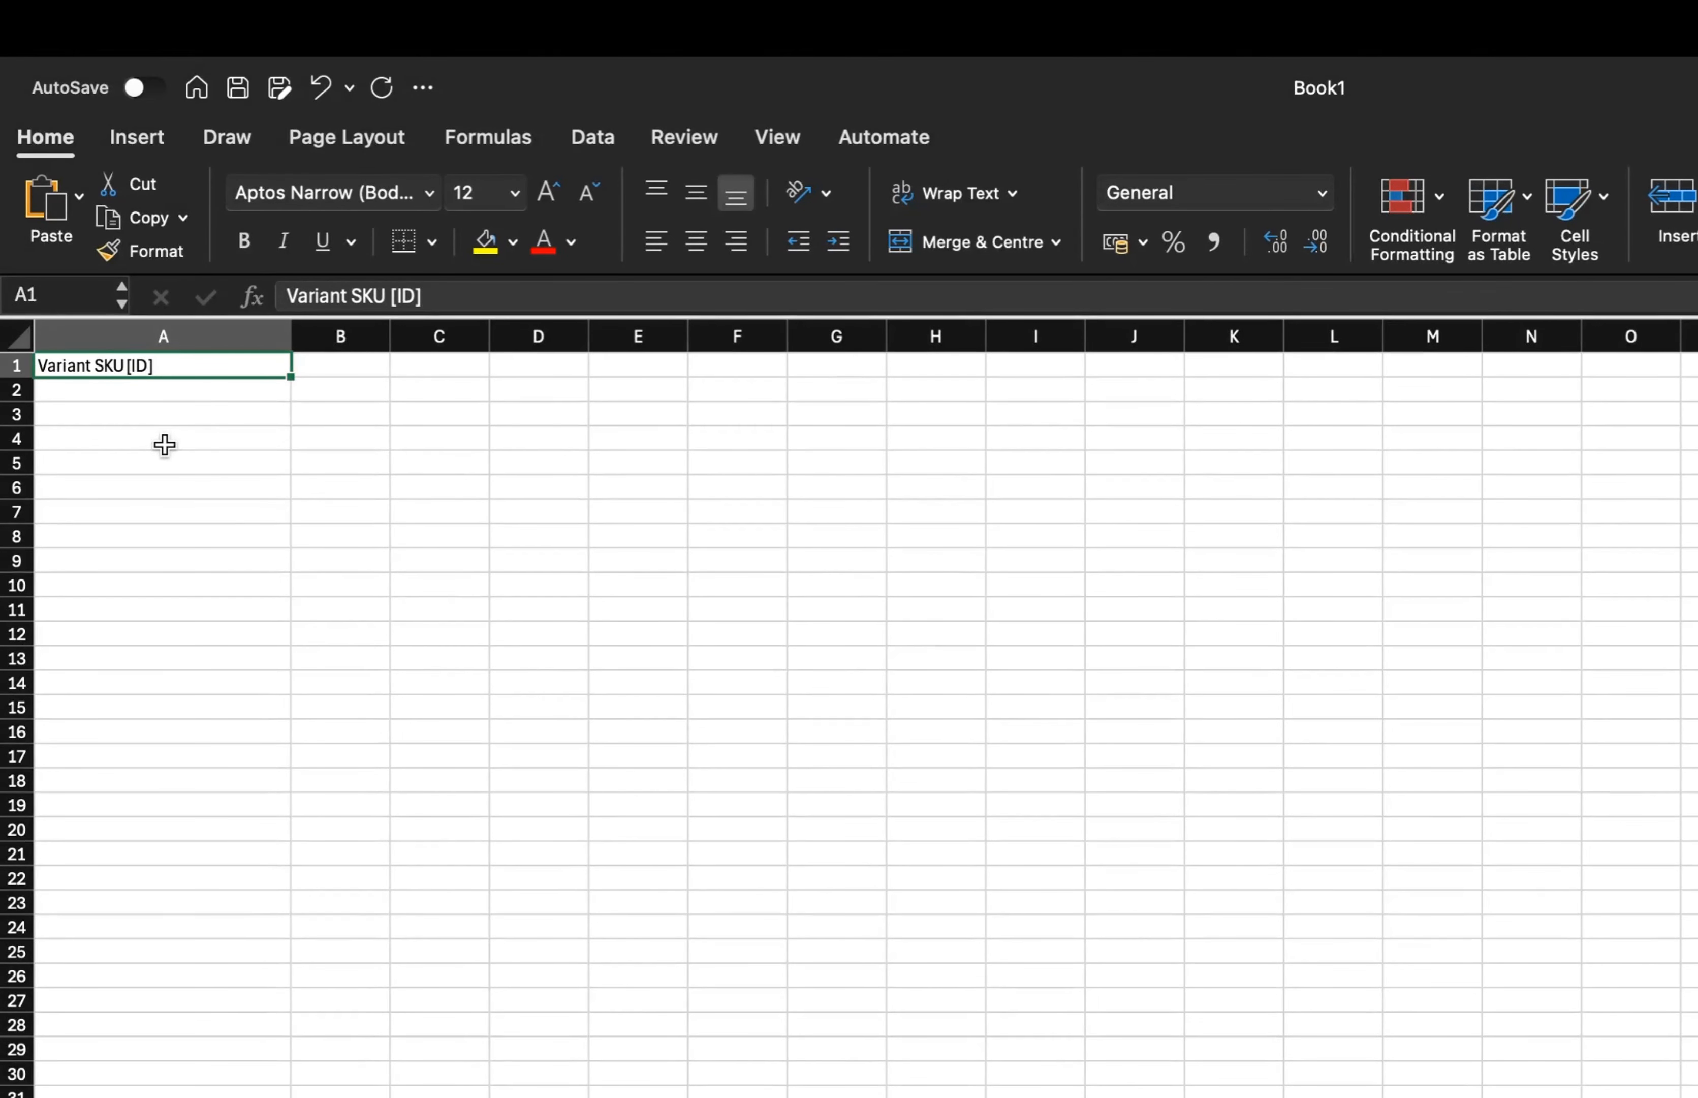
Step: Widen column B to 37,33 (229 pixels) and enter the header "Variant Inventory Qty" in cell B1
left_click(362, 517)
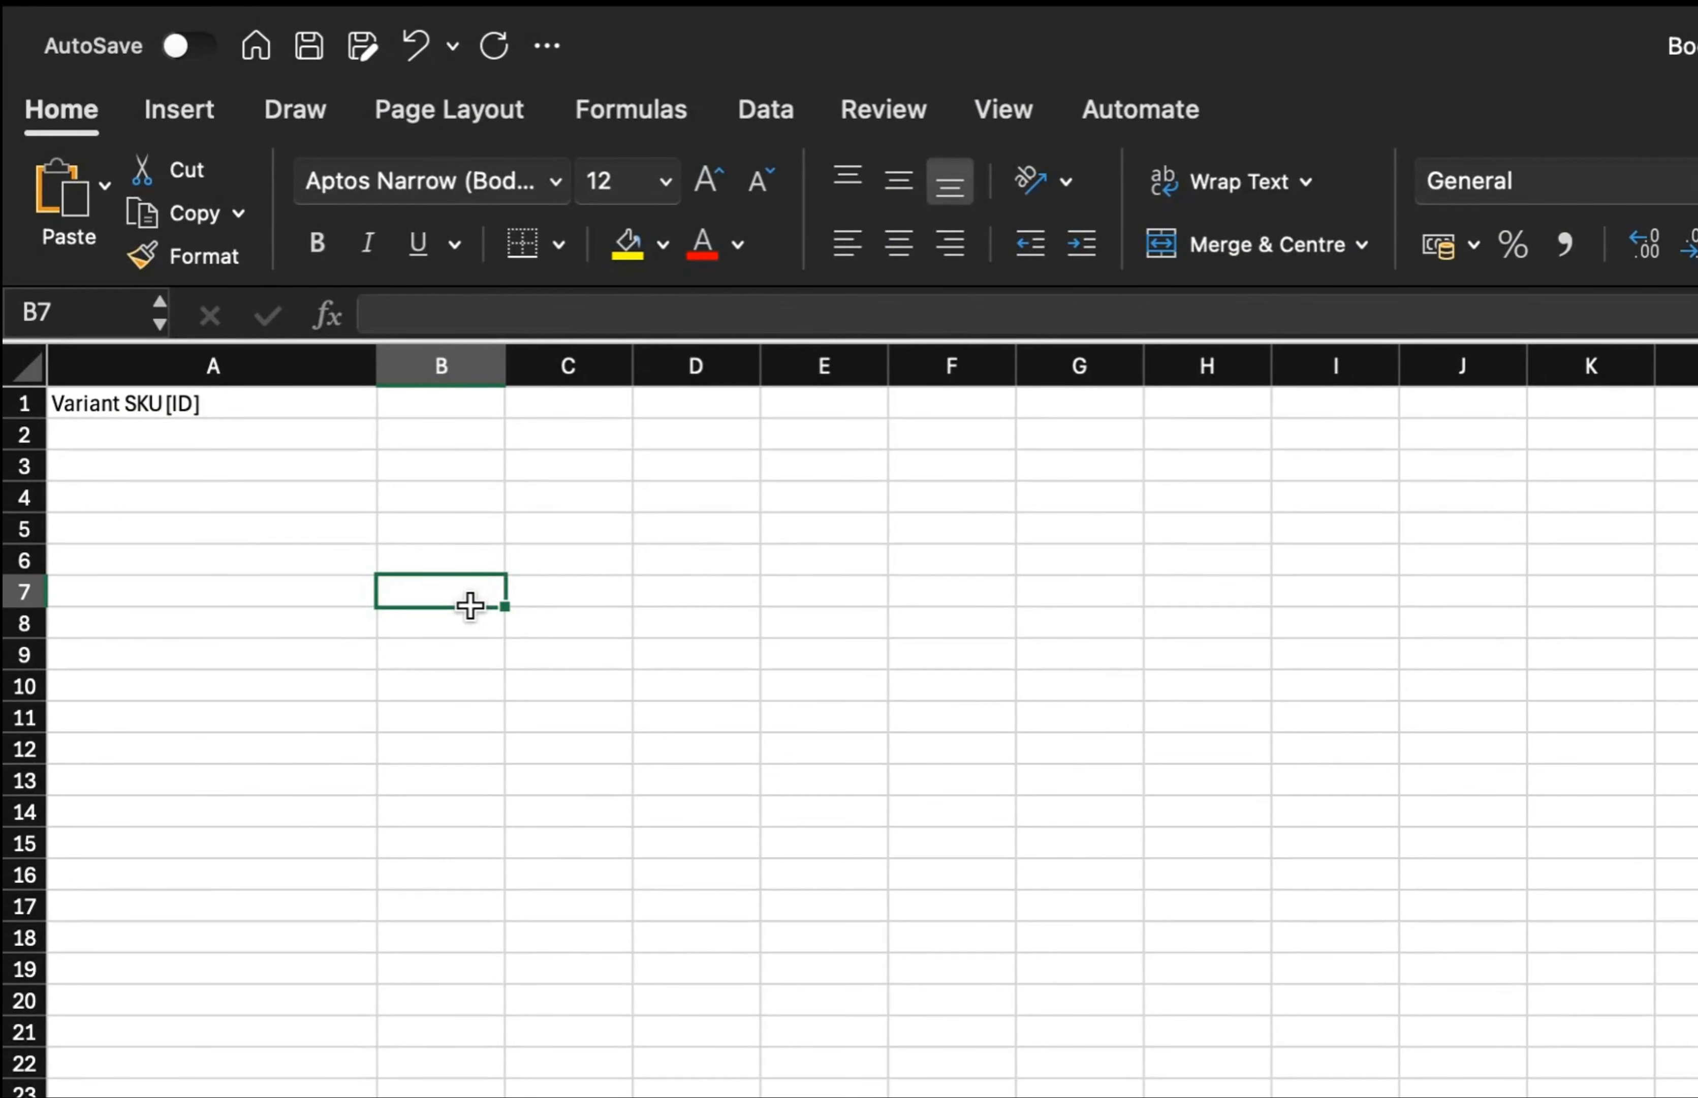
left_click_drag(505, 365, 828, 365)
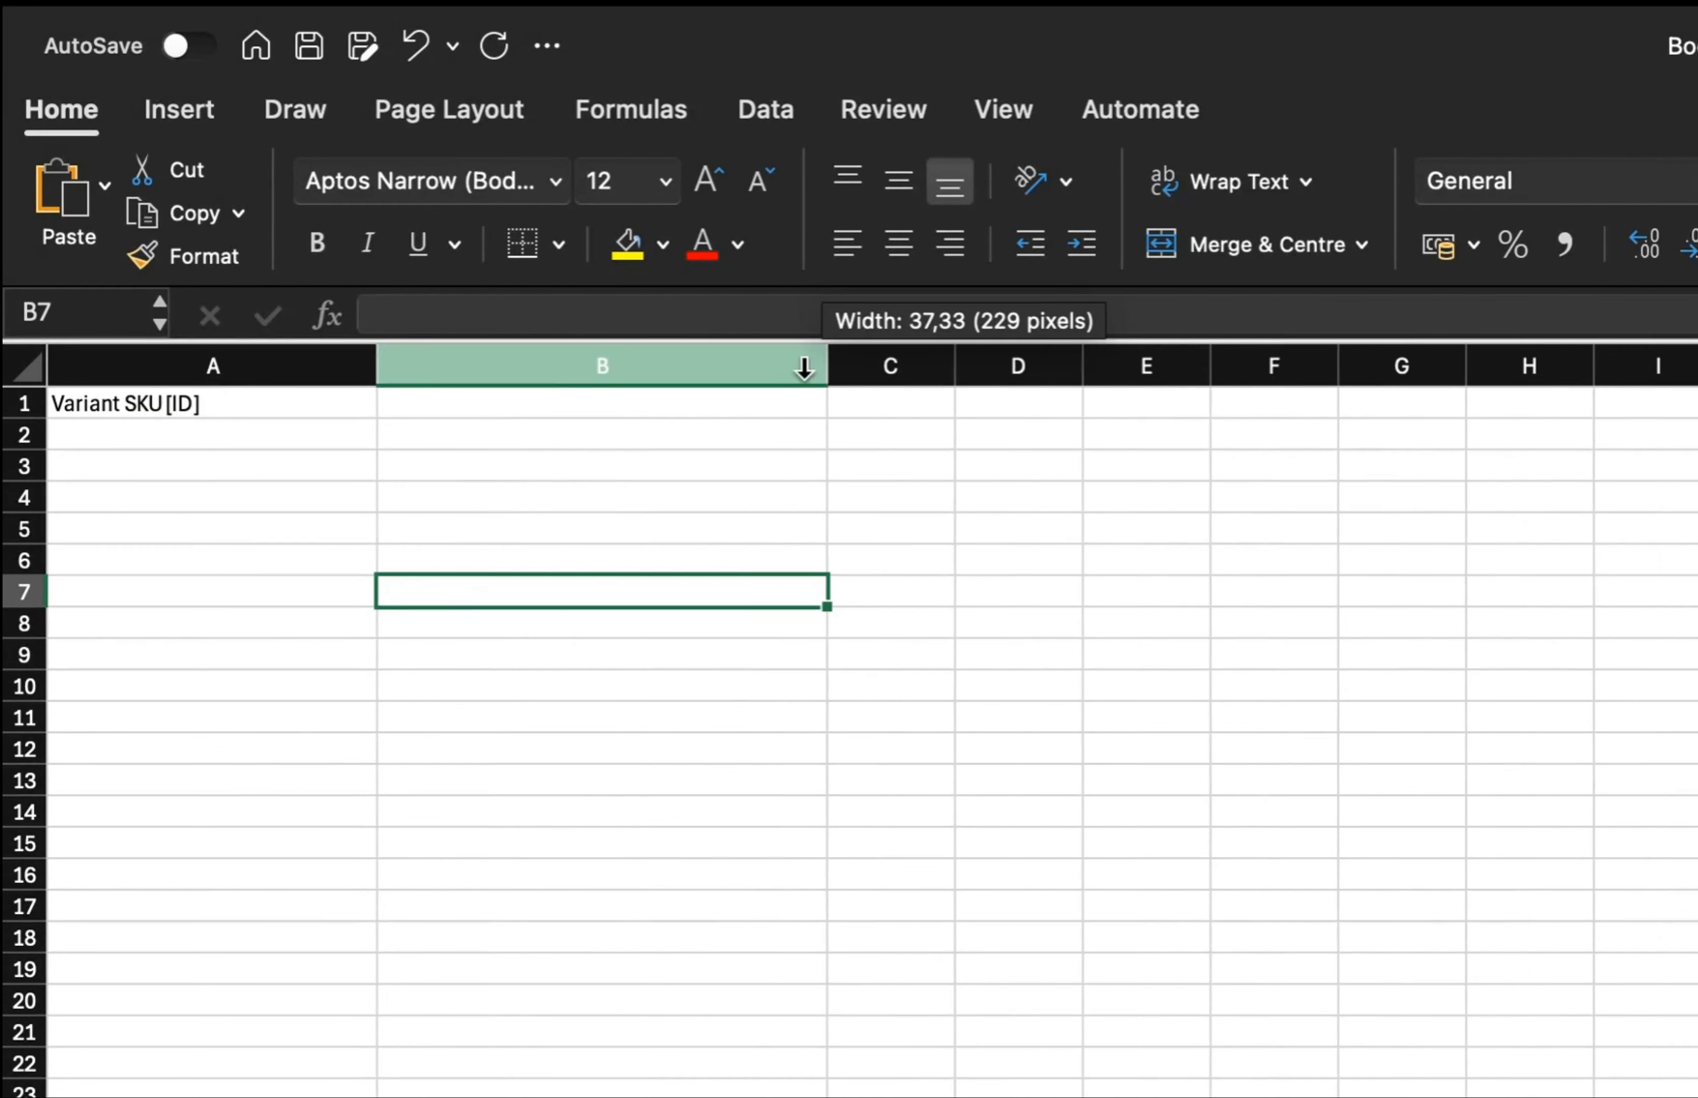
left_click(569, 392)
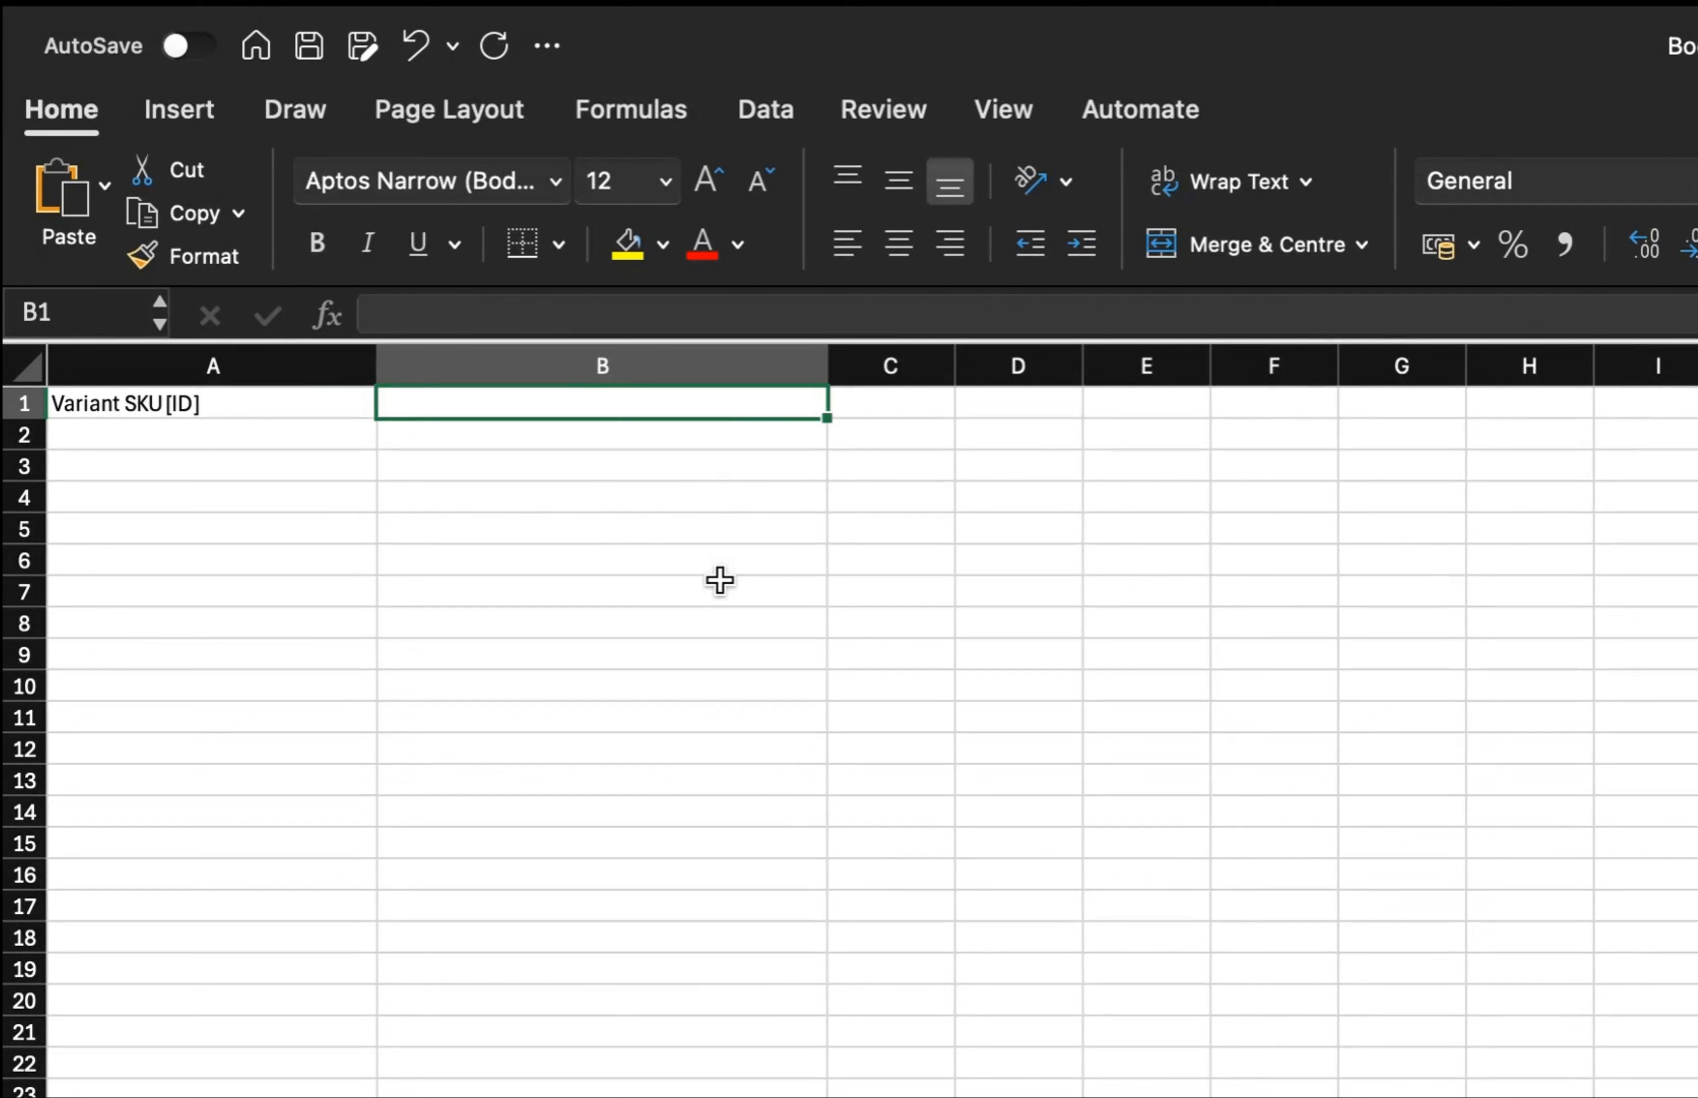
type("Va")
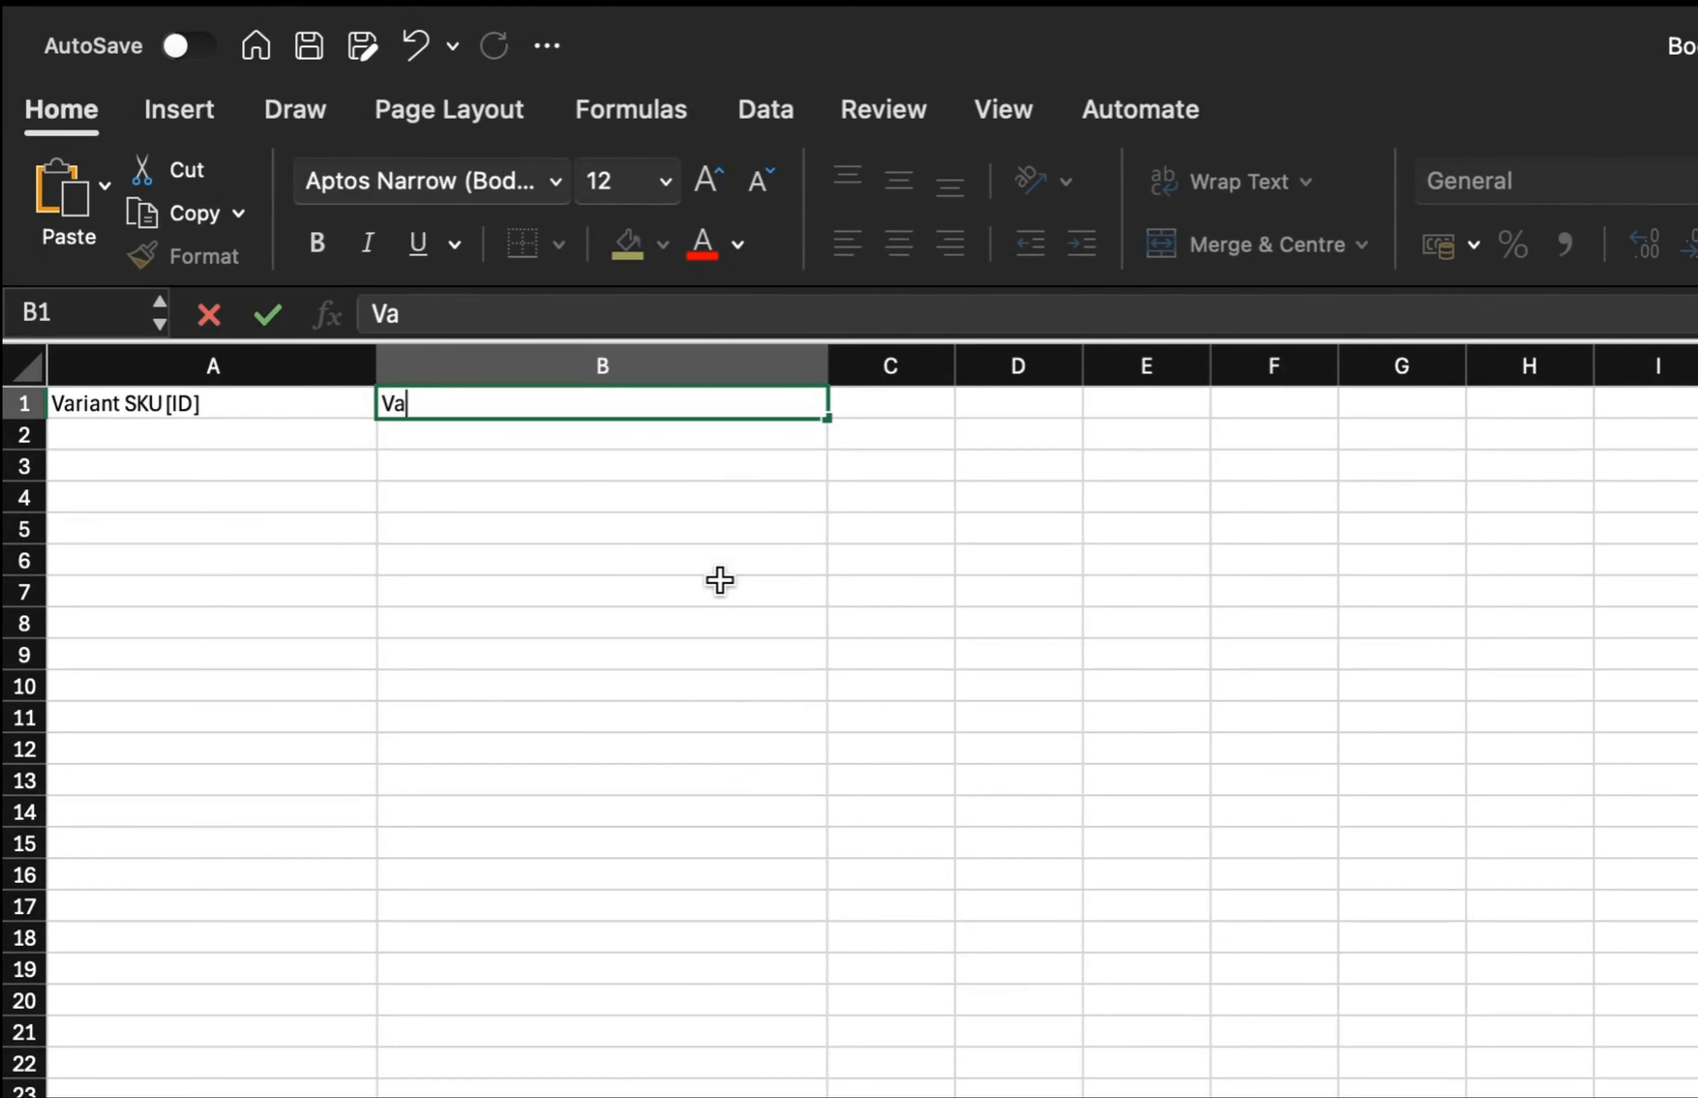
type("riant Inventory ")
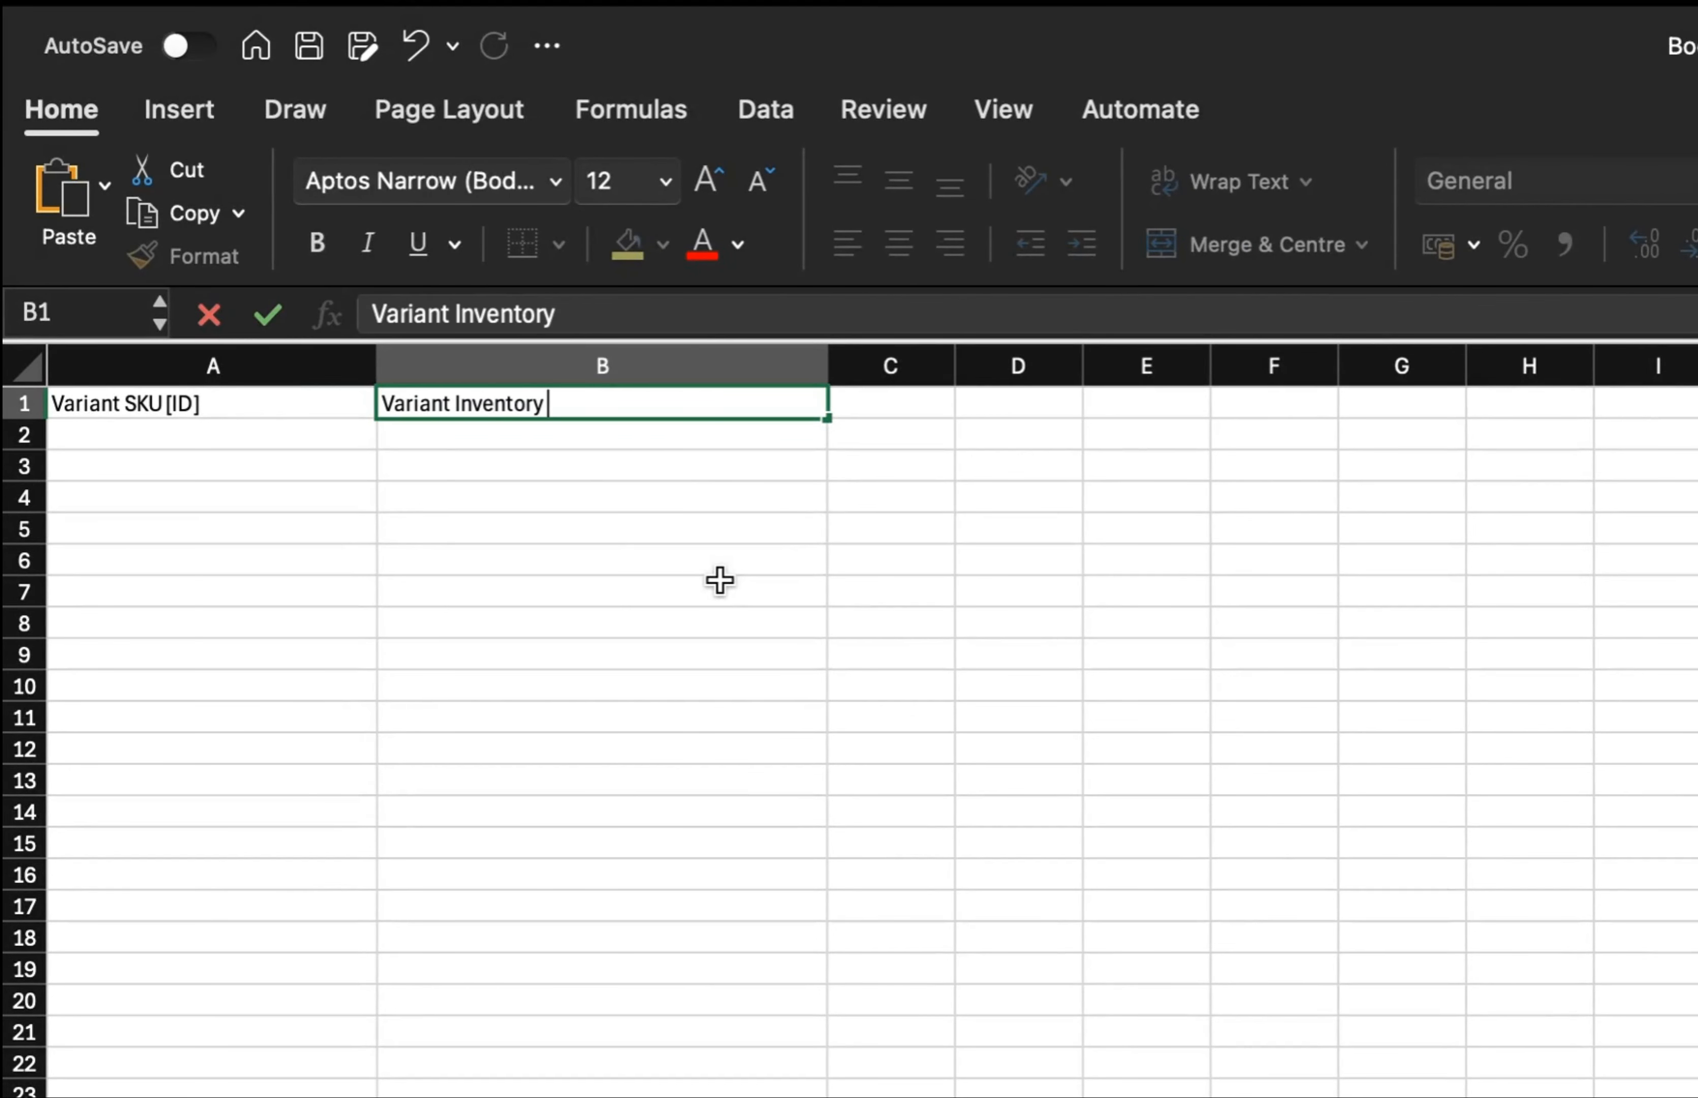
type("Qrt")
key("BackSpace")
key("BackSpace")
type("ty")
left_click(721, 580)
left_click_drag(428, 446, 454, 576)
left_click(454, 577)
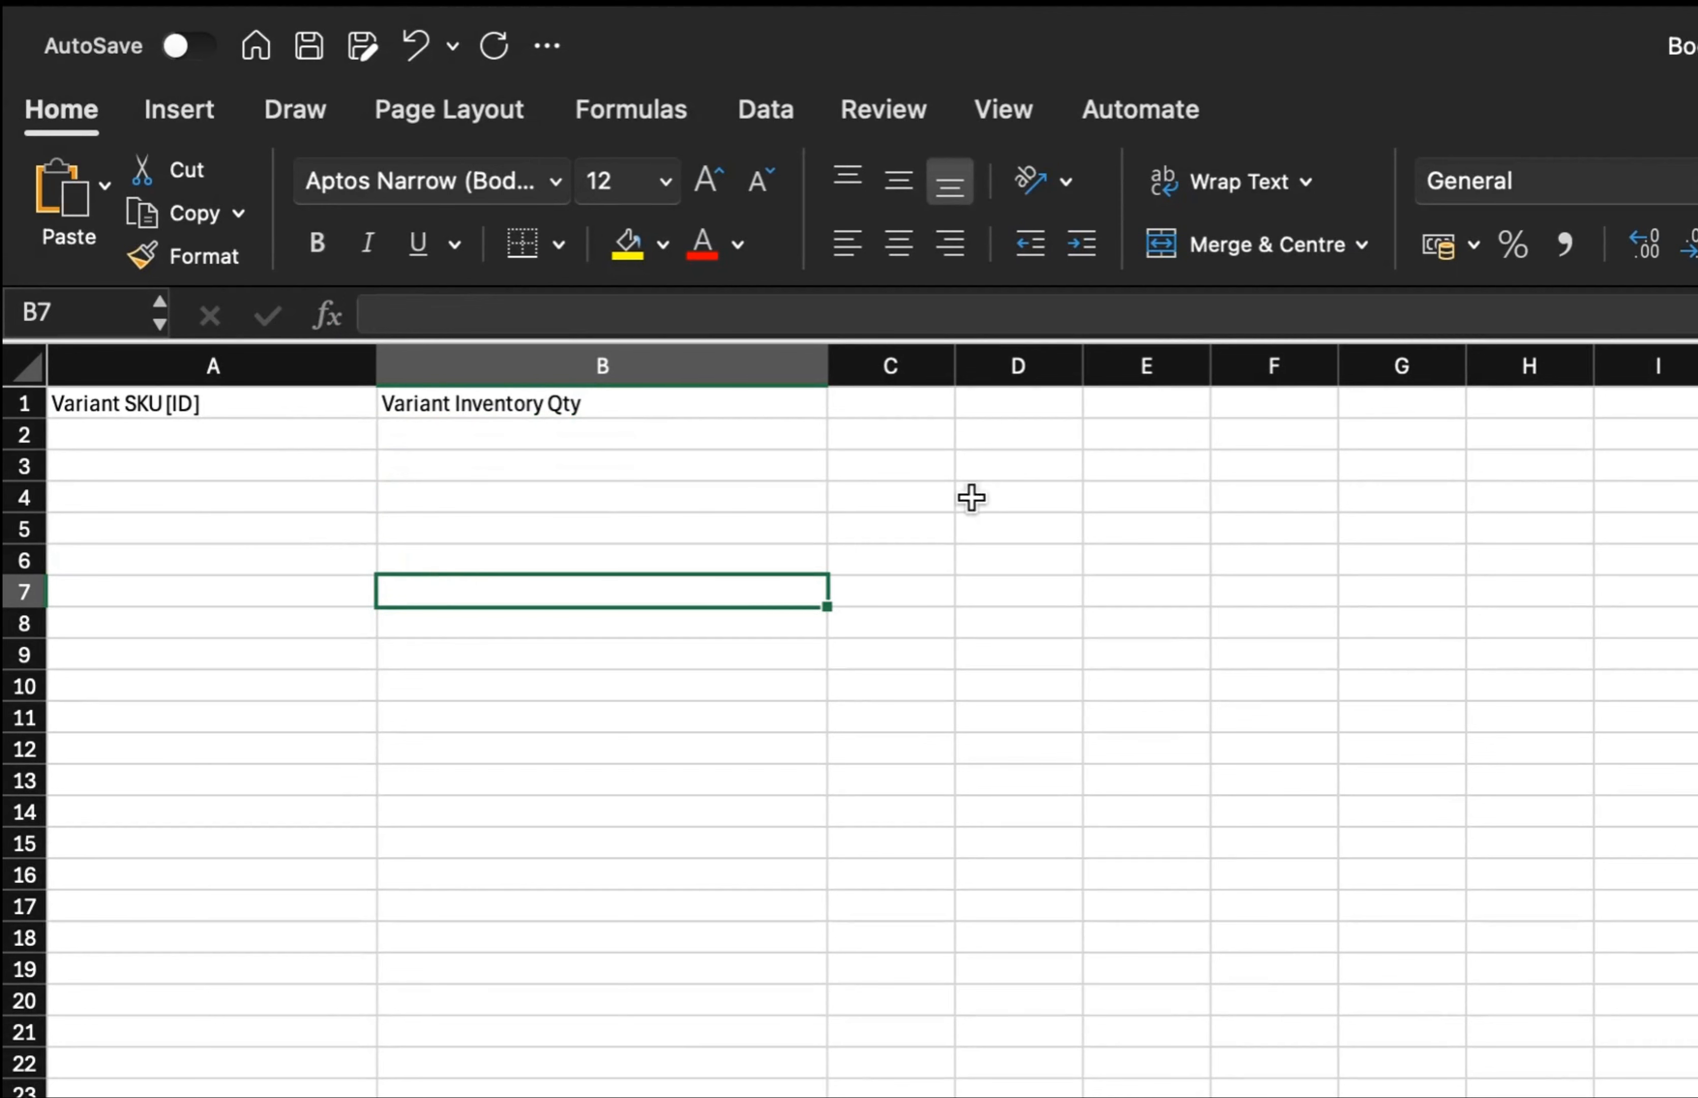
Step: Enter the header "Variant Price" in cell C1 and widen column C
left_click(860, 413)
type("Varia")
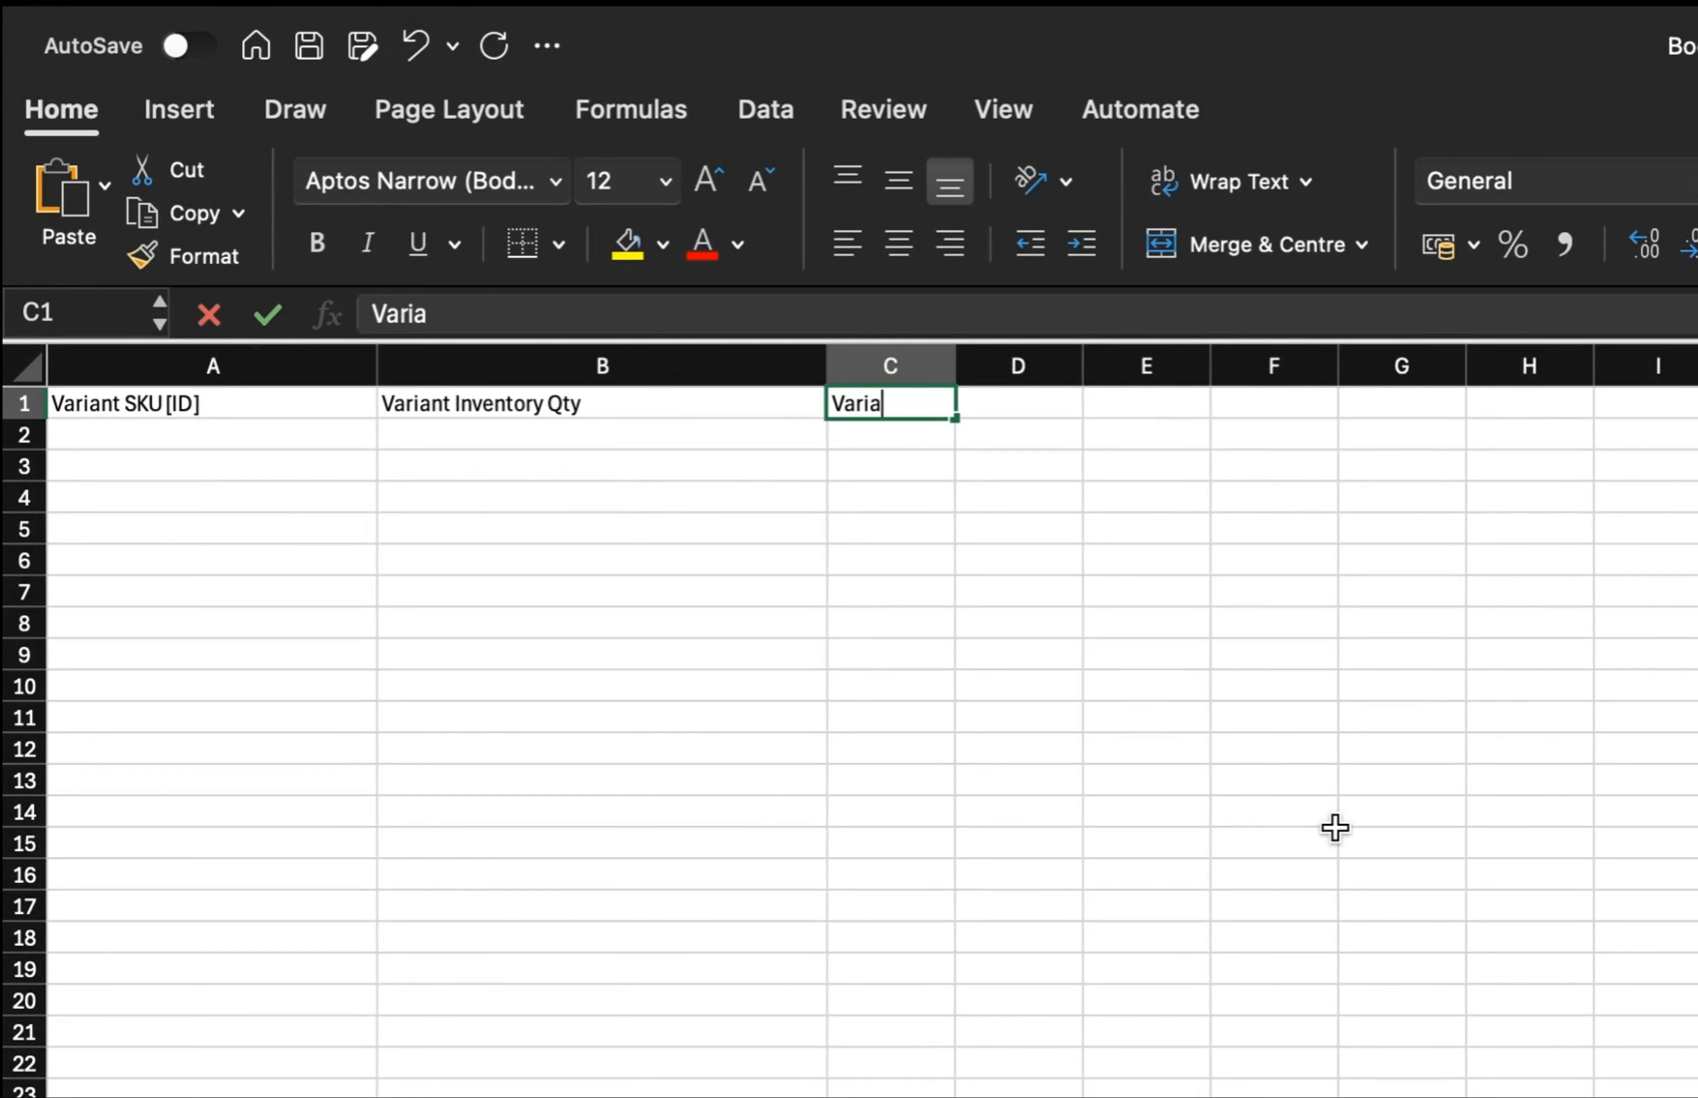
type("nt Price")
left_click(953, 713)
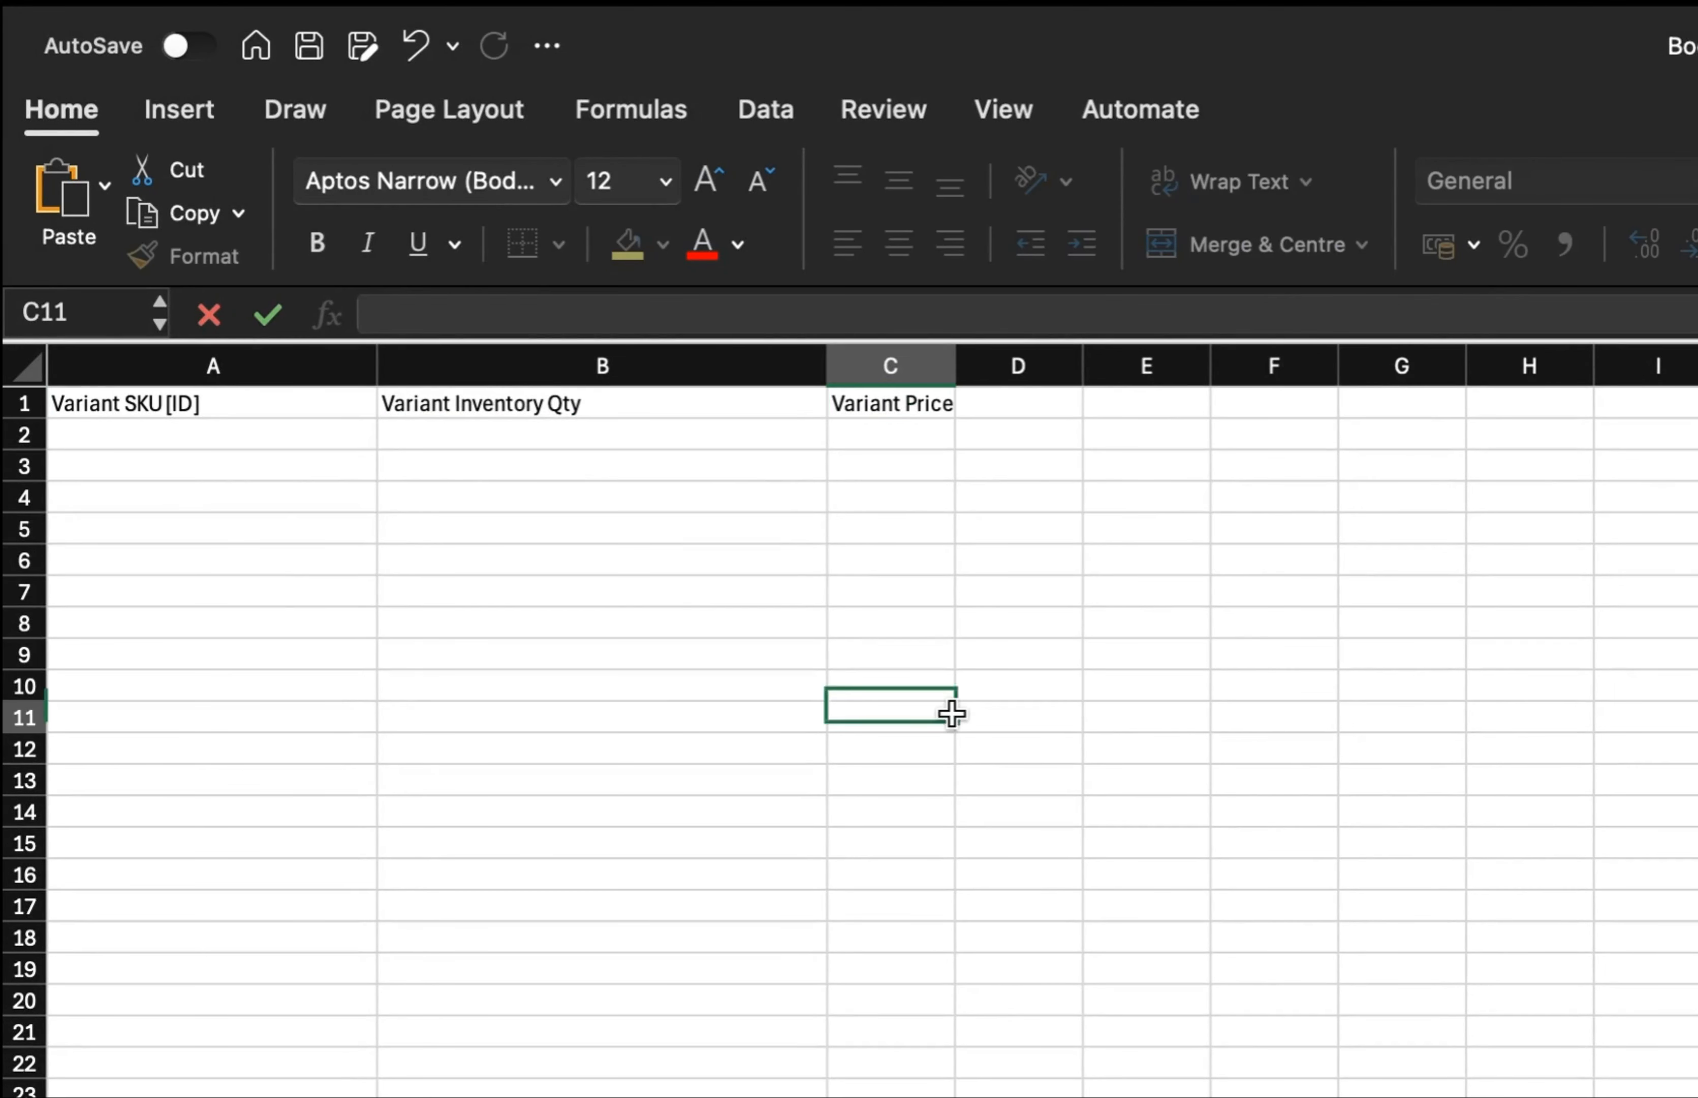
left_click_drag(955, 365, 1097, 367)
Step: Enter the header "Image Src" in cell D1
left_click(1160, 403)
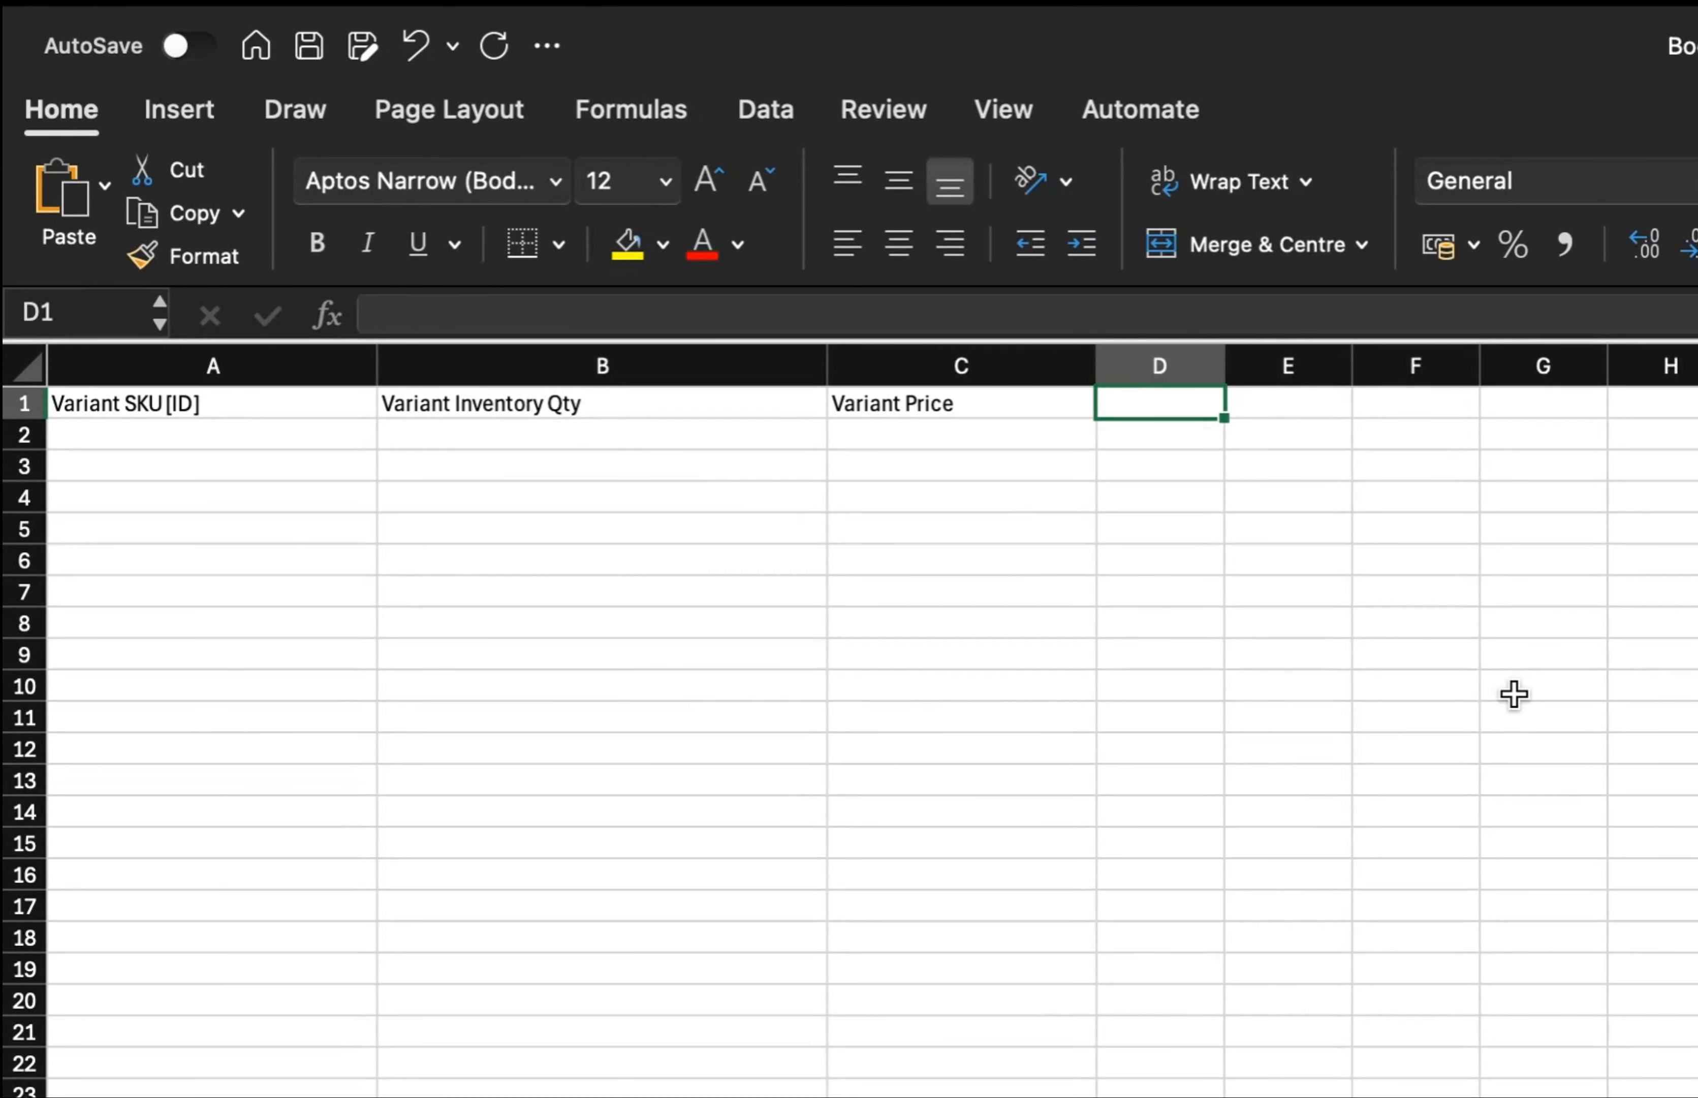
type("Image Src")
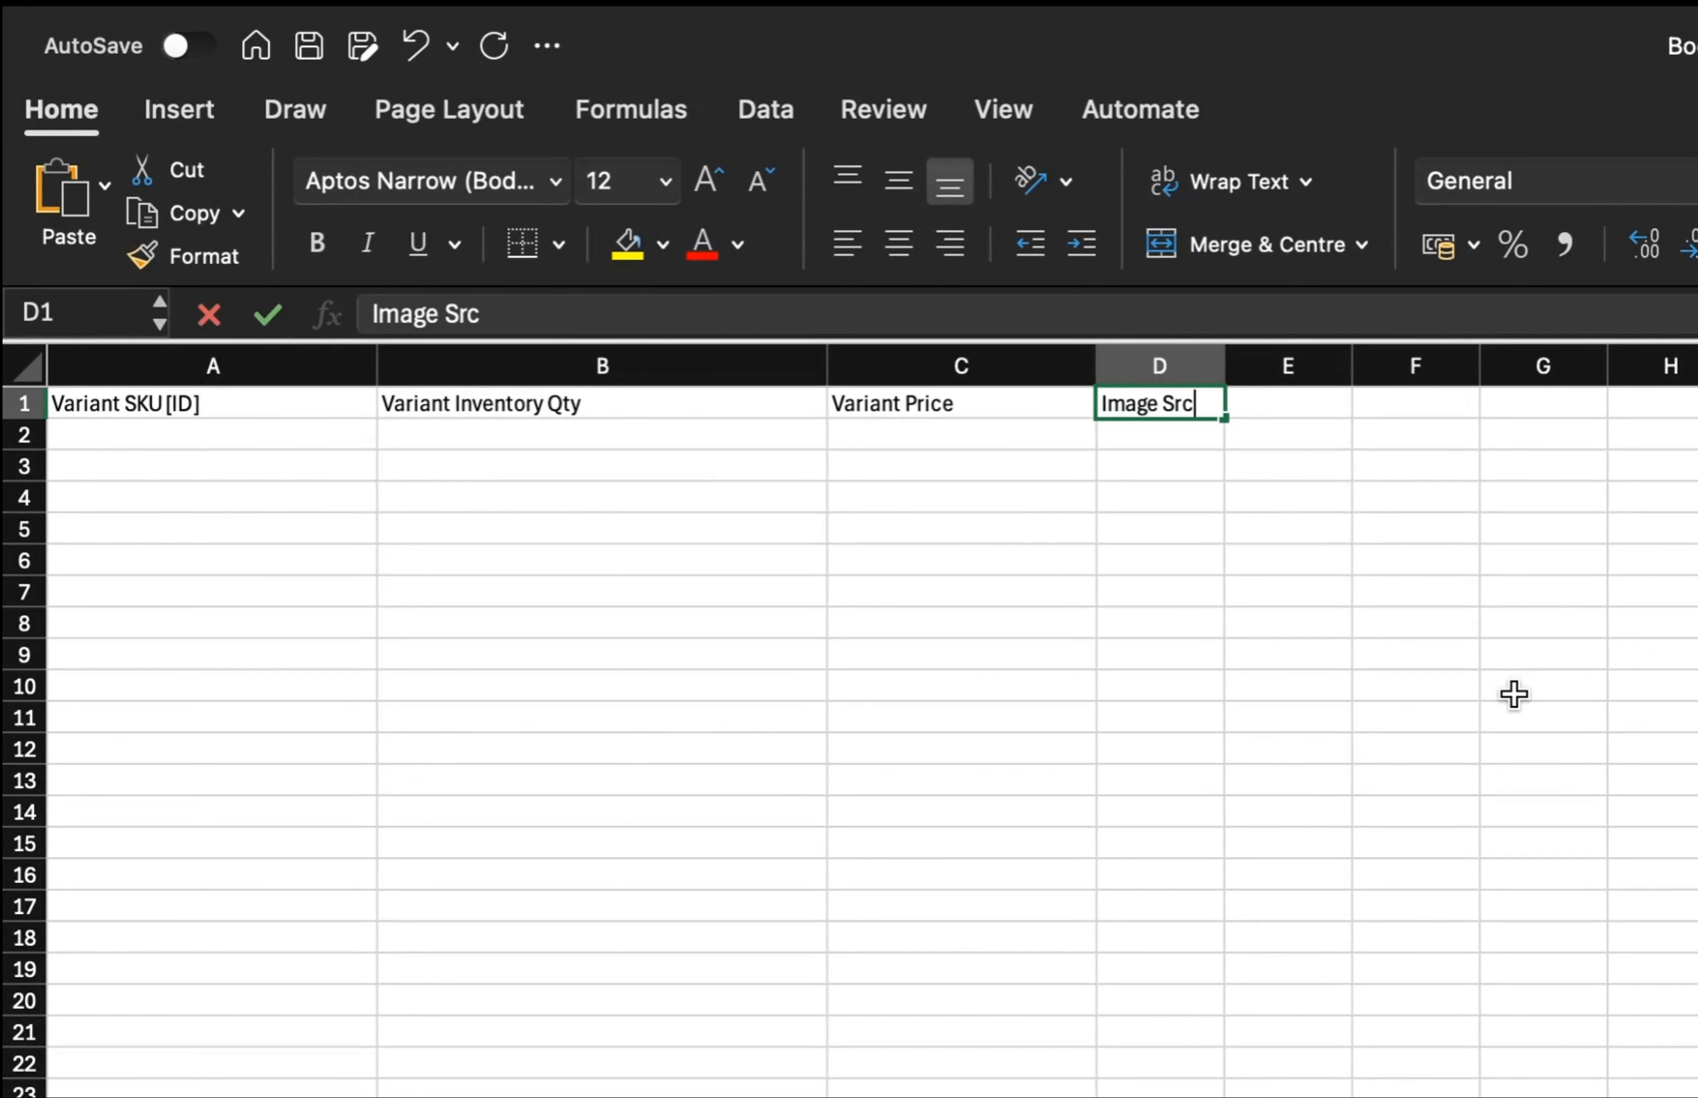
left_click(1513, 693)
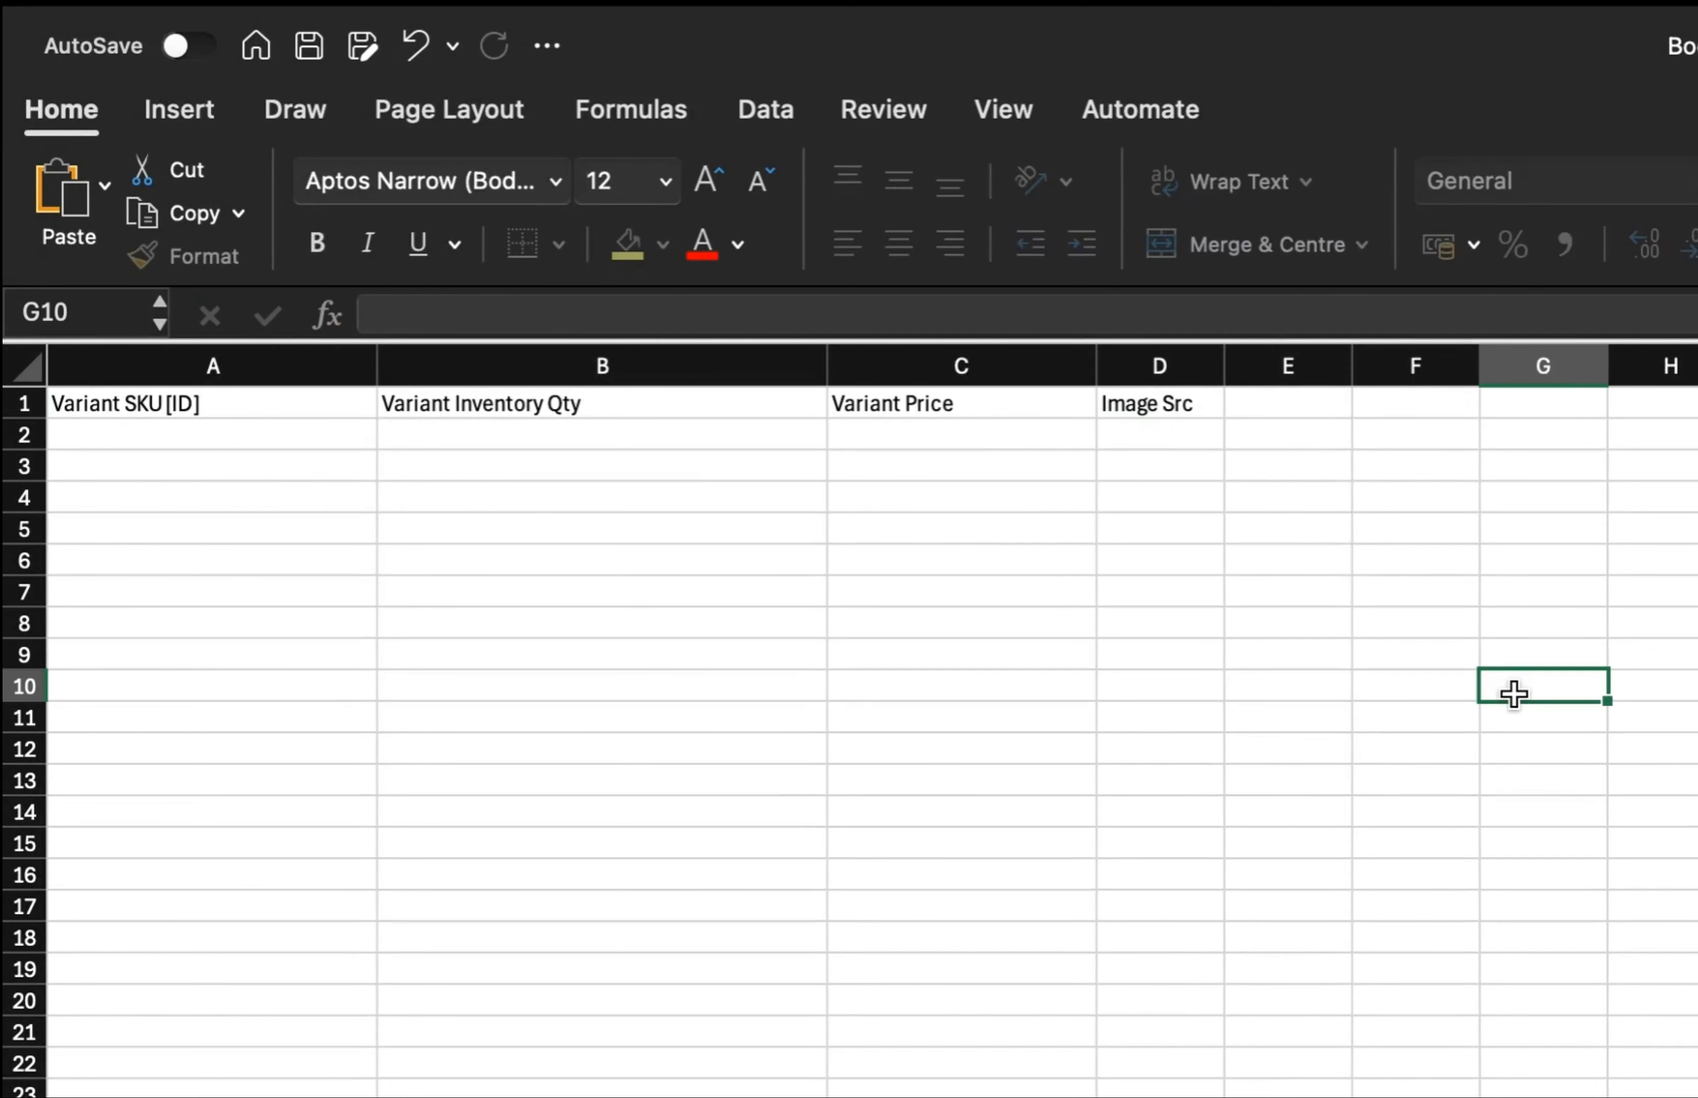
left_click(1185, 619)
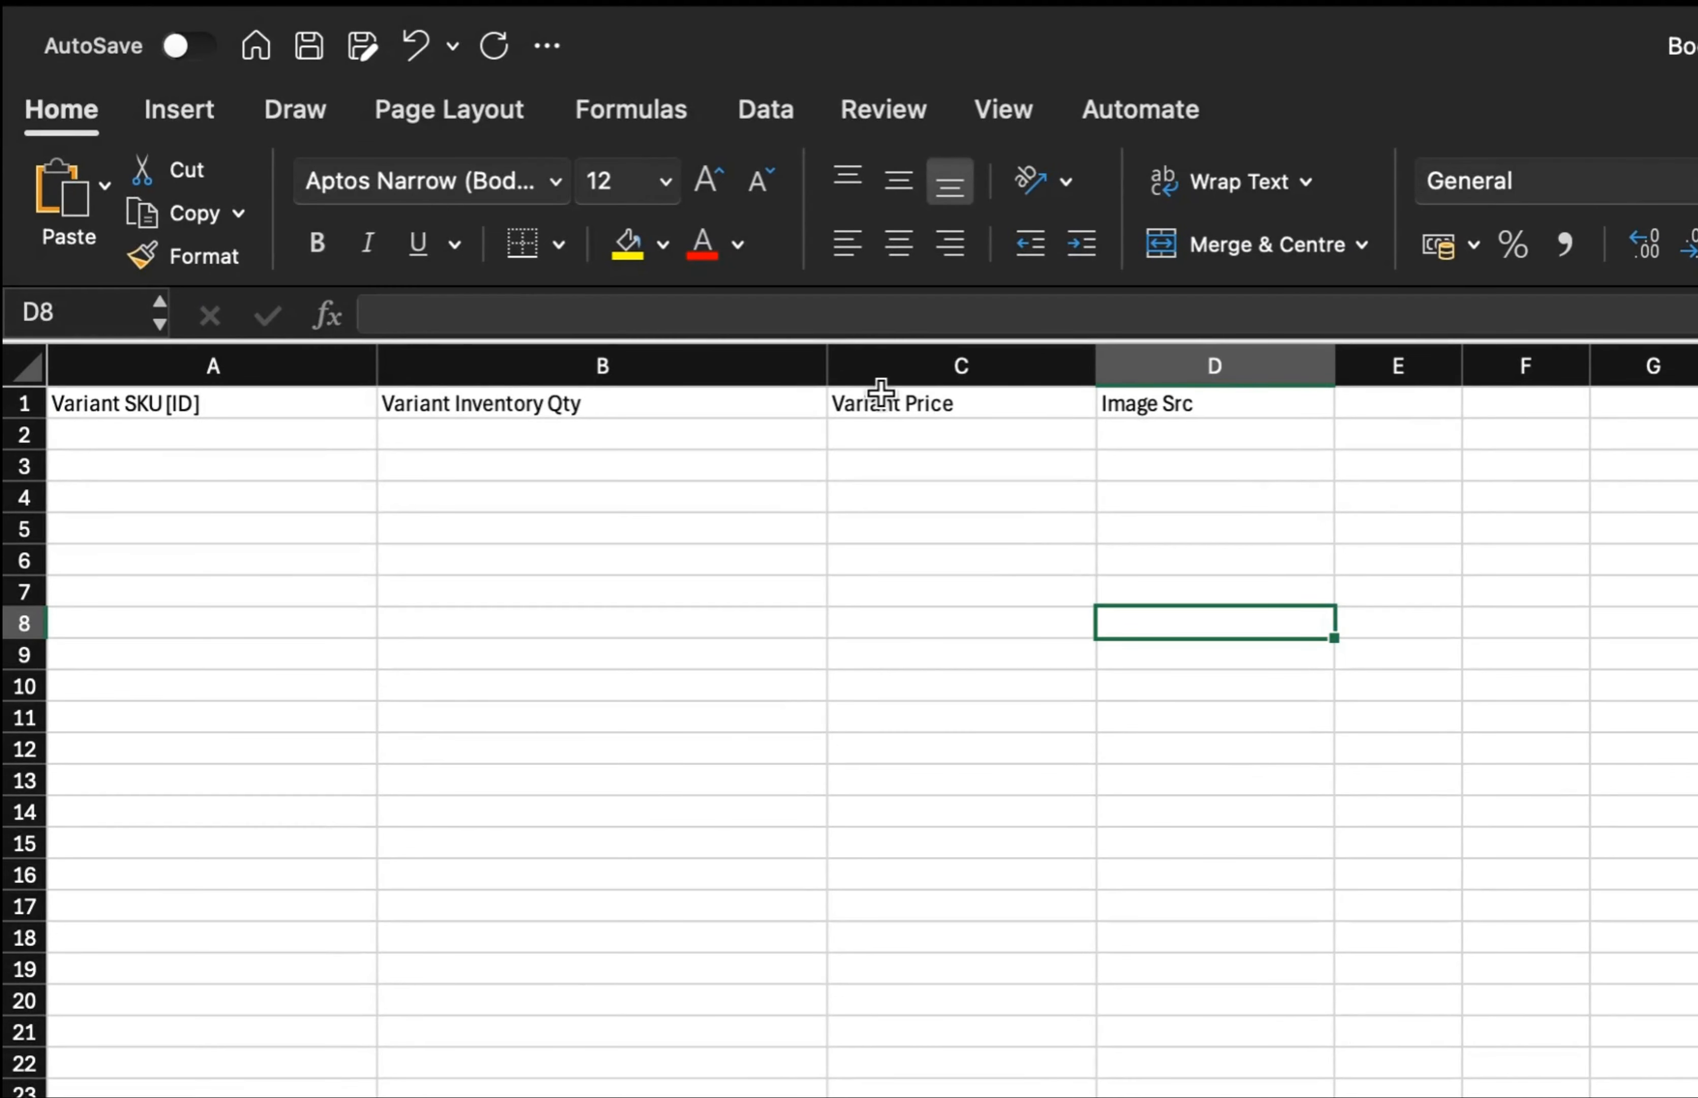
Step: Enter the headers "Handle" in cell E1 and "Title" in cell F1
left_click(1353, 401)
type("Hand")
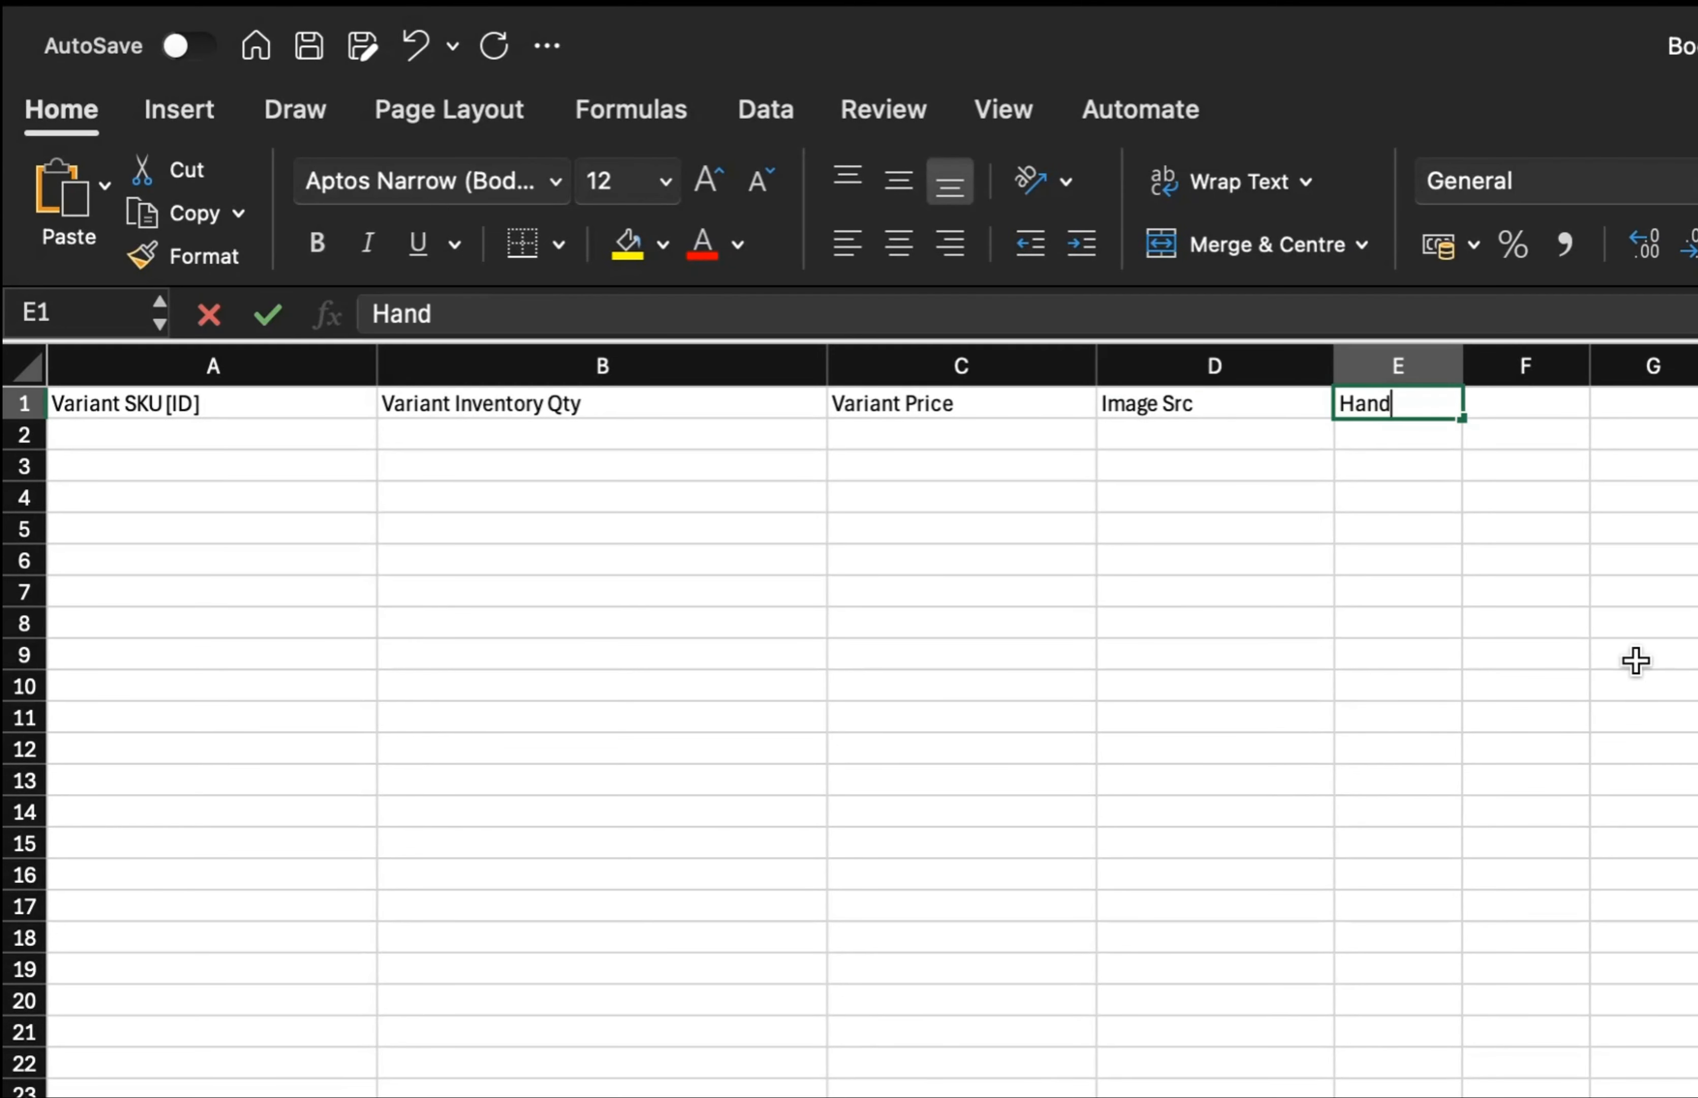
type("le")
left_click(1636, 660)
left_click(1554, 404)
type("T")
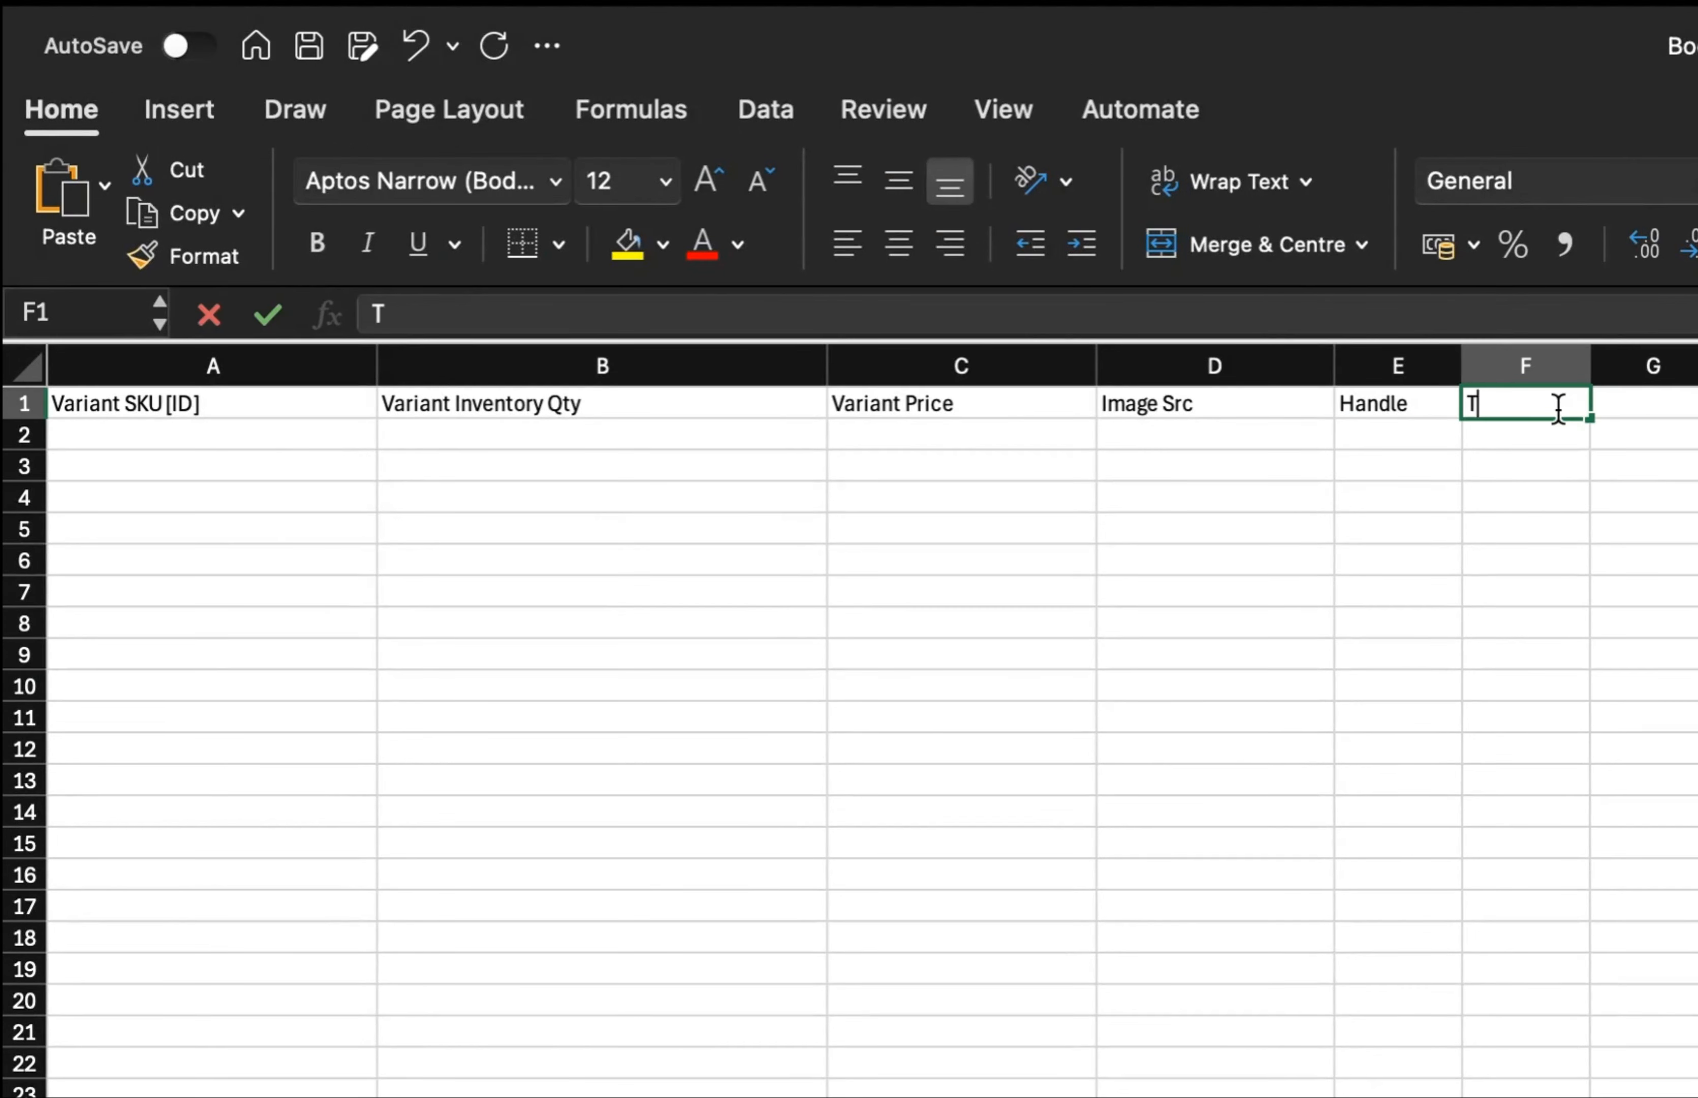
type("itle")
left_click(1629, 565)
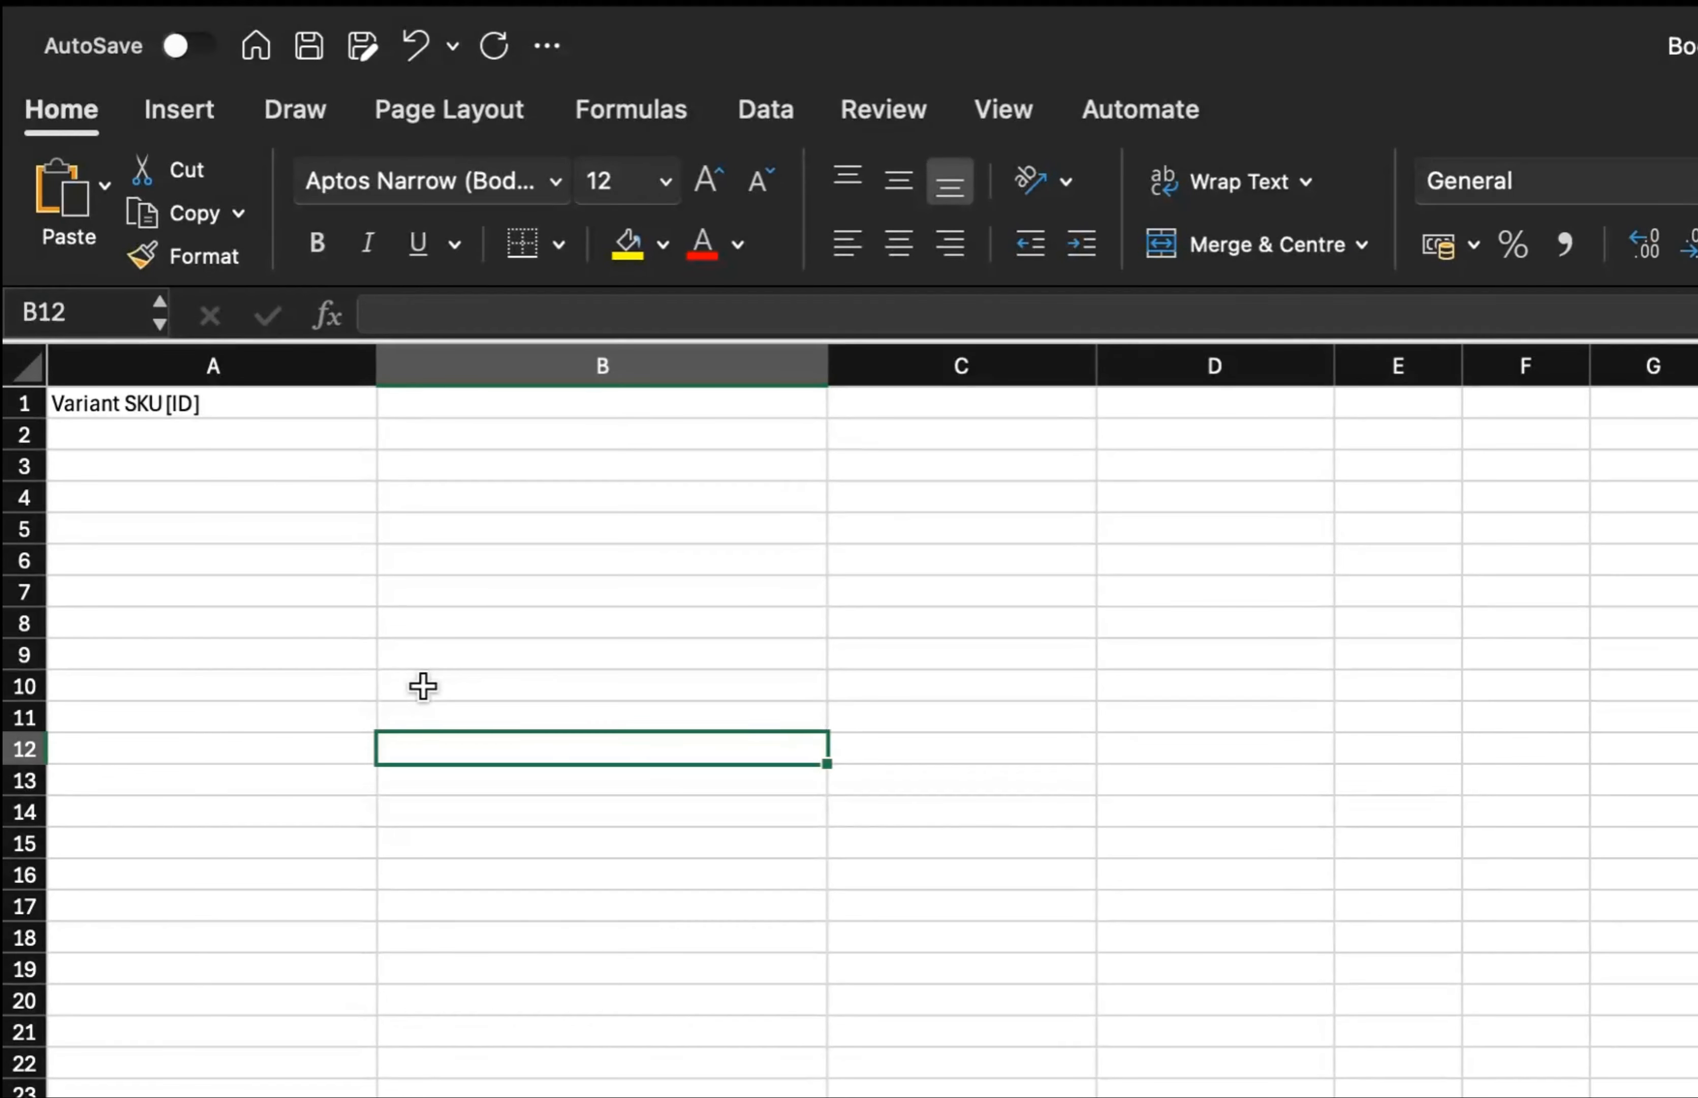
Step: Enter the header "Command" in cell B1 and the value DELETE in cell B2
left_click(423, 686)
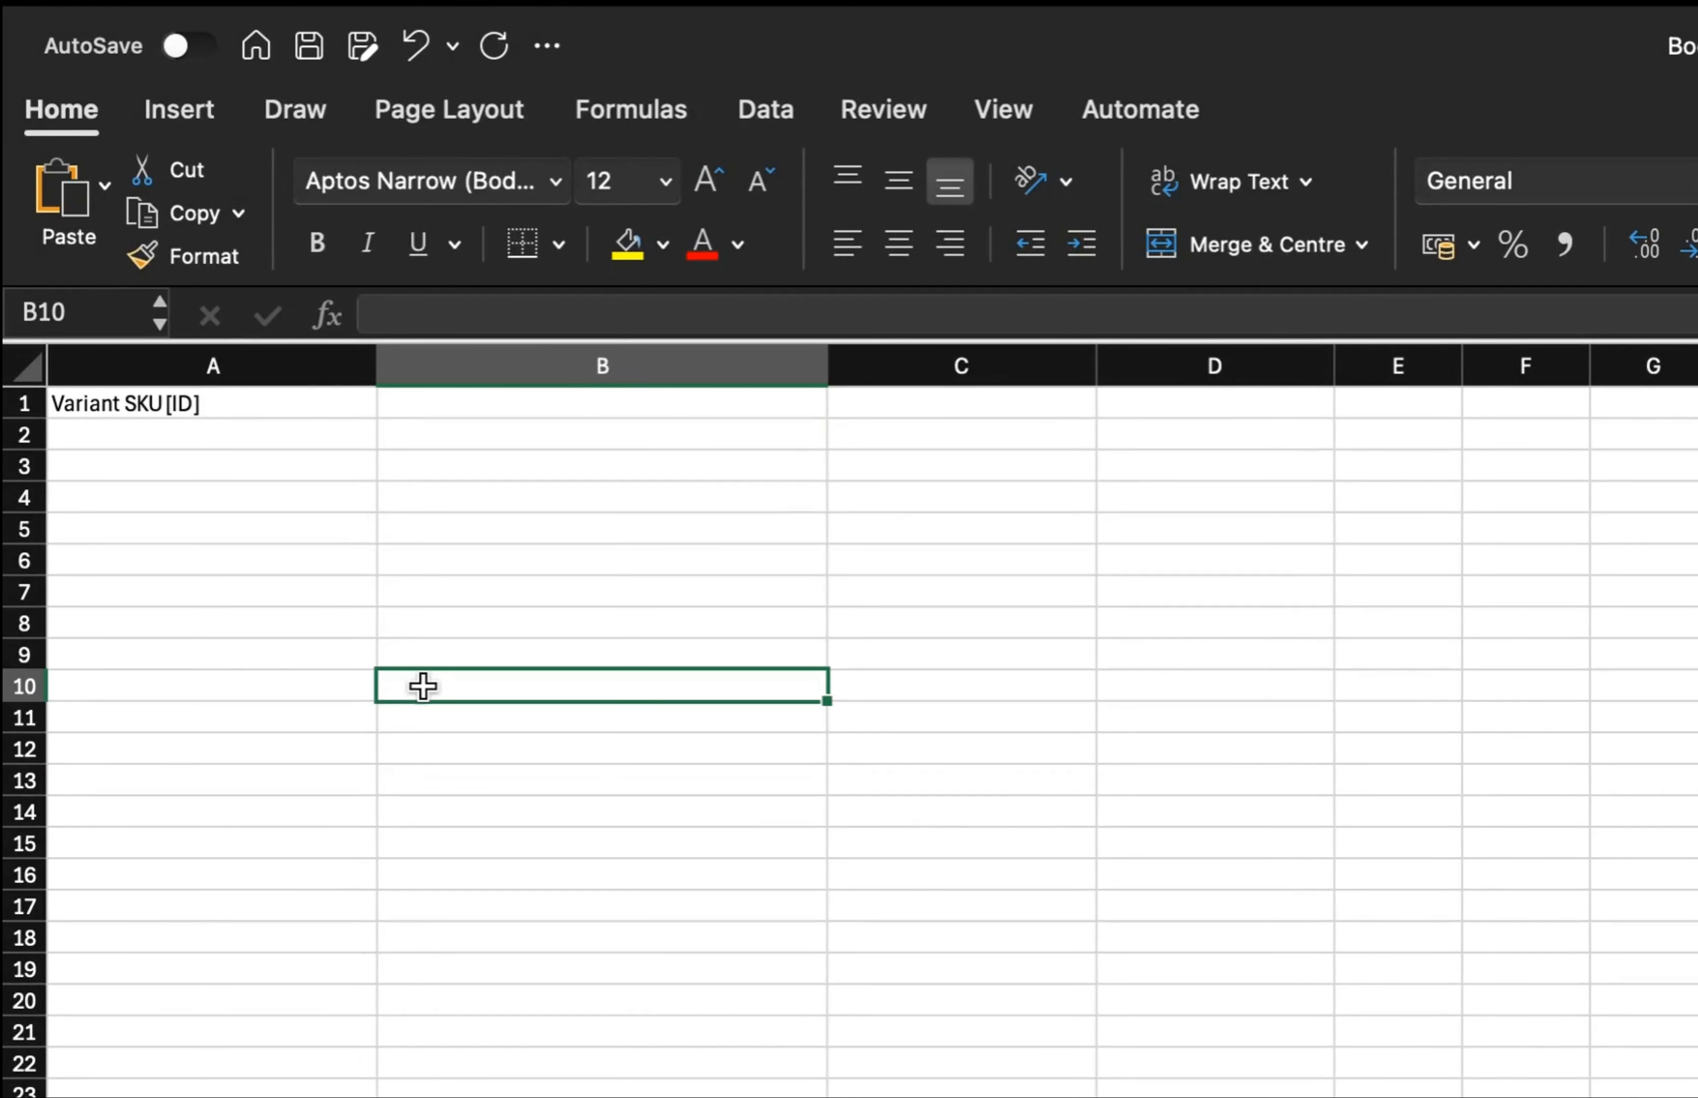
left_click(451, 581)
left_click(568, 394)
type("Command")
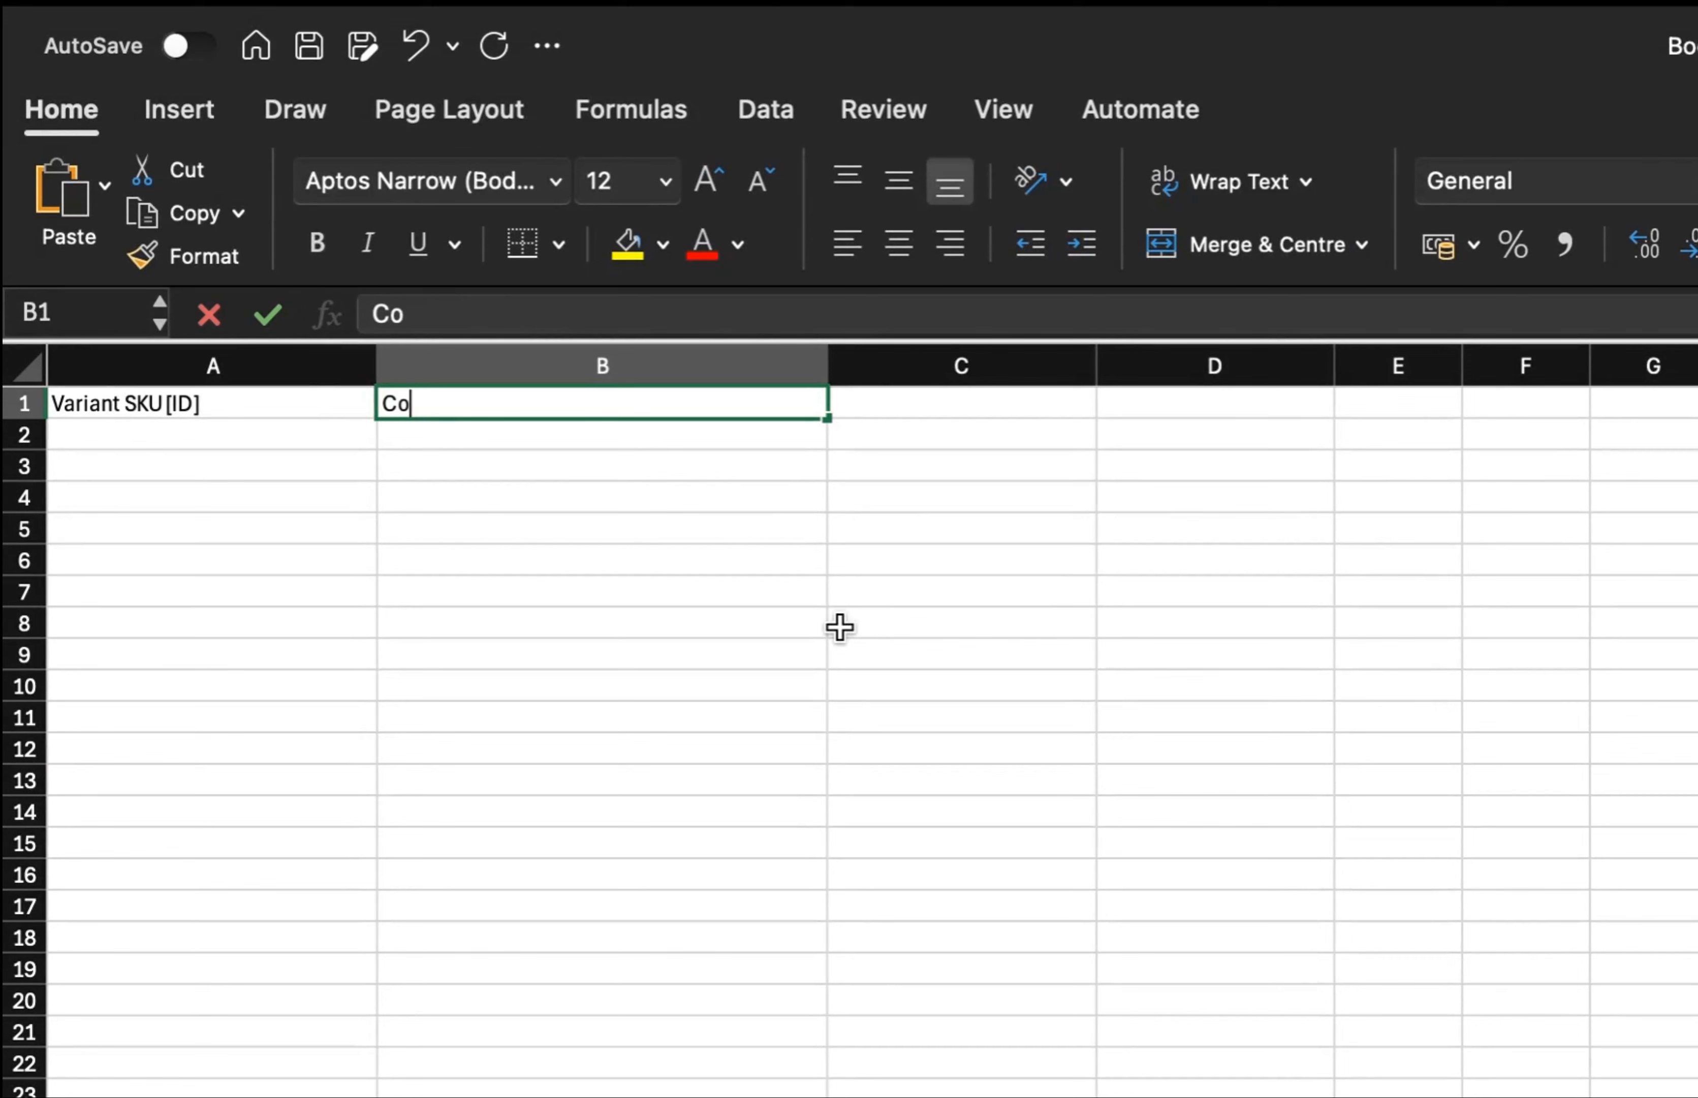
left_click(839, 626)
left_click(509, 440)
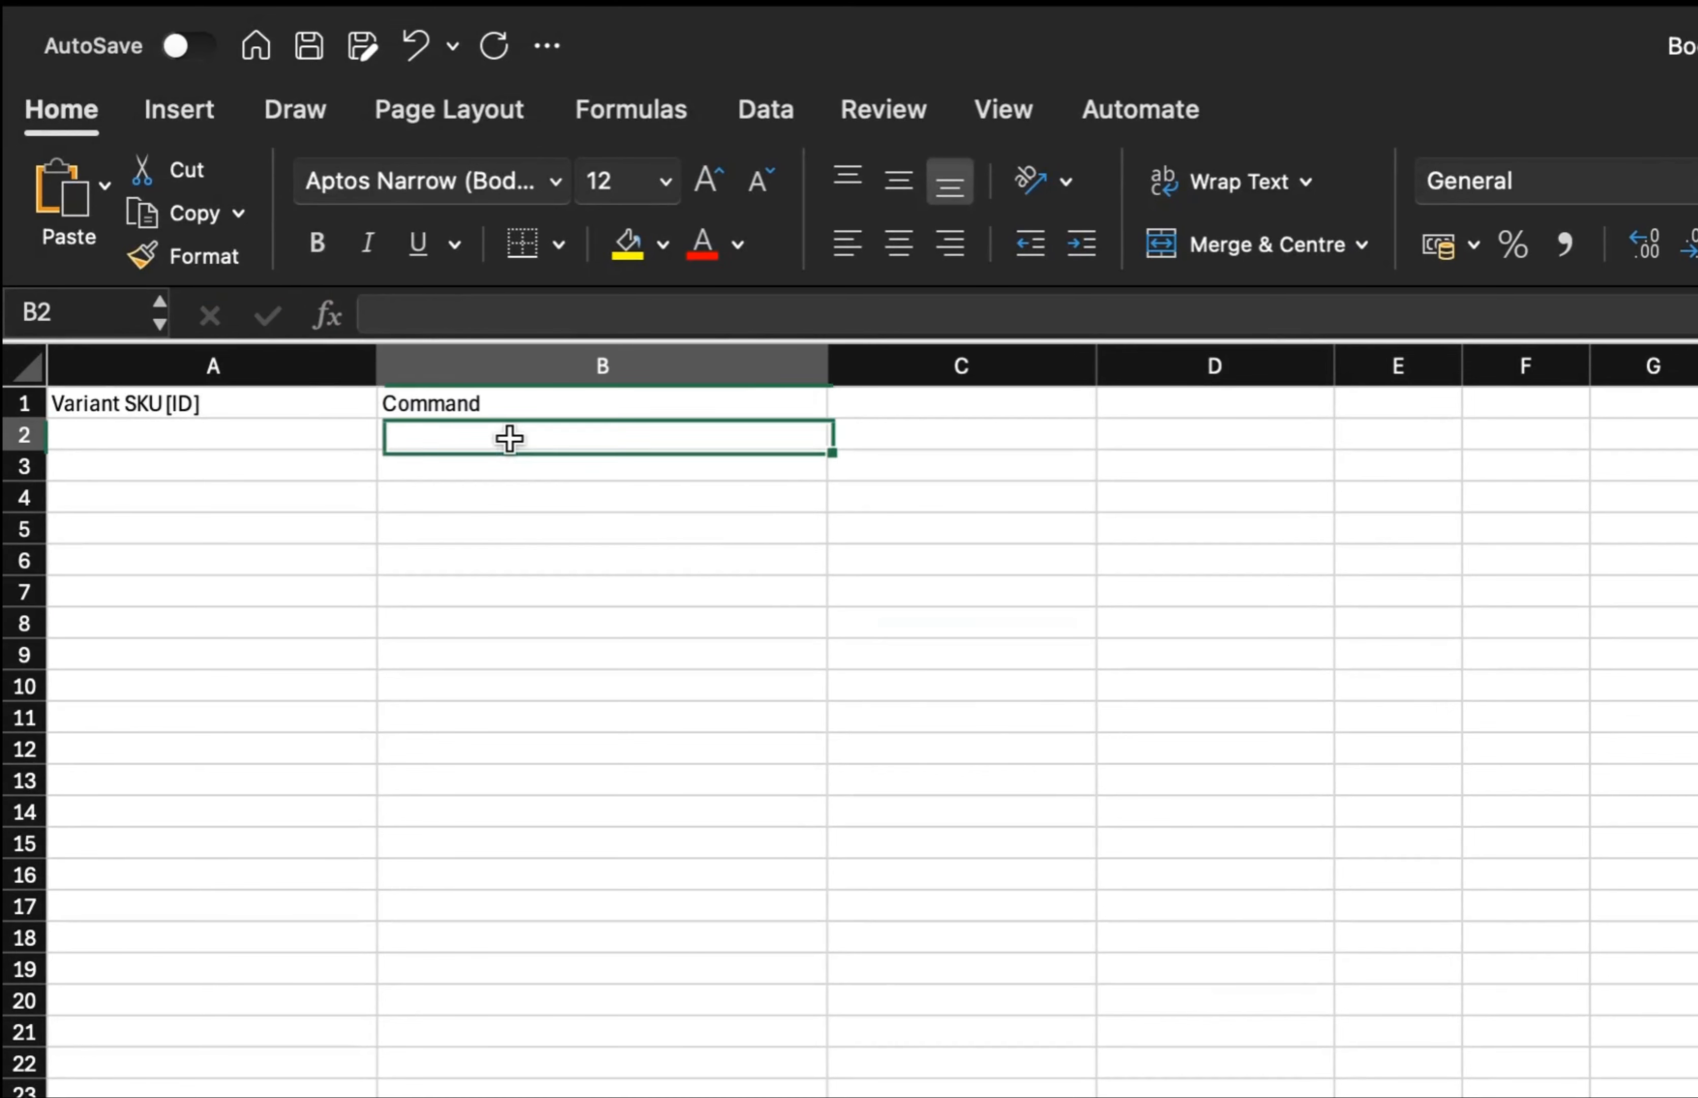
type("DELETE")
Step: Enter Sku-1234 in cell A2 under the Variant SKU [ID] header
left_click(114, 439)
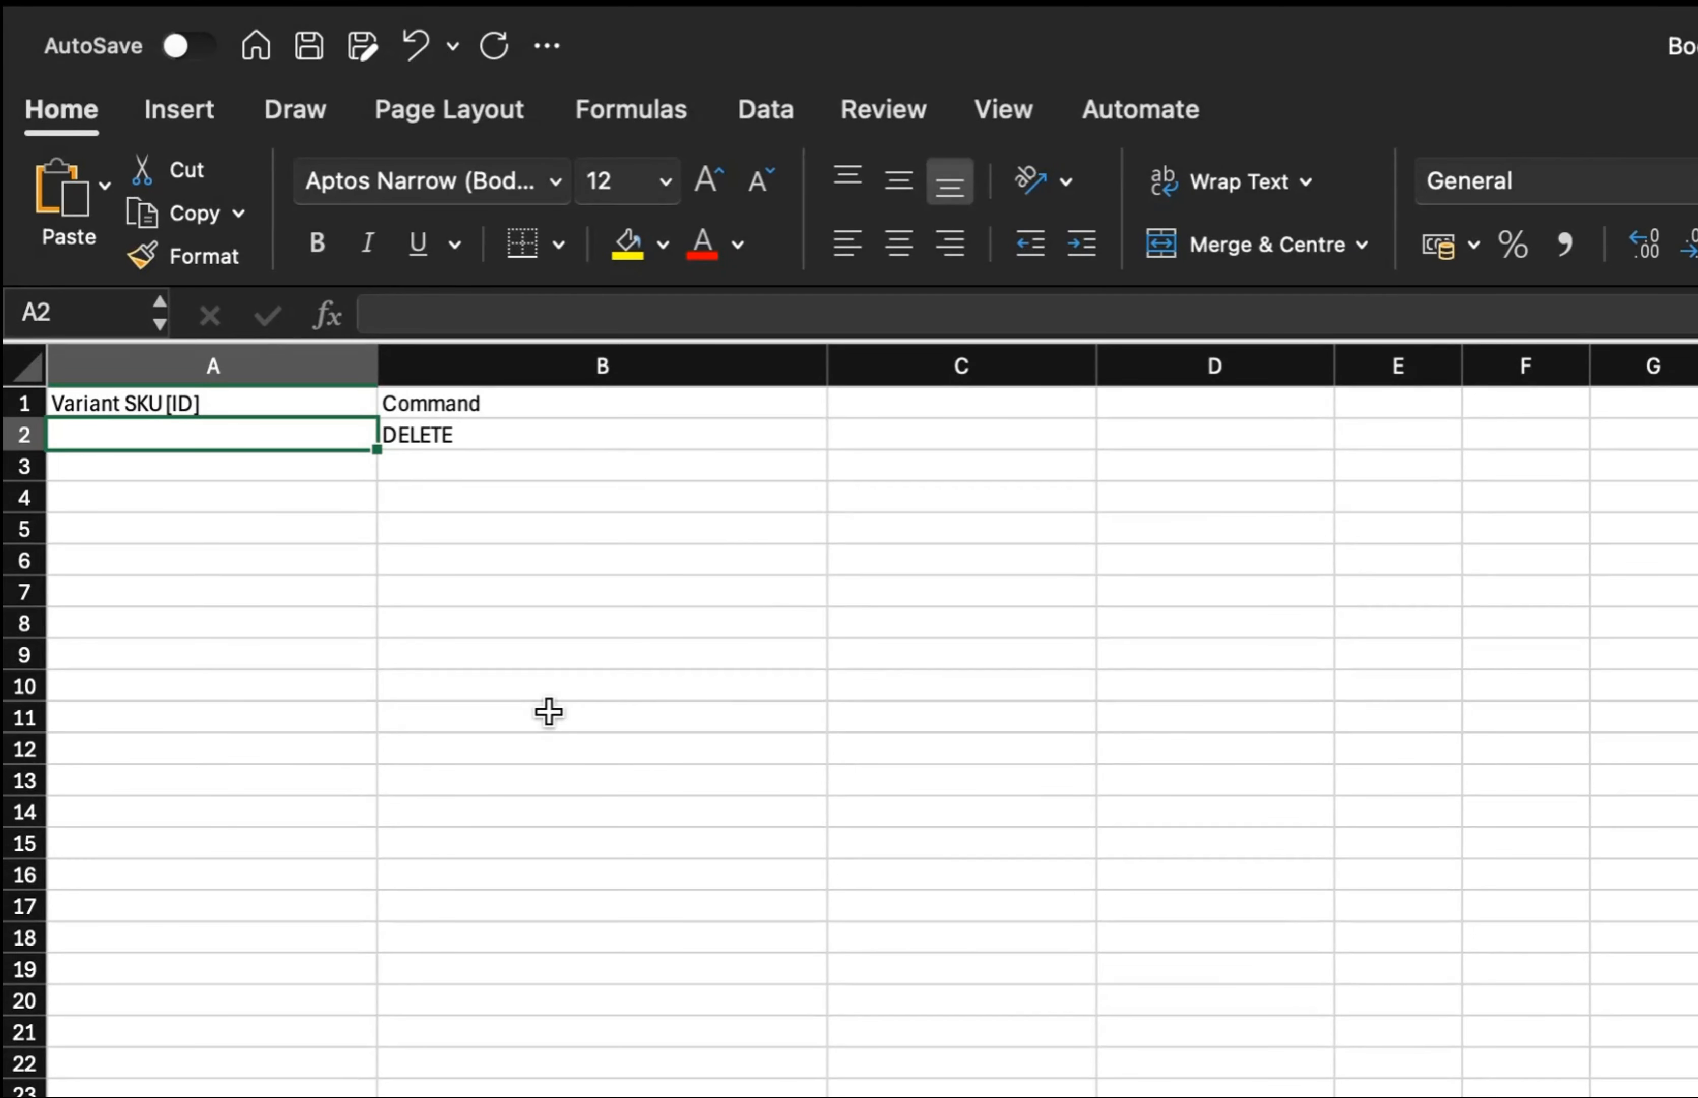
type("Sku-1234")
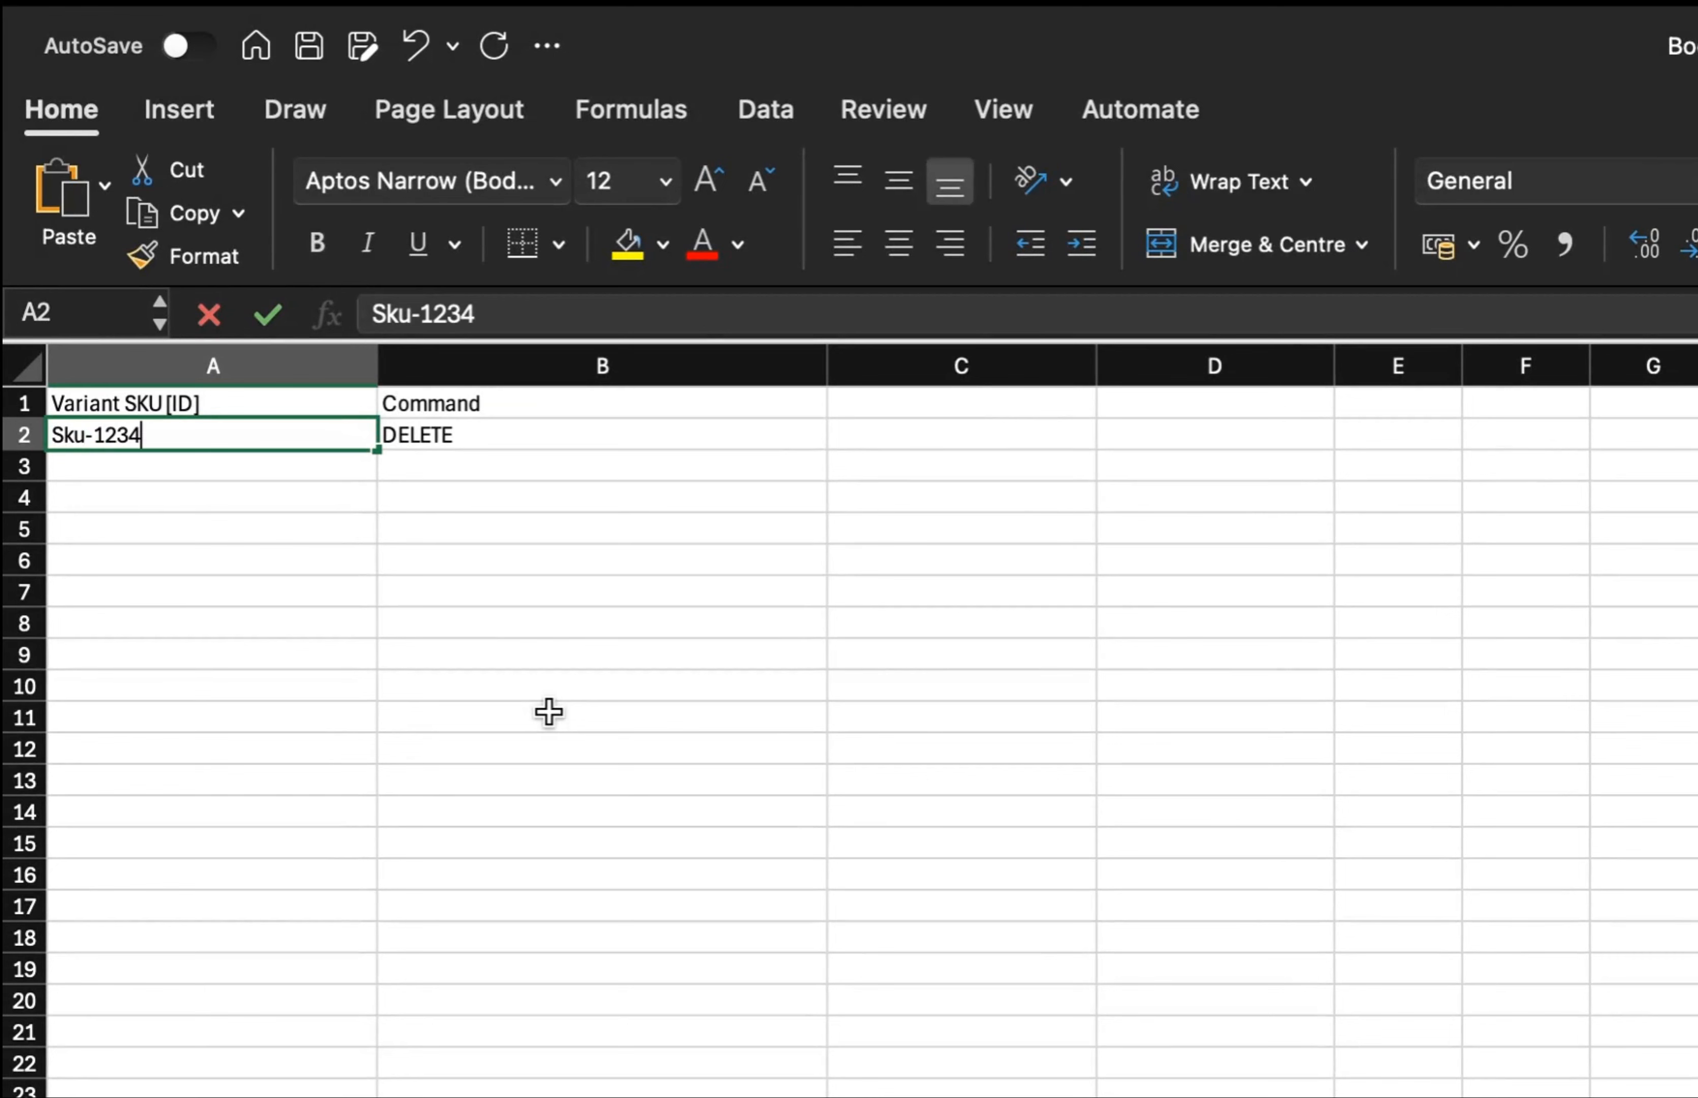
left_click(259, 652)
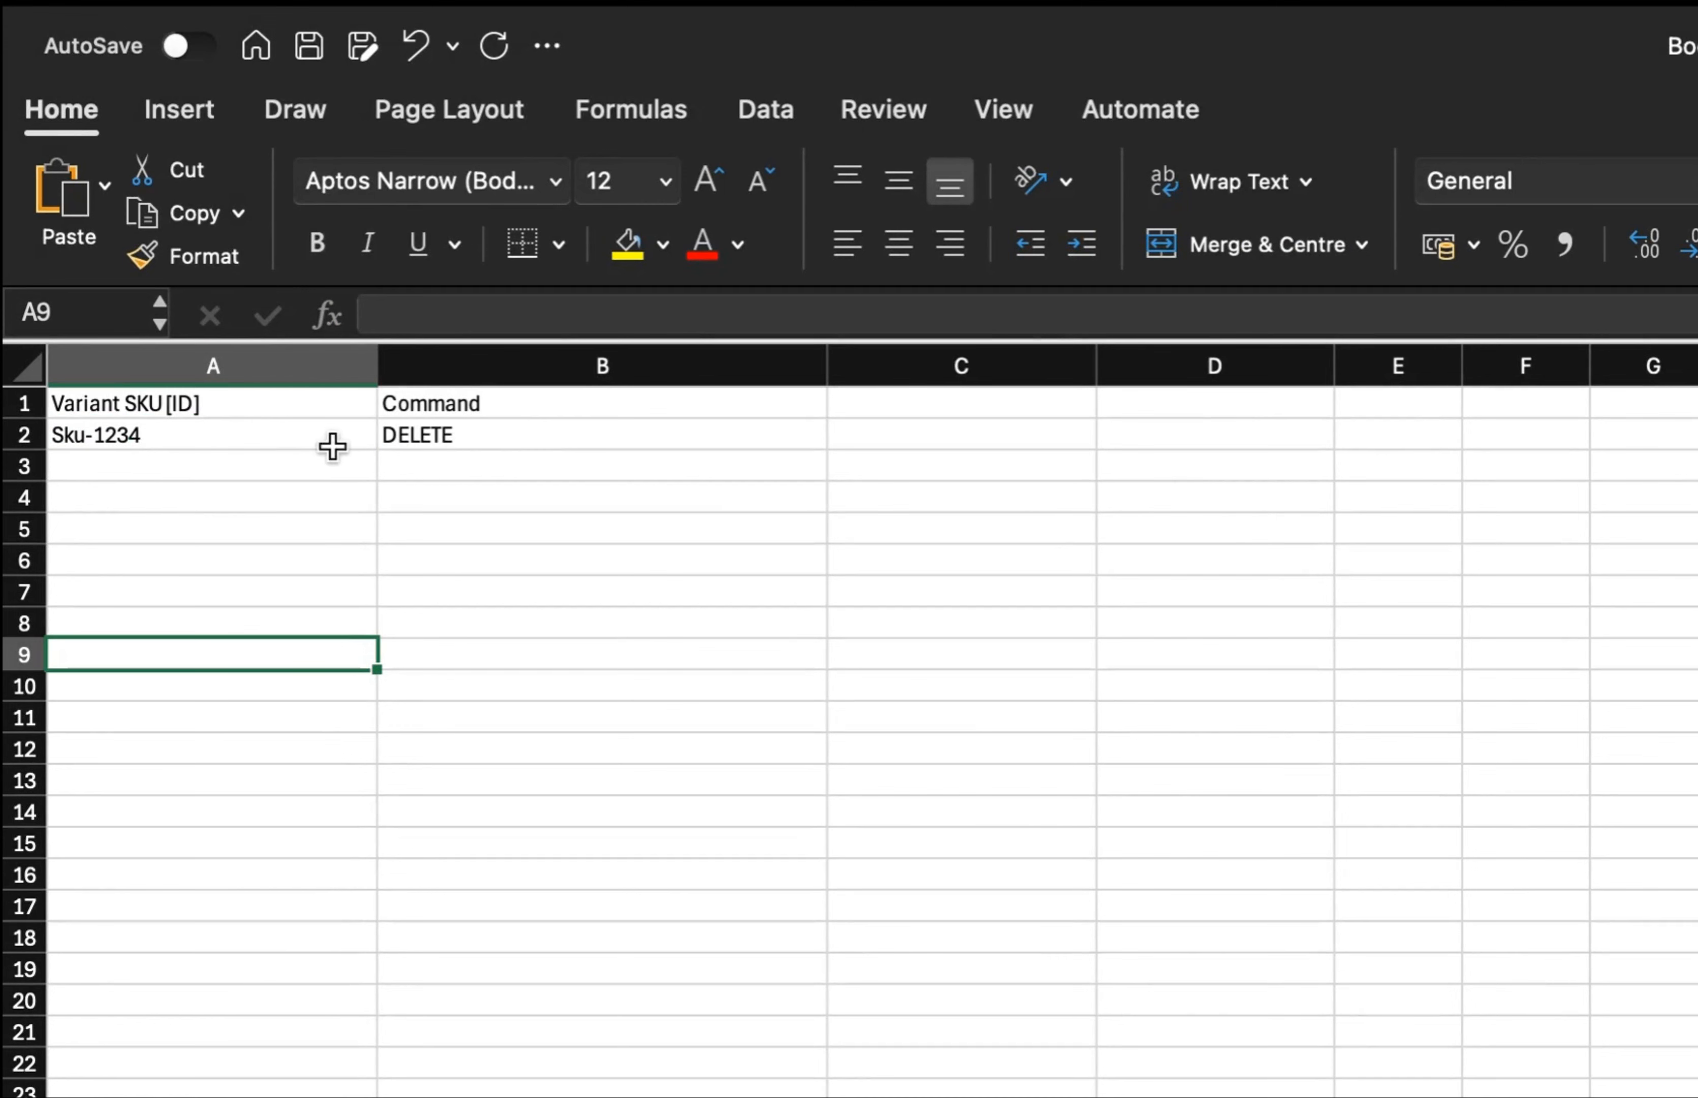
Step: Replace the header in cell B1 with "Variant Command"
left_click(485, 402)
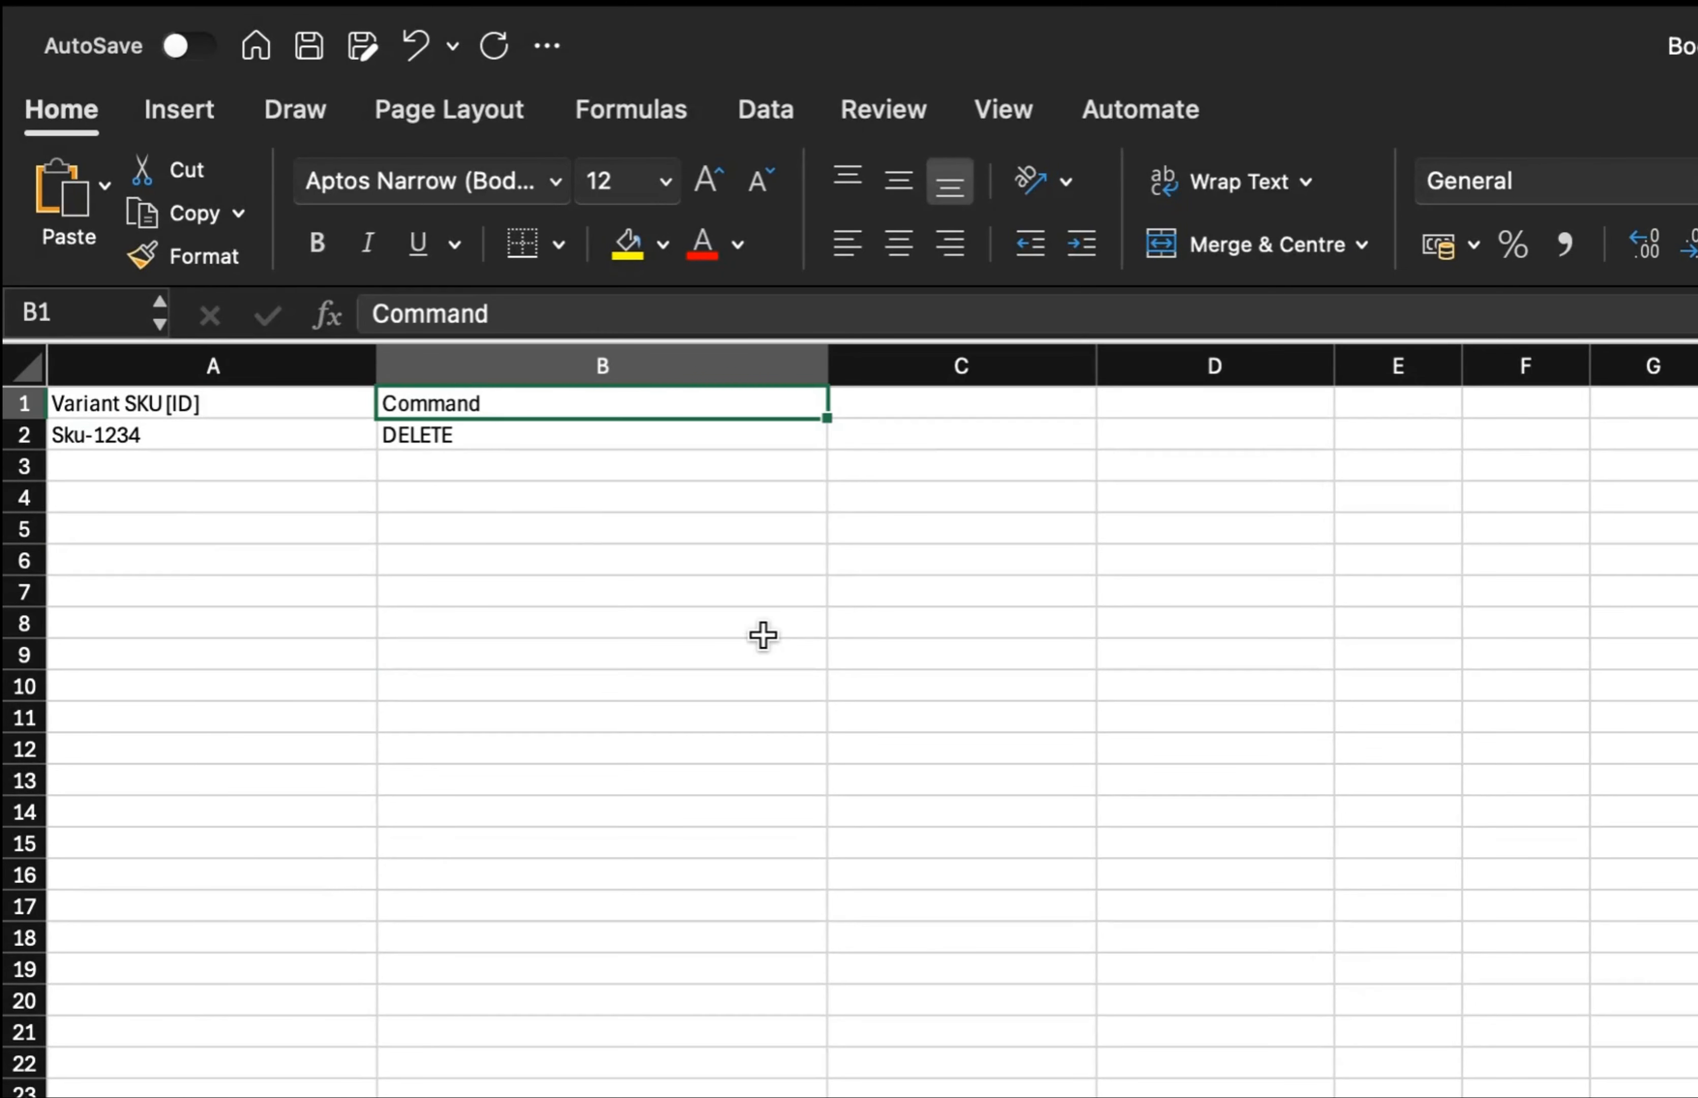
key("BackSpace")
type("Vari")
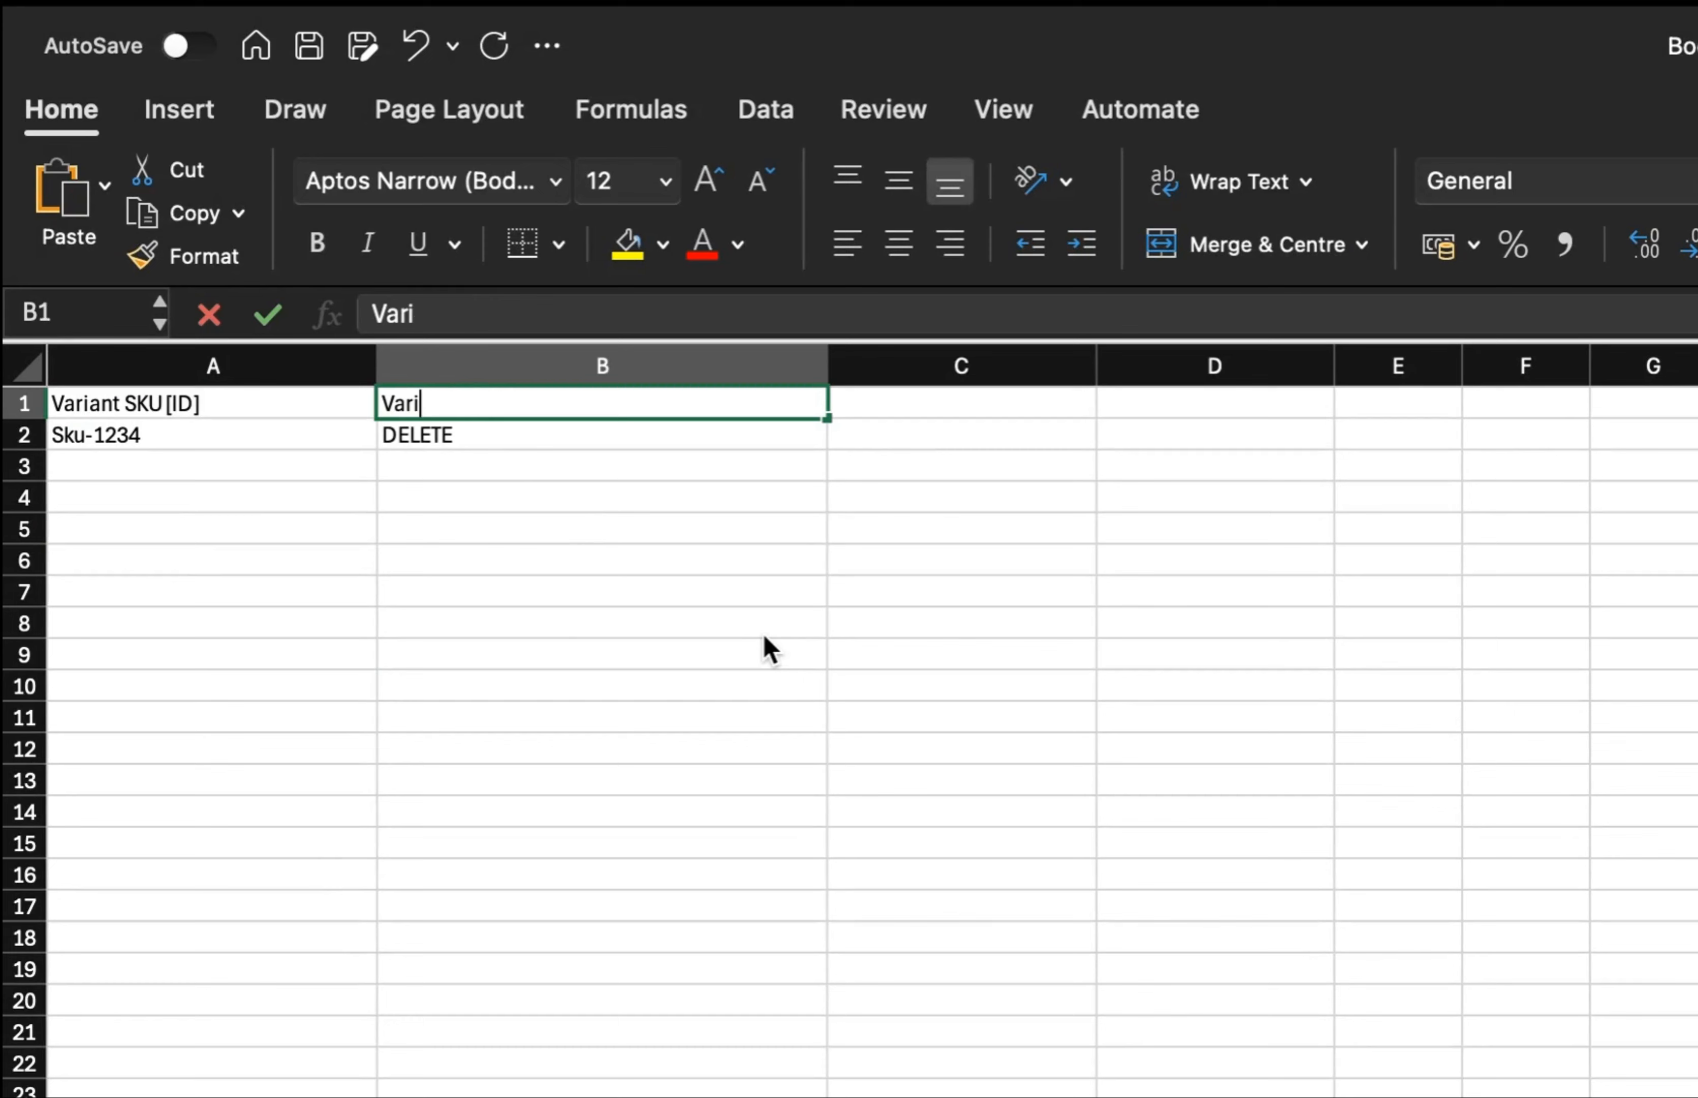
type("ant Command")
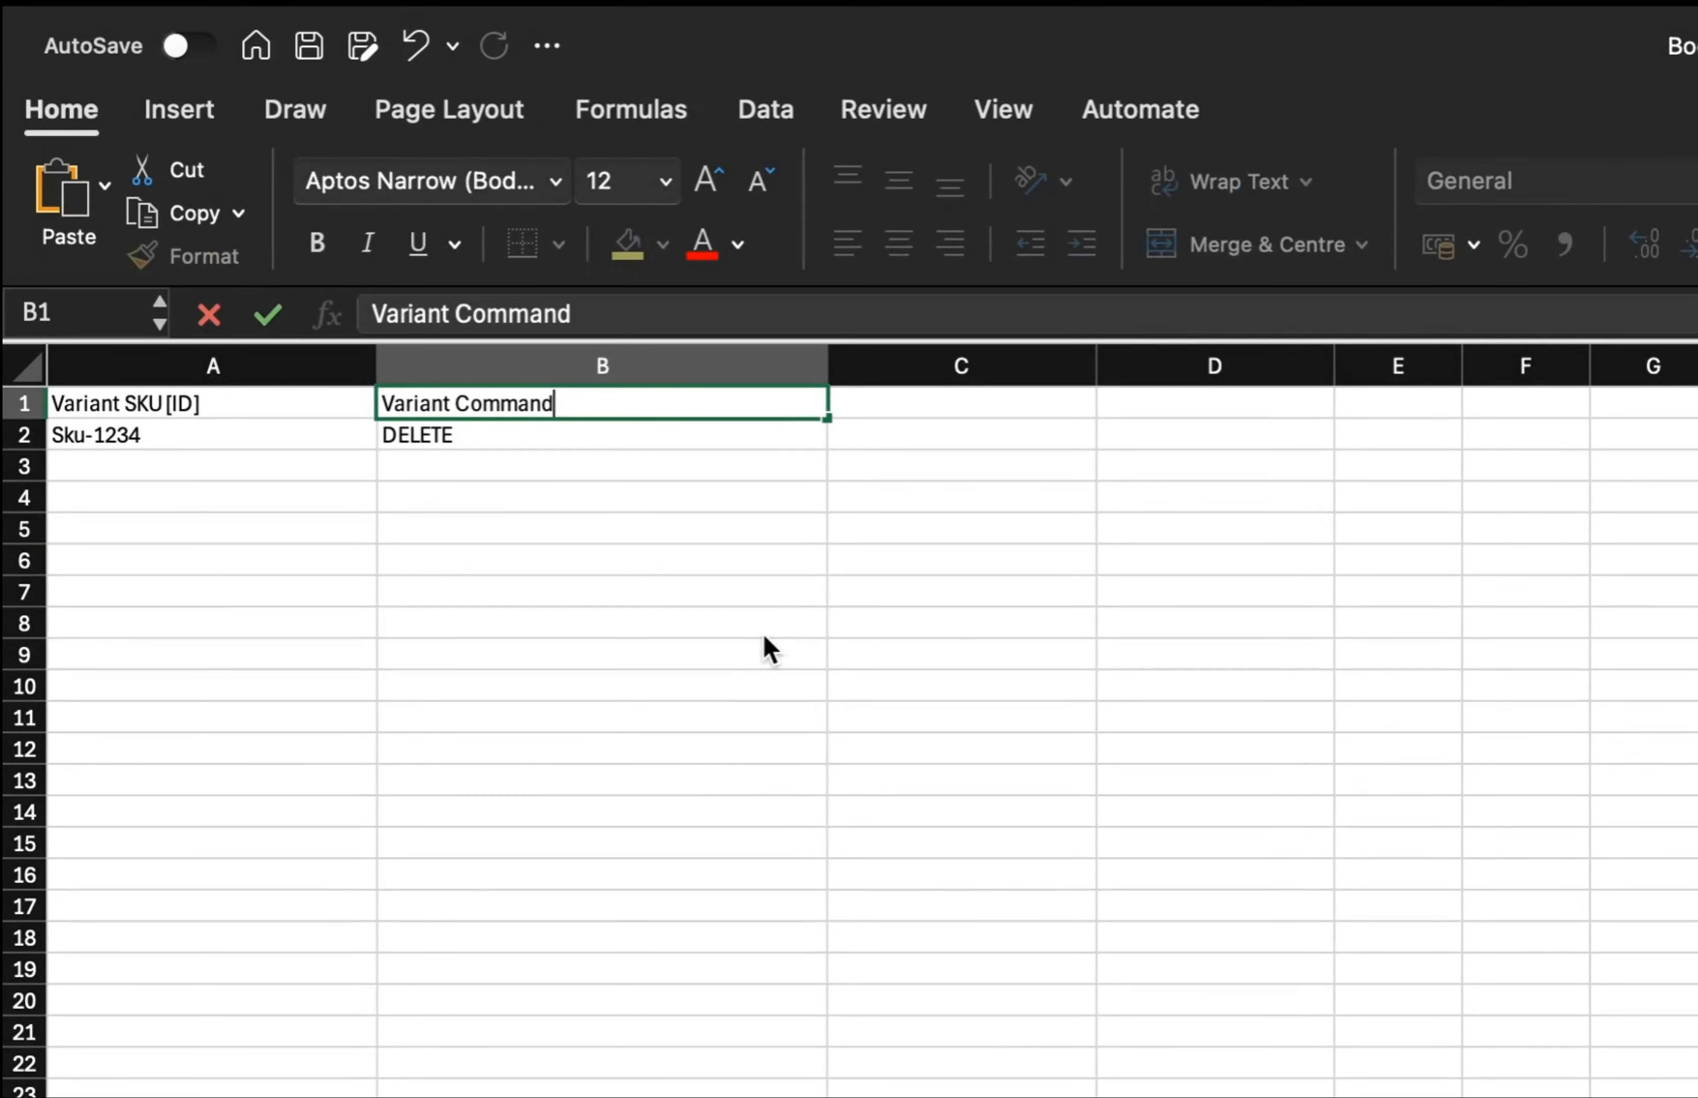
left_click(763, 634)
left_click(514, 571)
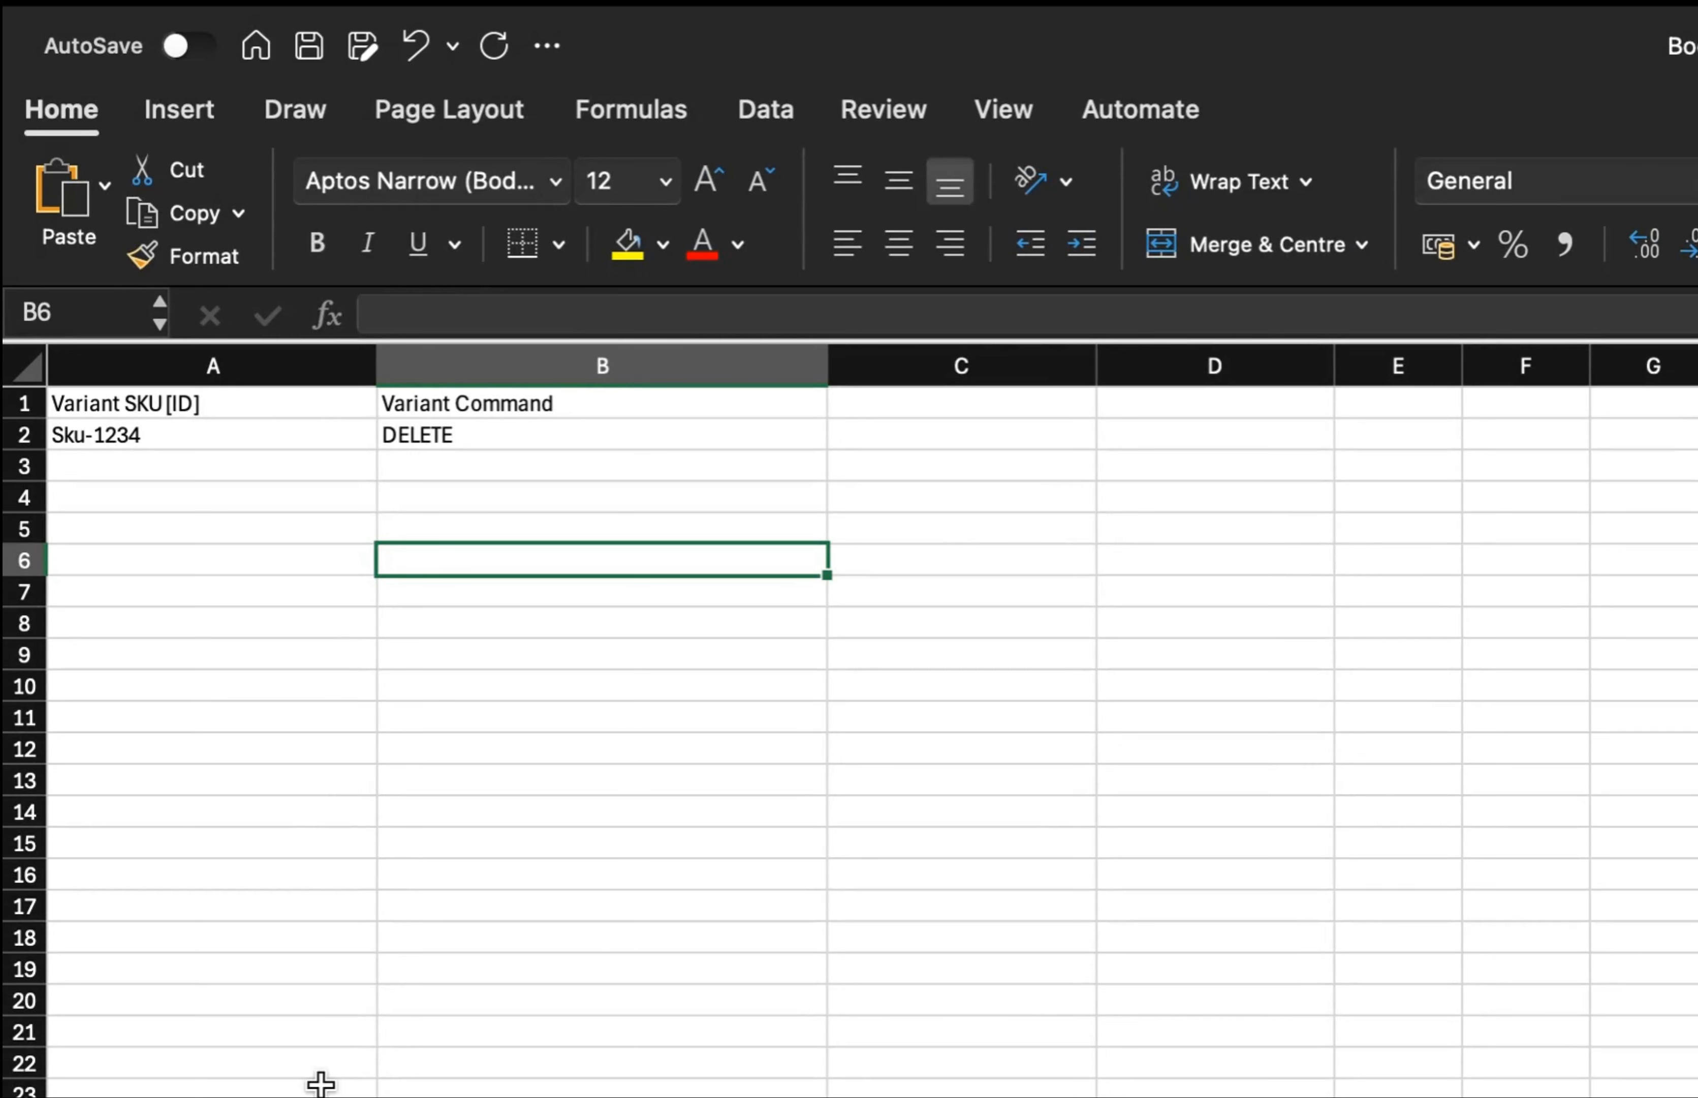
Step: Change the header in cell B1 to "Variant Inventory Qty" and clear the DELETE value from cell B2
left_click(417, 407)
type("Vari")
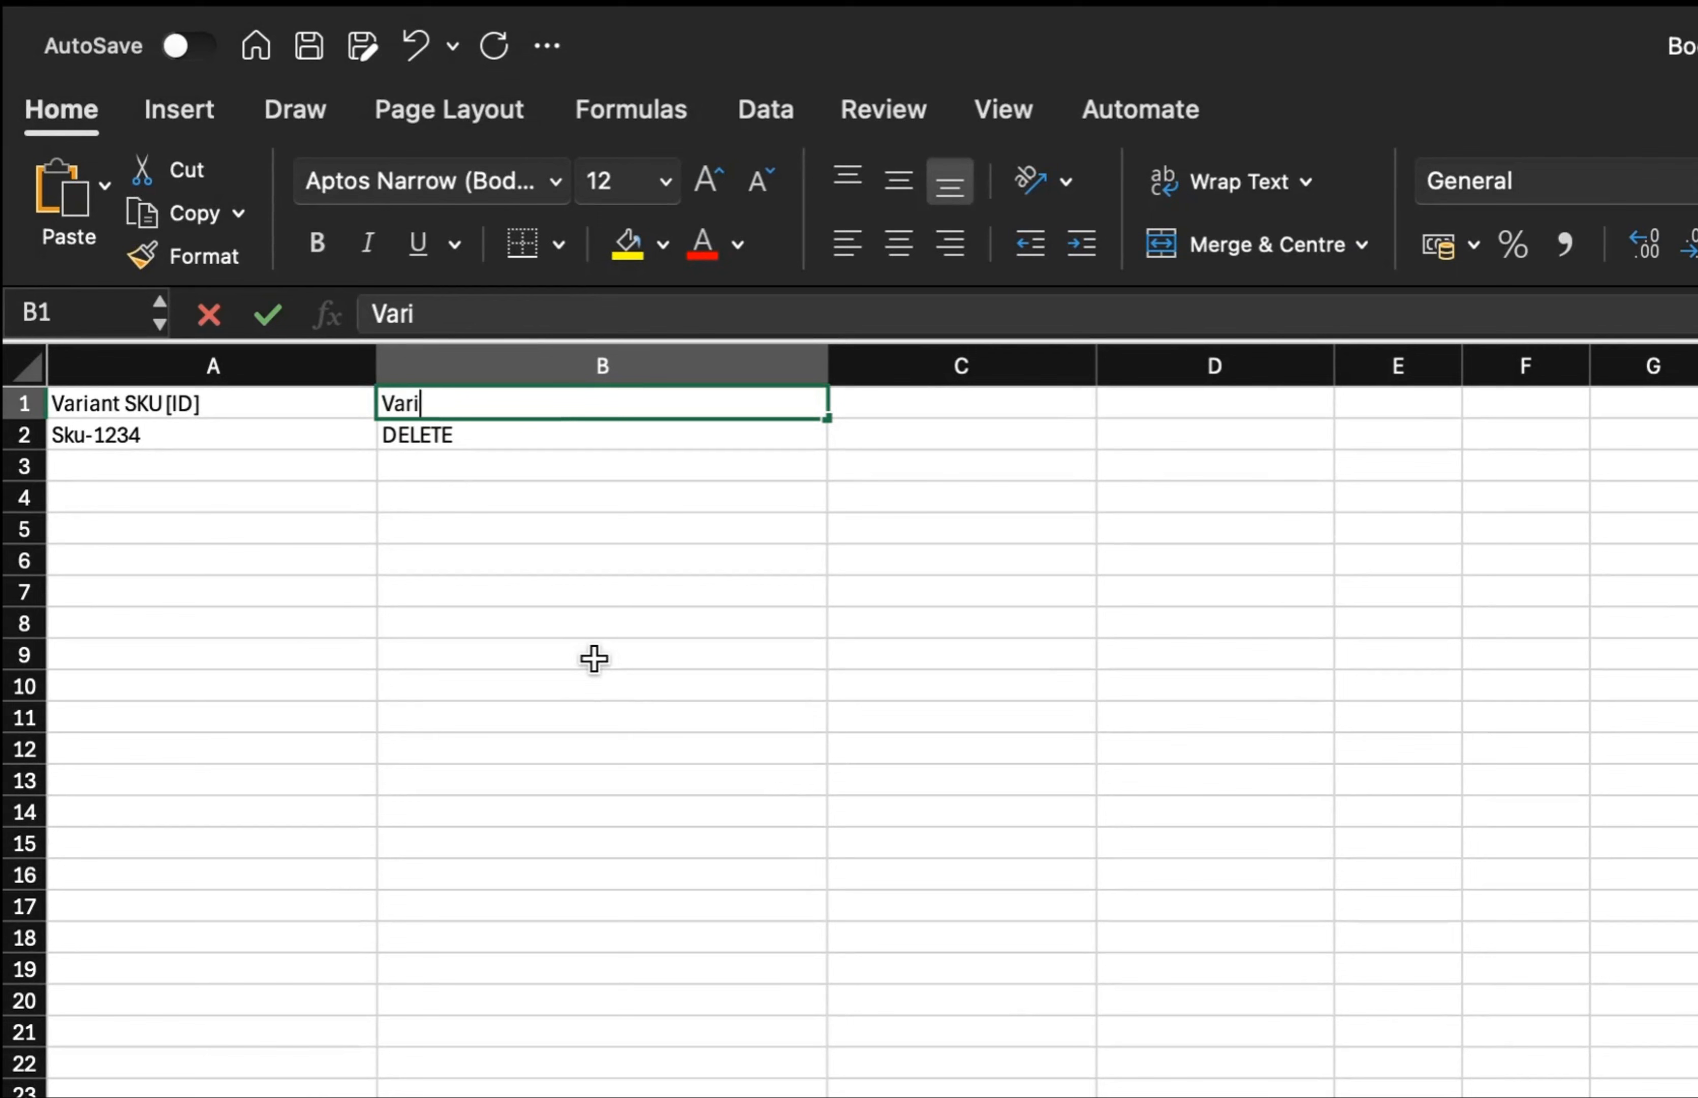
type("ant Inventory ")
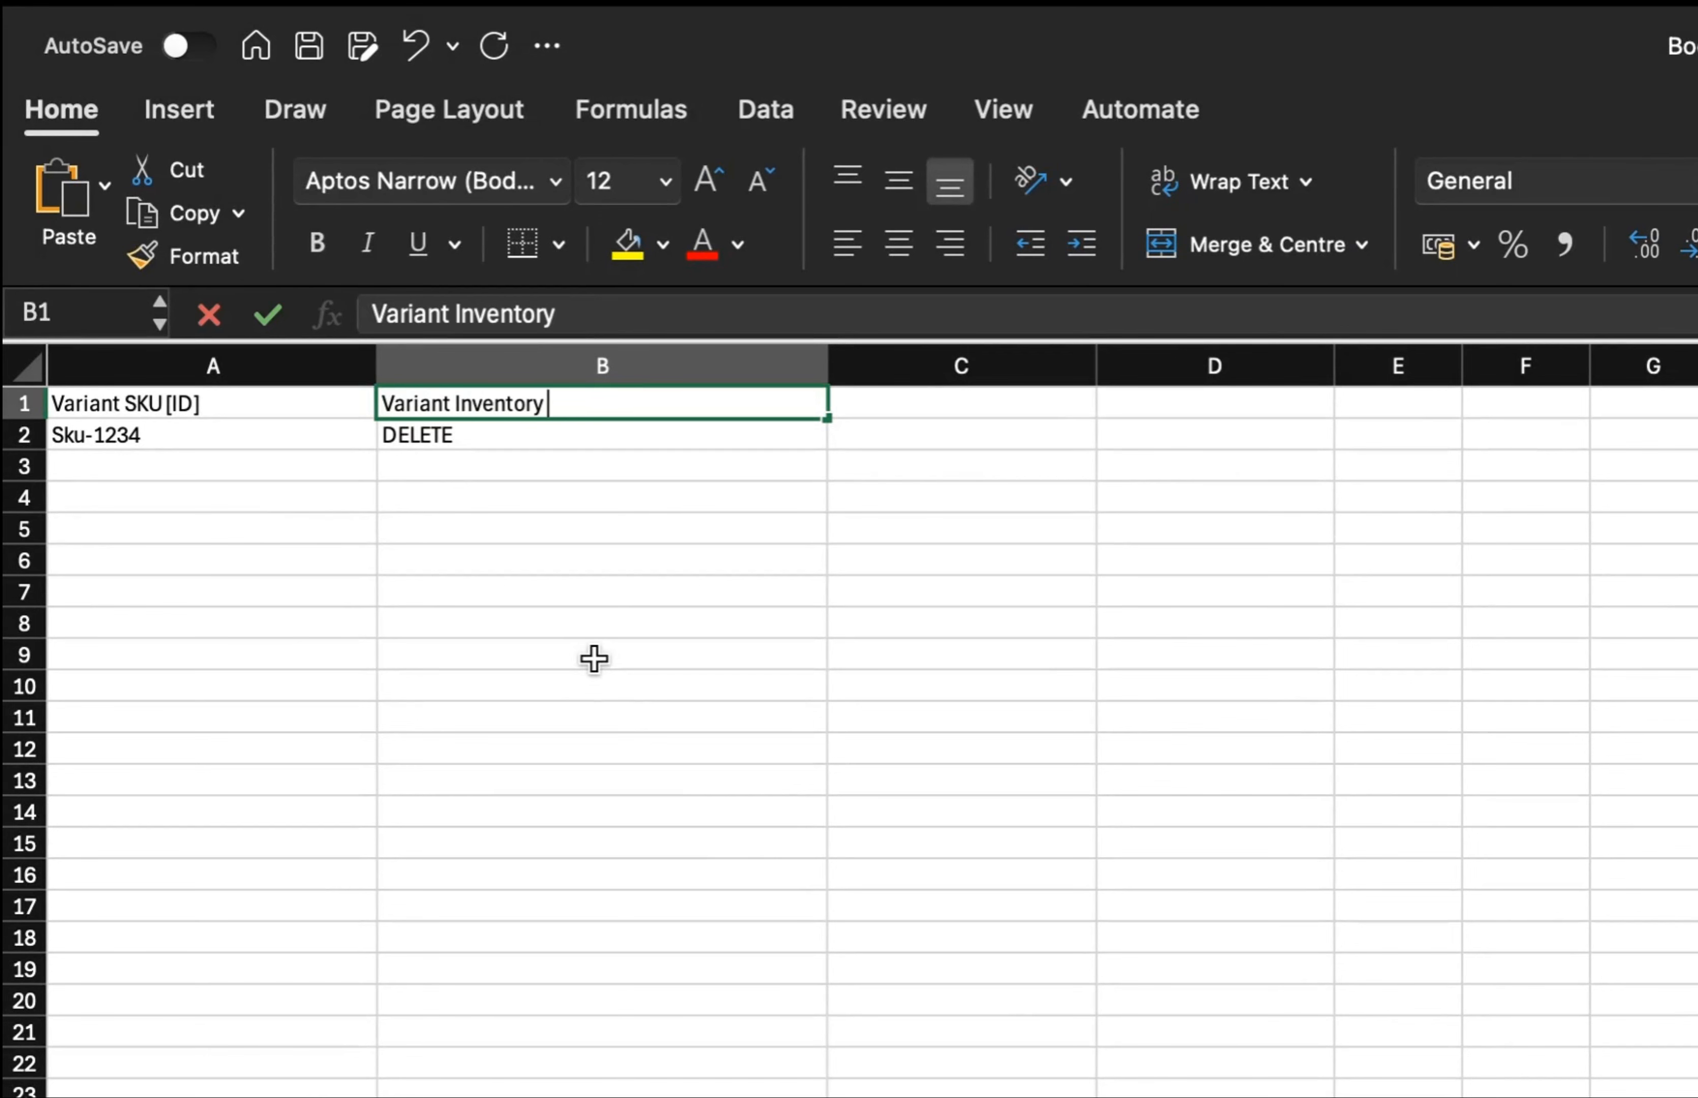
type("Qty")
left_click(588, 659)
left_click(607, 434)
key("Delete")
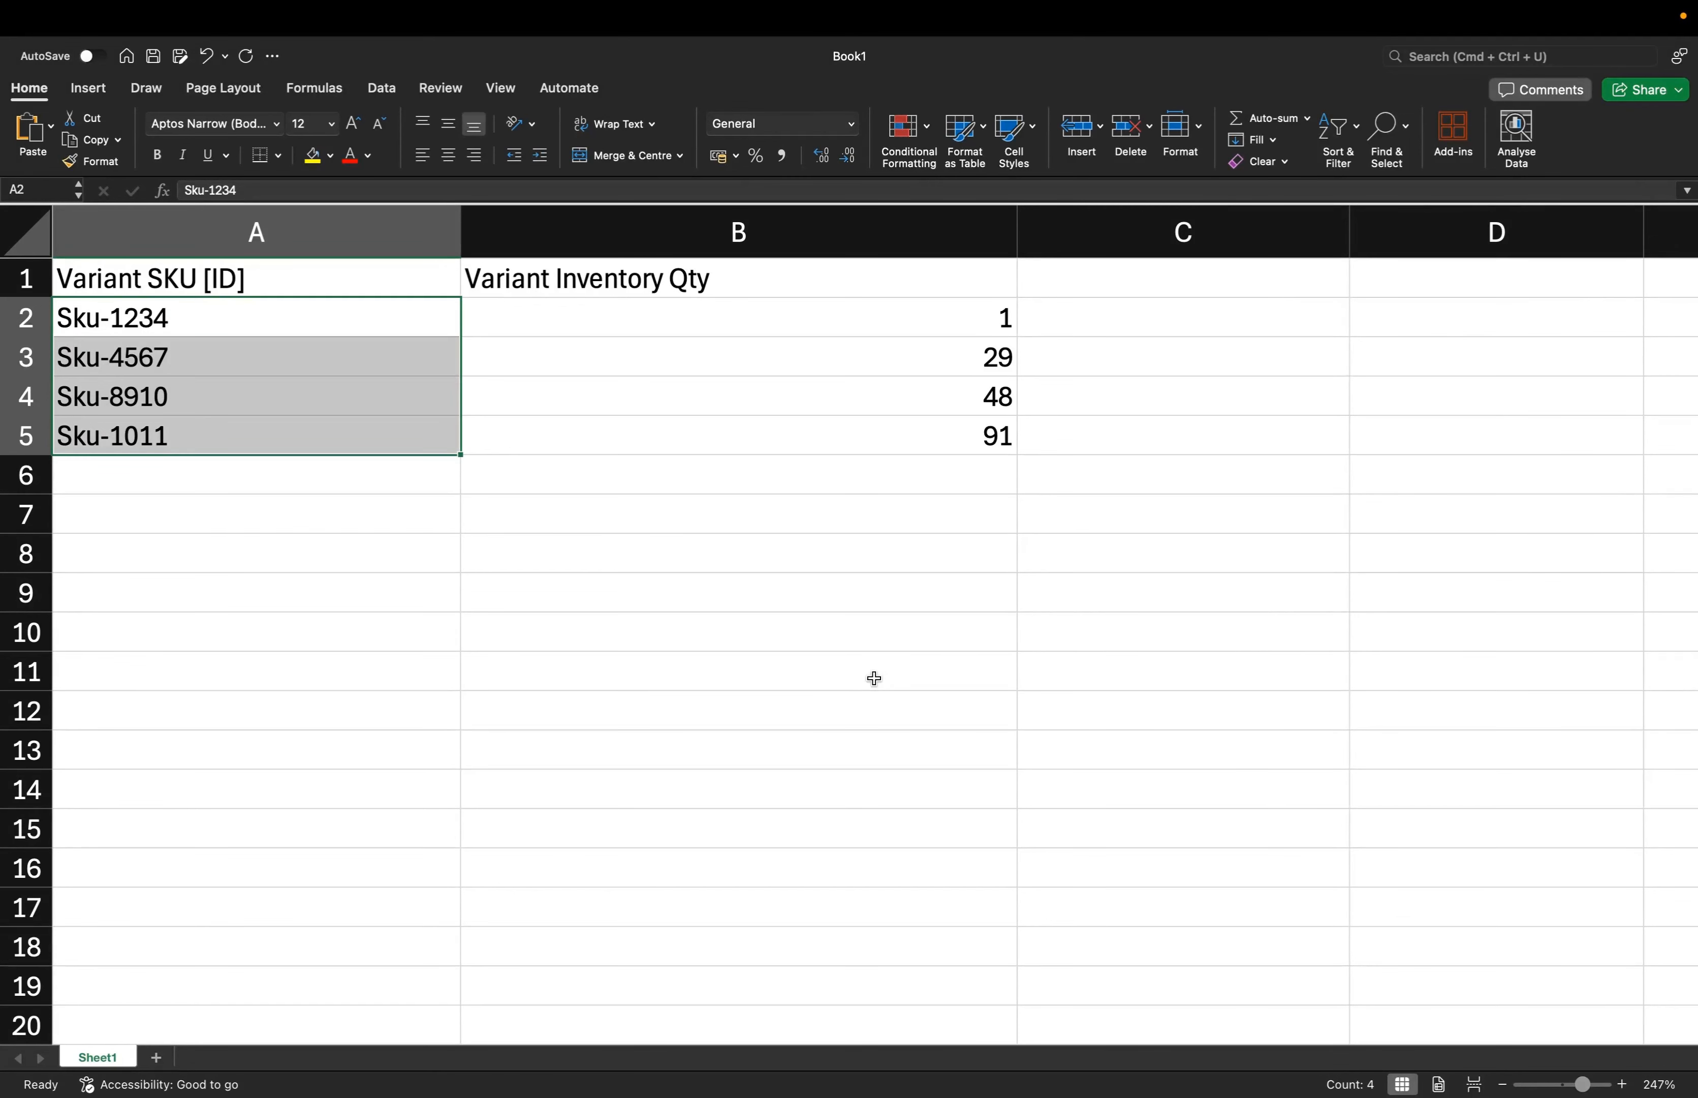
Step: In Matrixify in the Shopify admin, upload Update_By_SKU .xlsx from the Documents folder and run the Products import
left_click(875, 678)
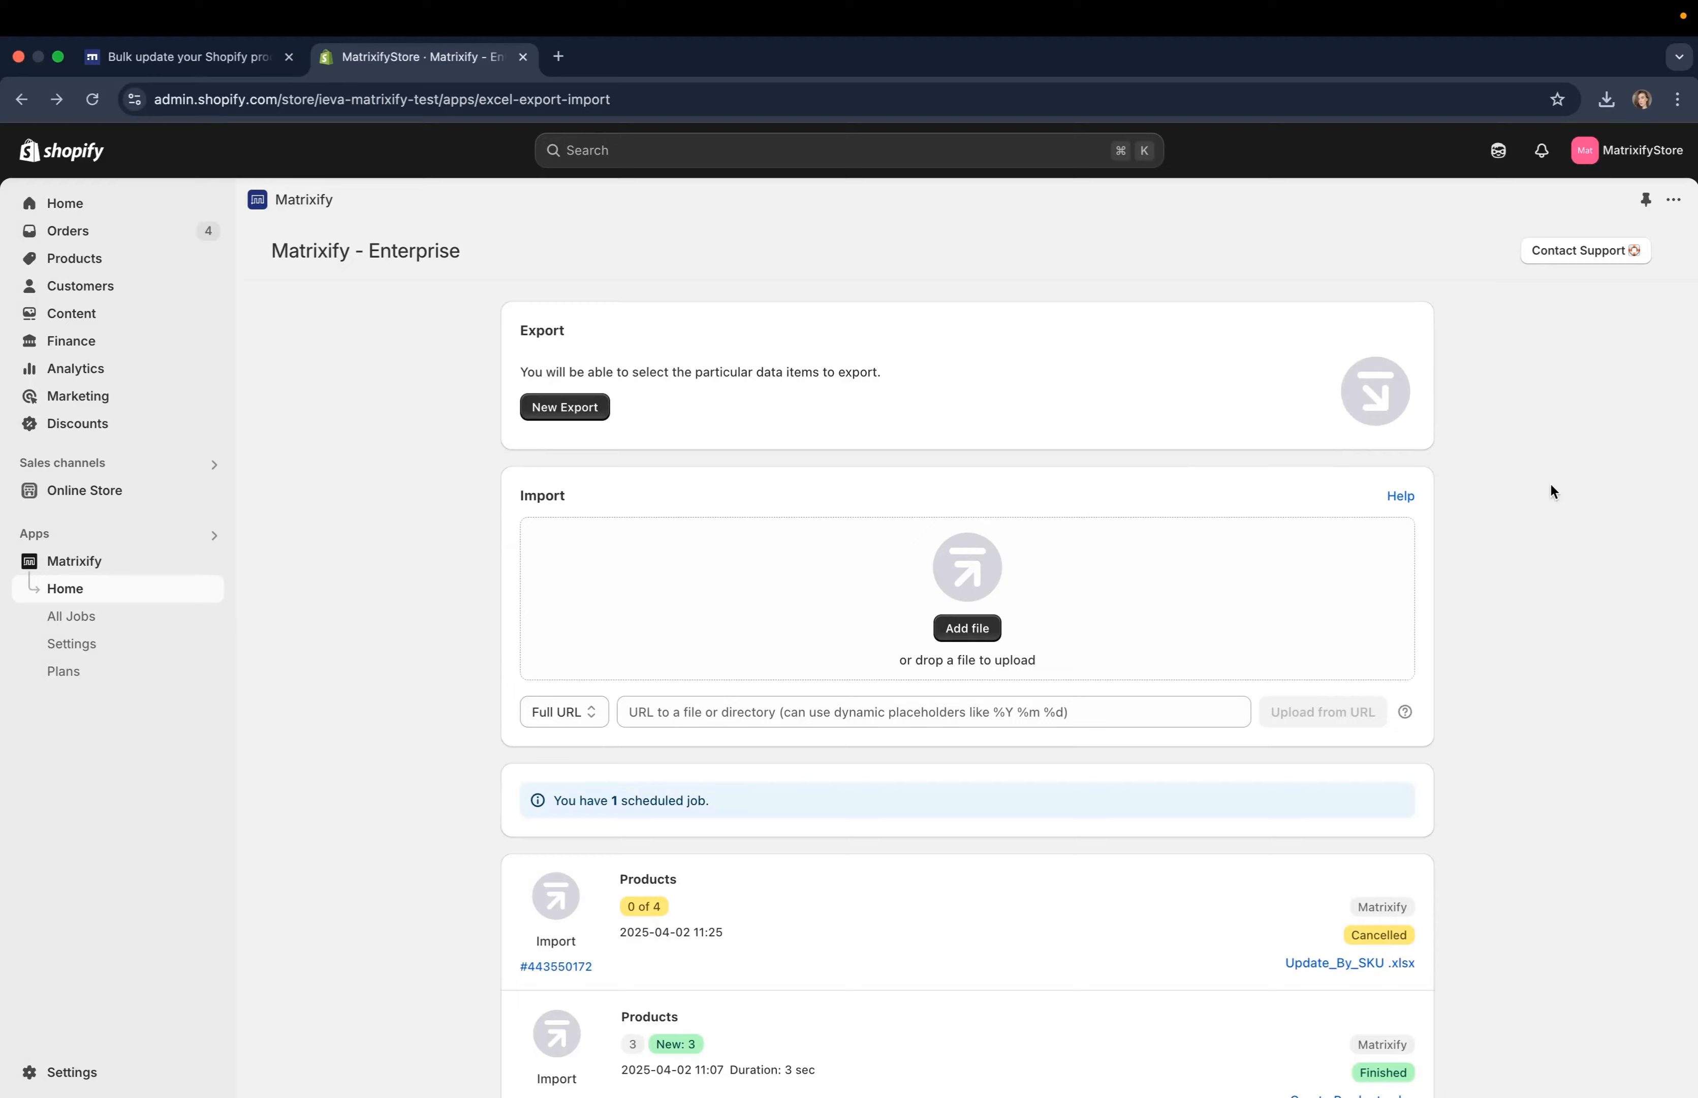
left_click(1006, 618)
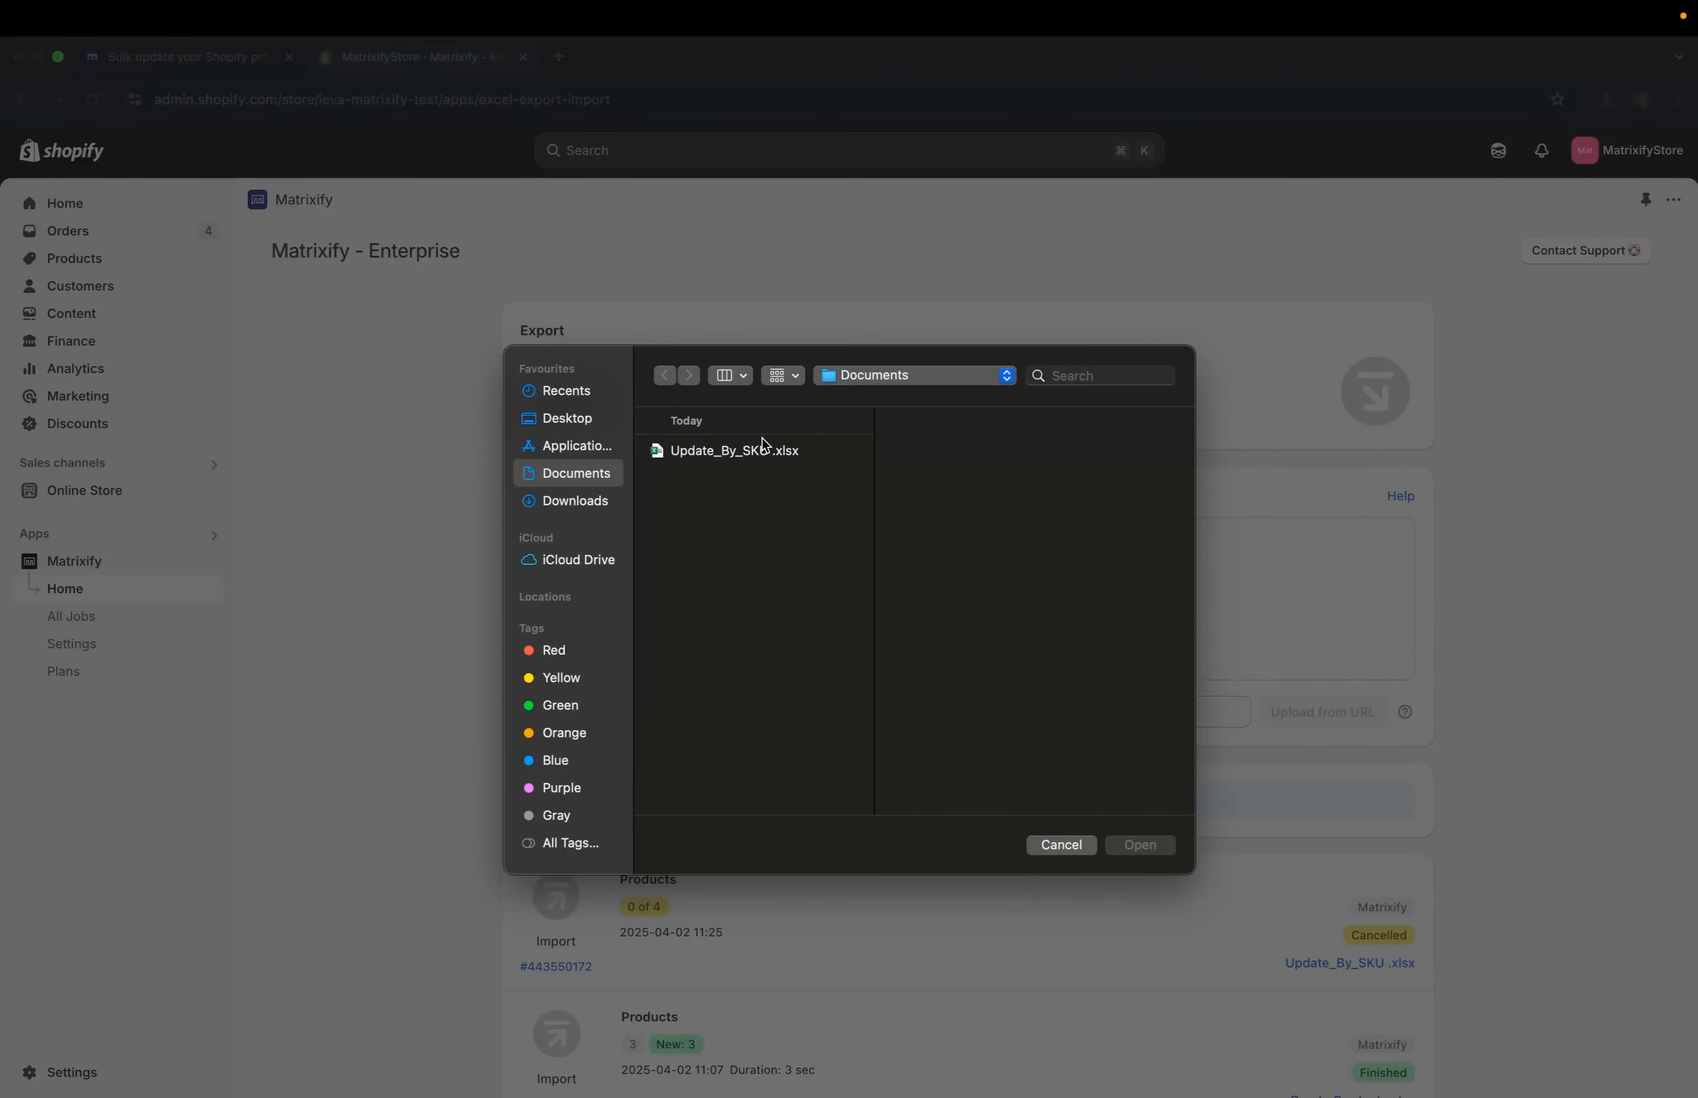
left_click(777, 453)
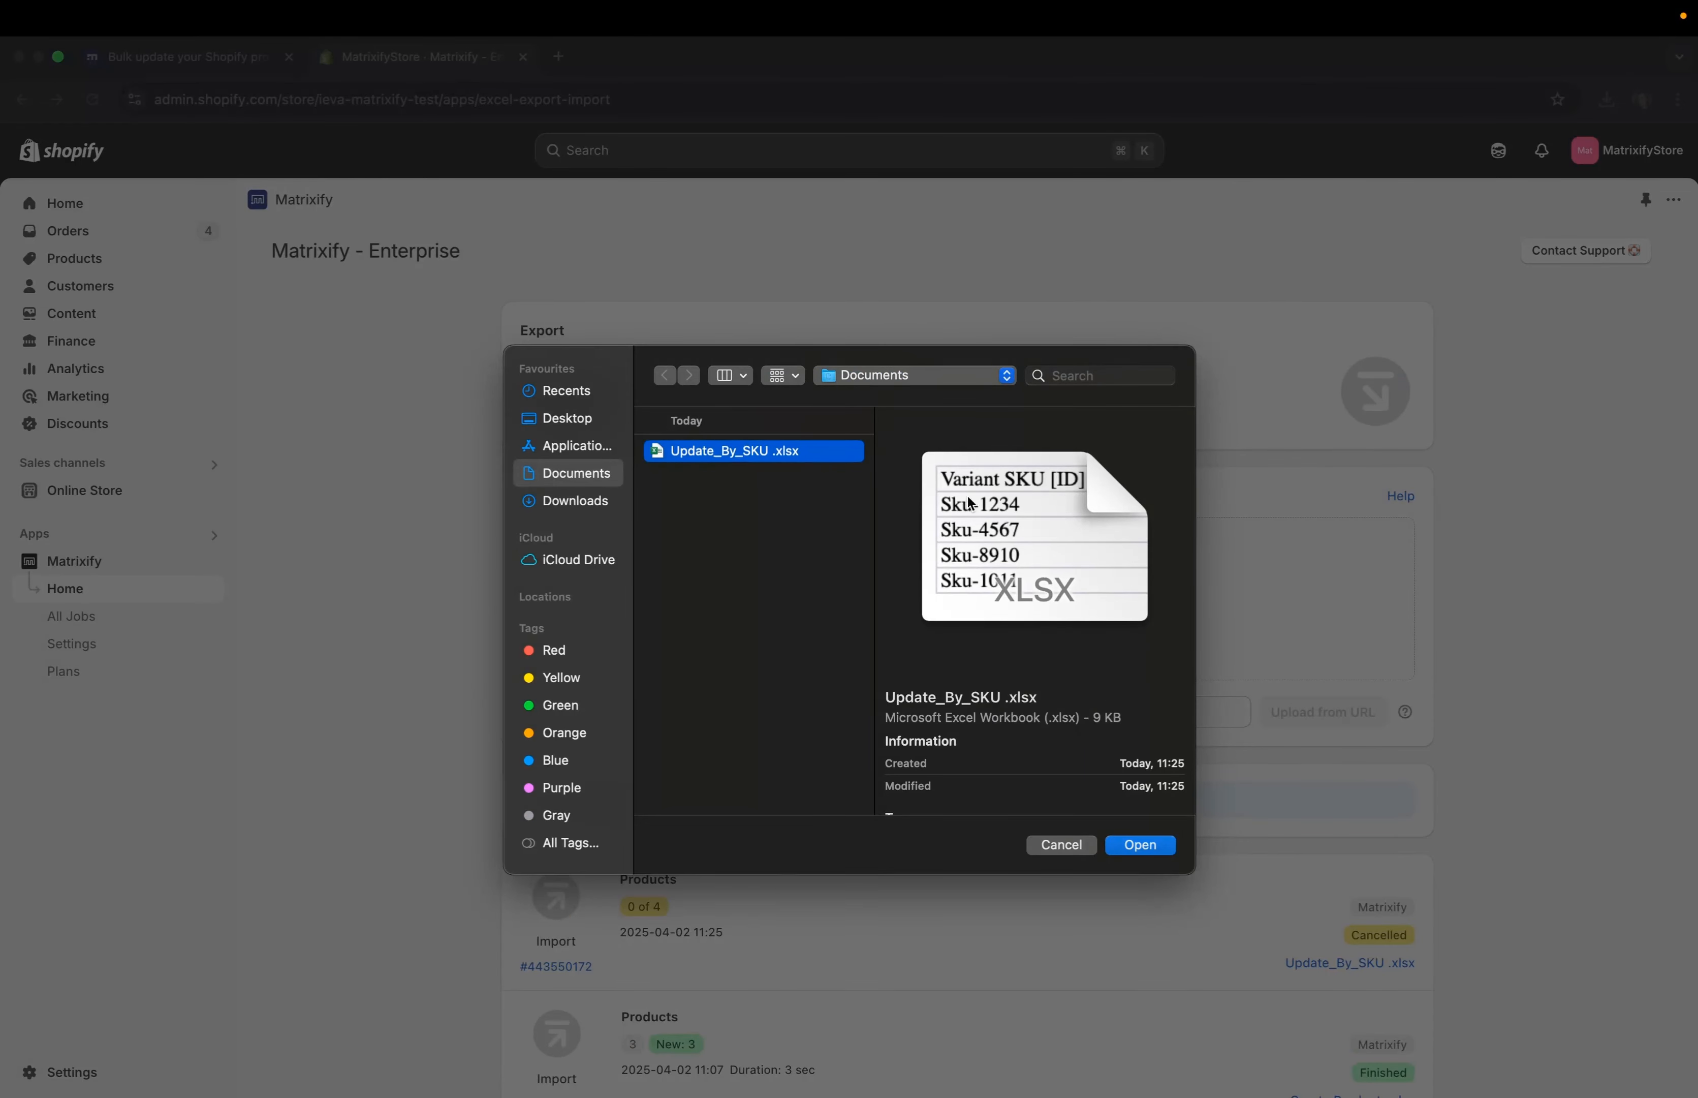
left_click(1149, 845)
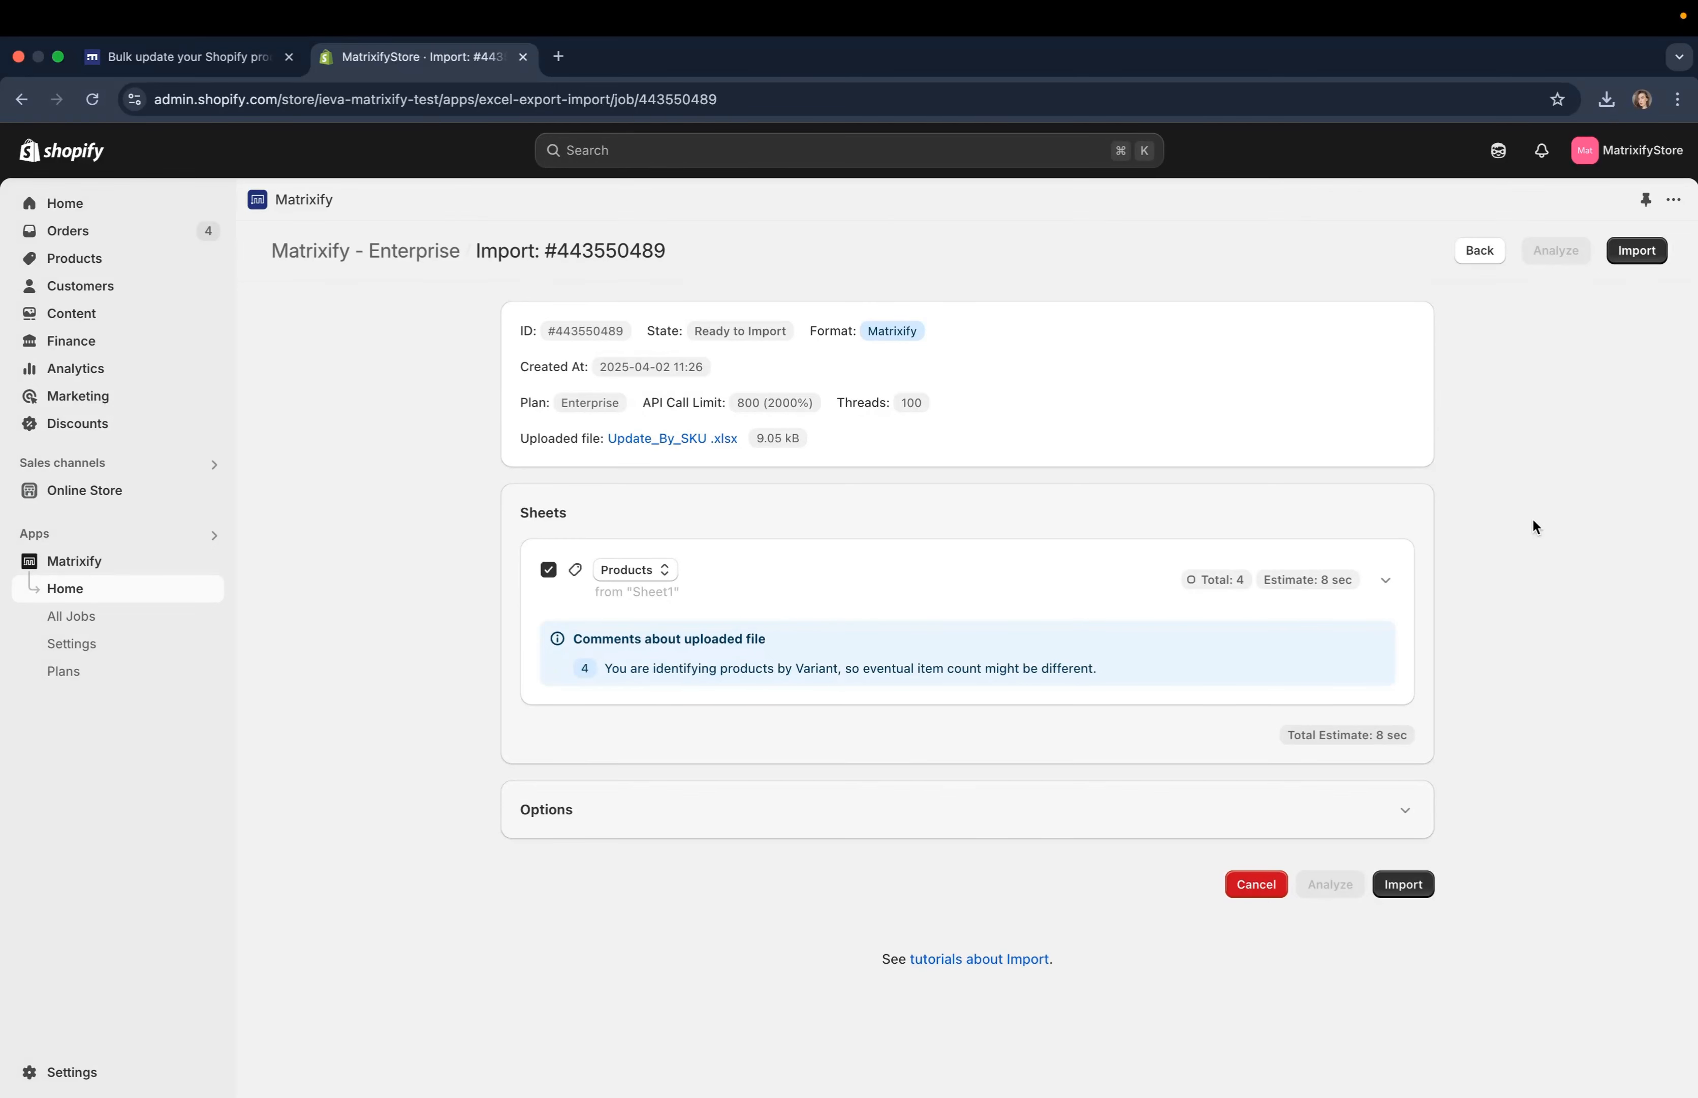
left_click(1400, 883)
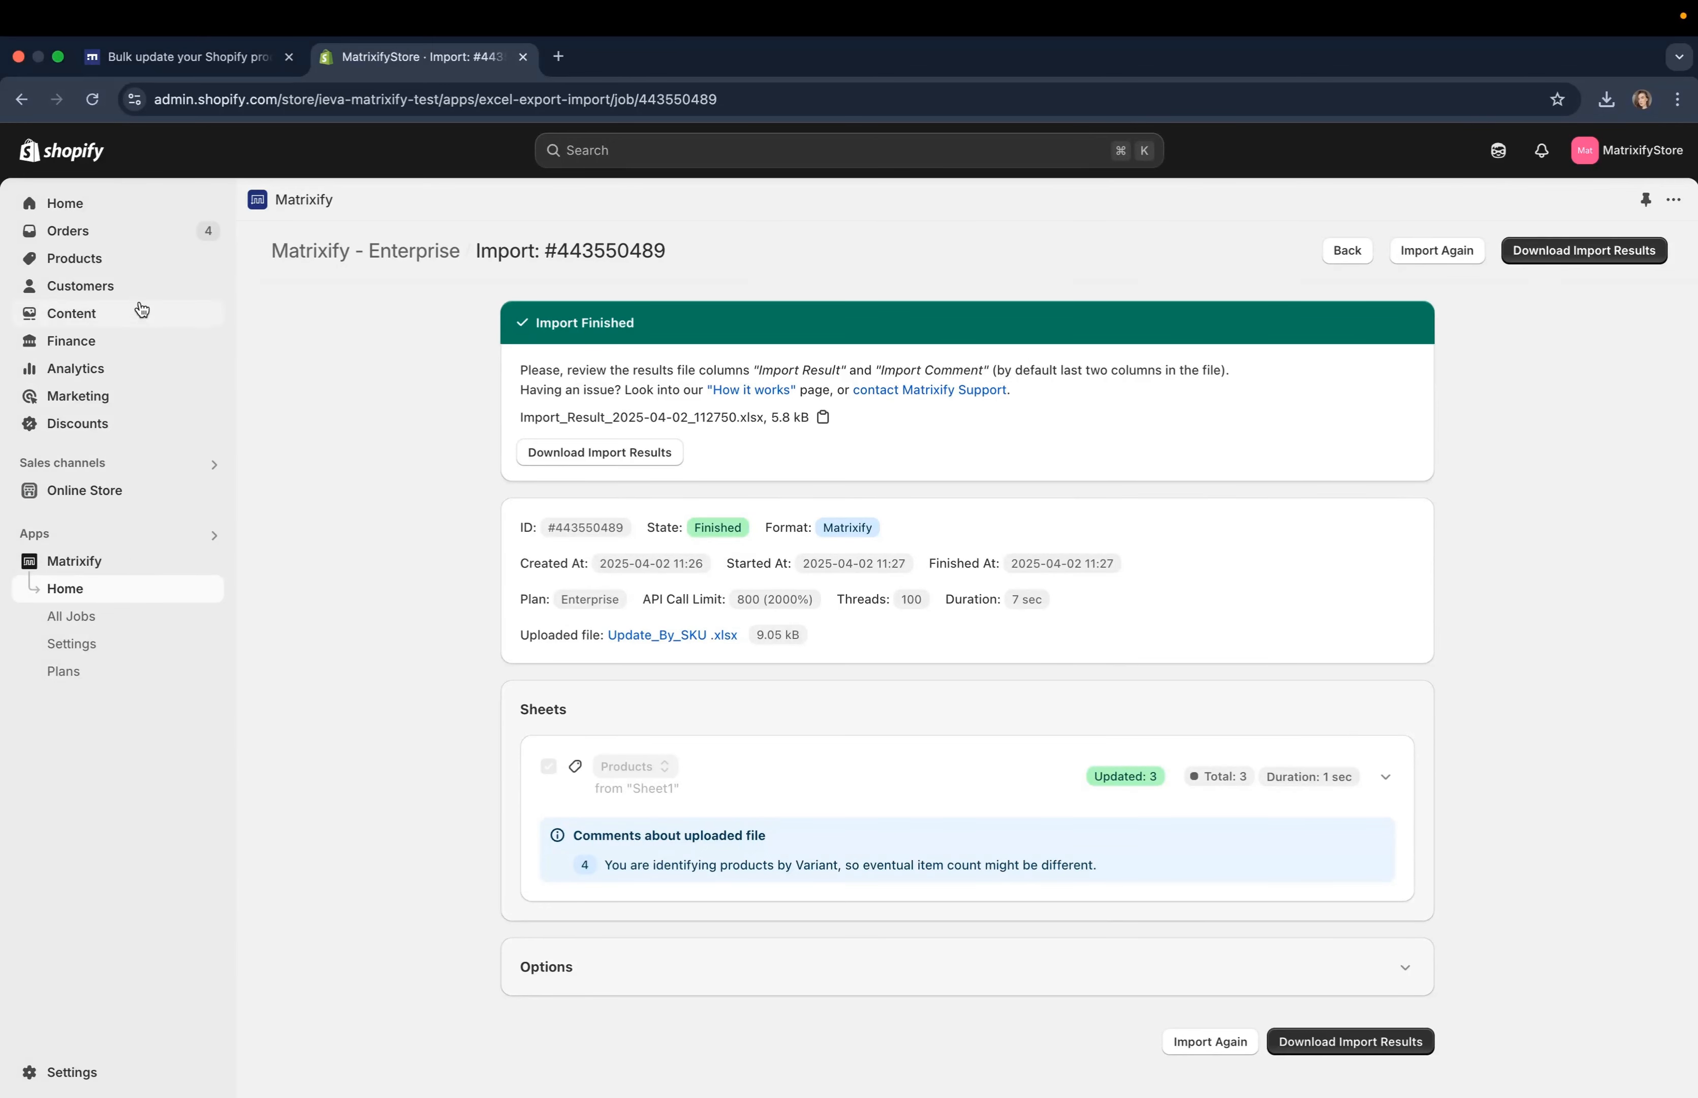
Step: Open the Honey Pot product from the Shopify product list and review its variants' inventory
left_click(80, 268)
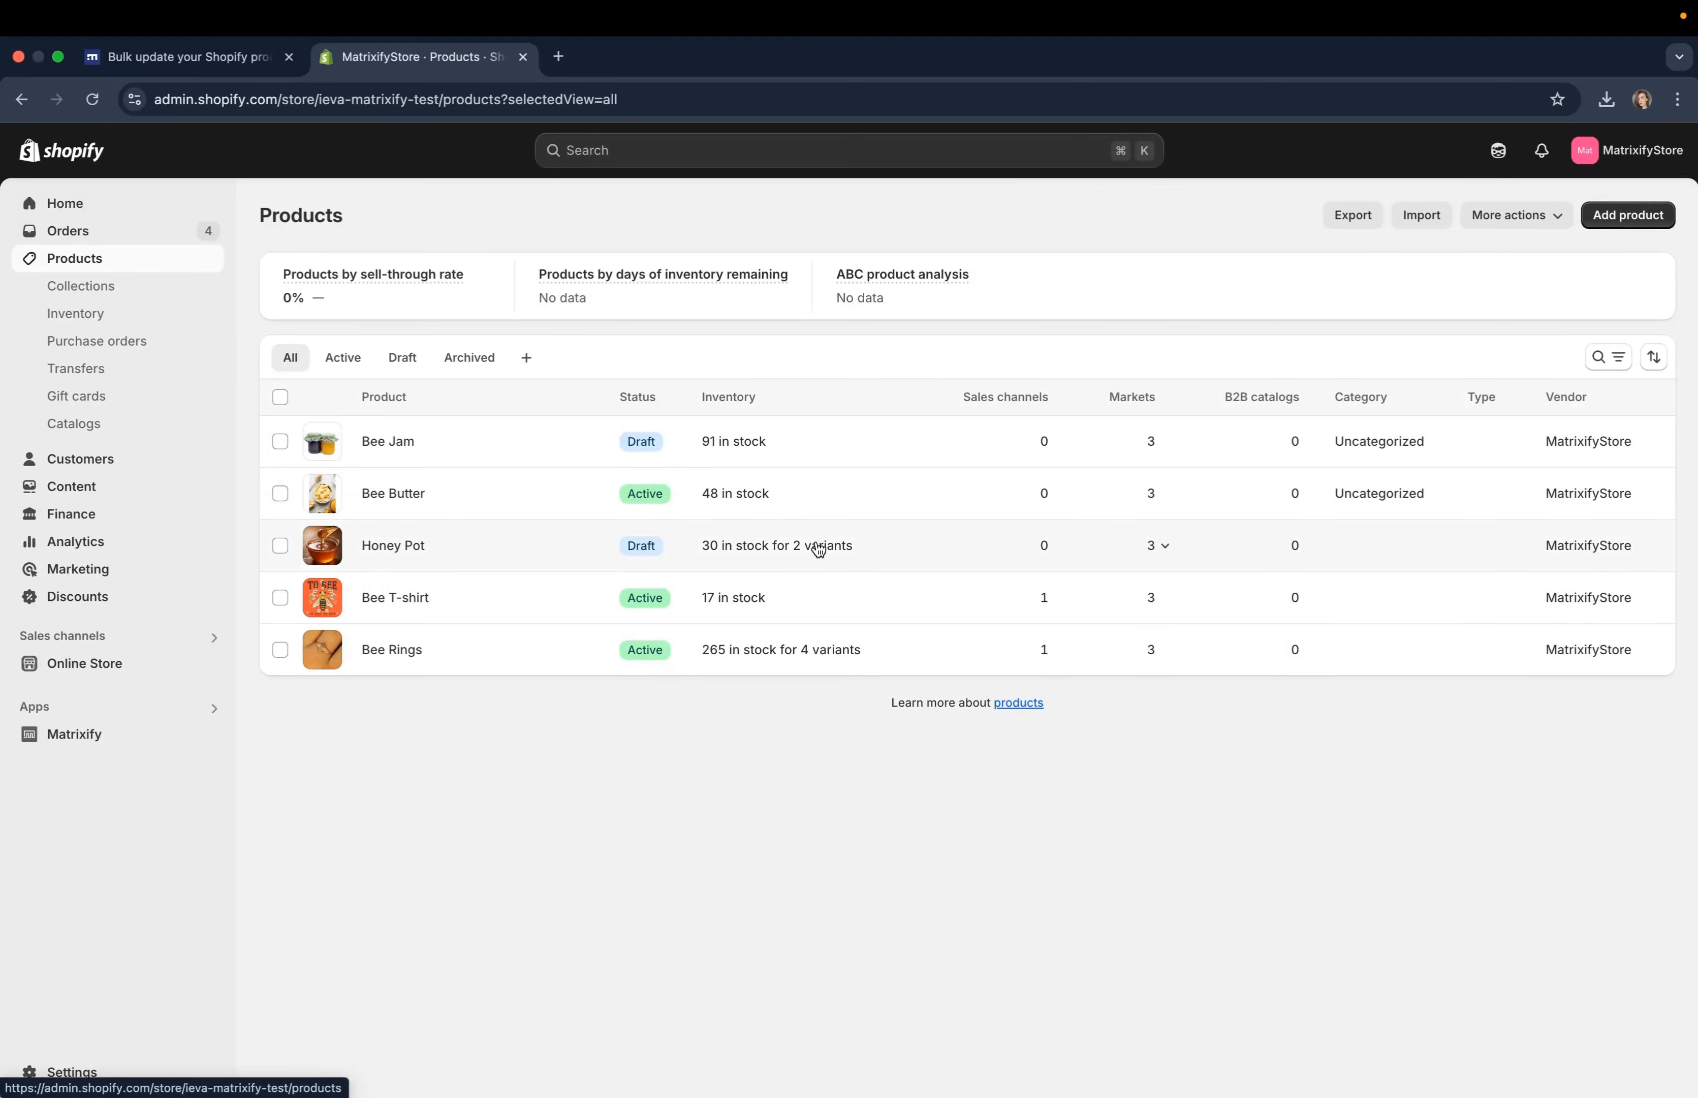
left_click(524, 547)
scroll(545, 849, "down", 10)
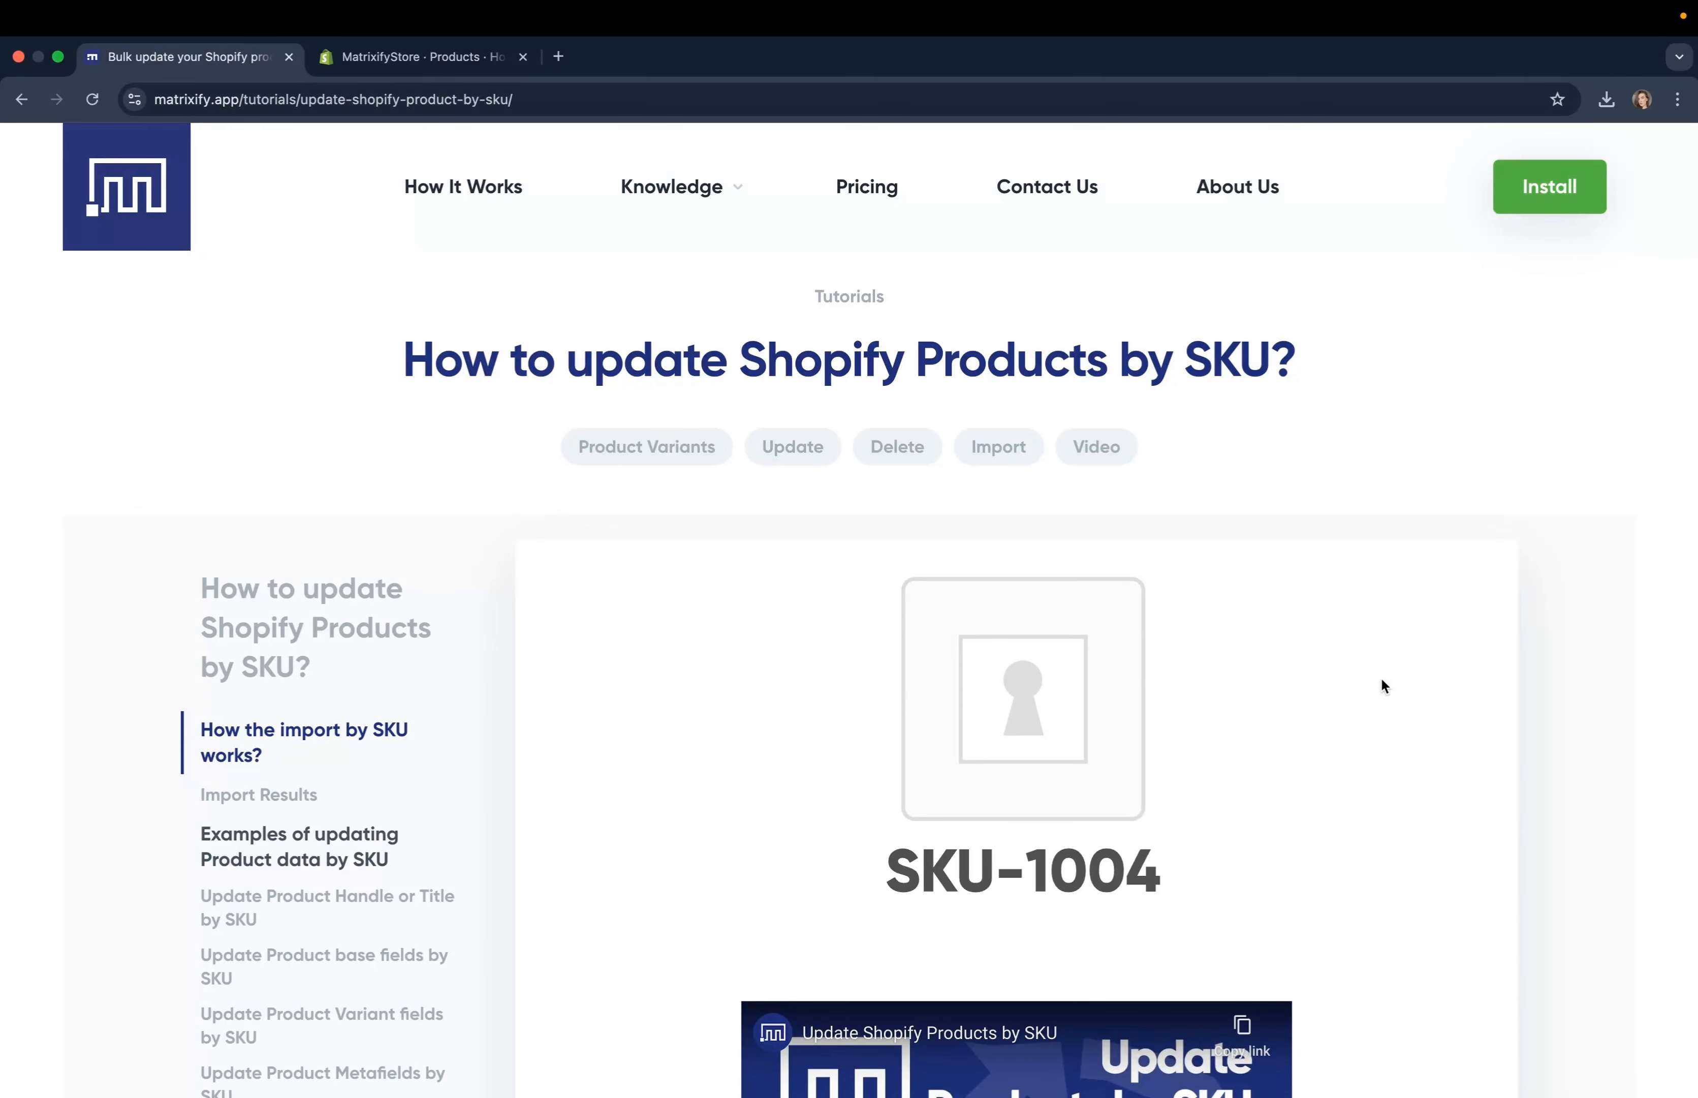
Step: Read through the Matrixify tutorial on updating Shopify products by SKU, covering metafields, product images, and variant and product deletion
scroll(1022, 640, "down", 15)
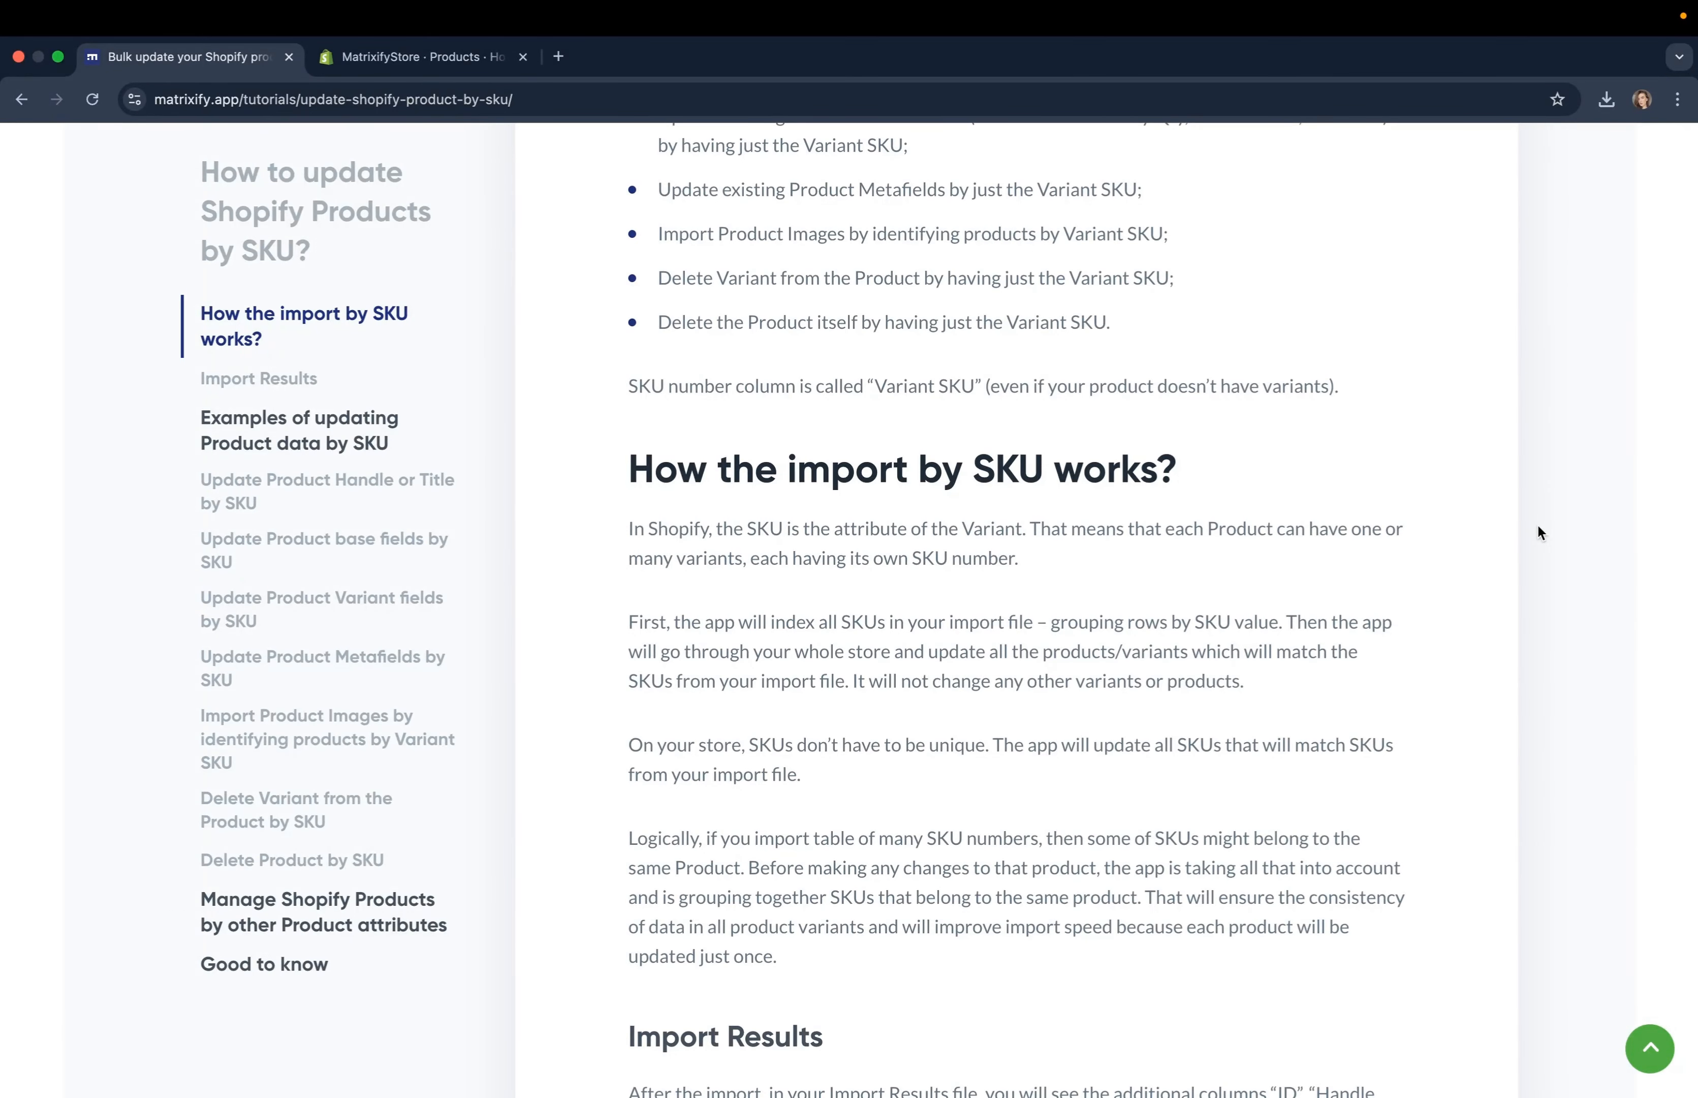
scroll(1538, 528, "down", 15)
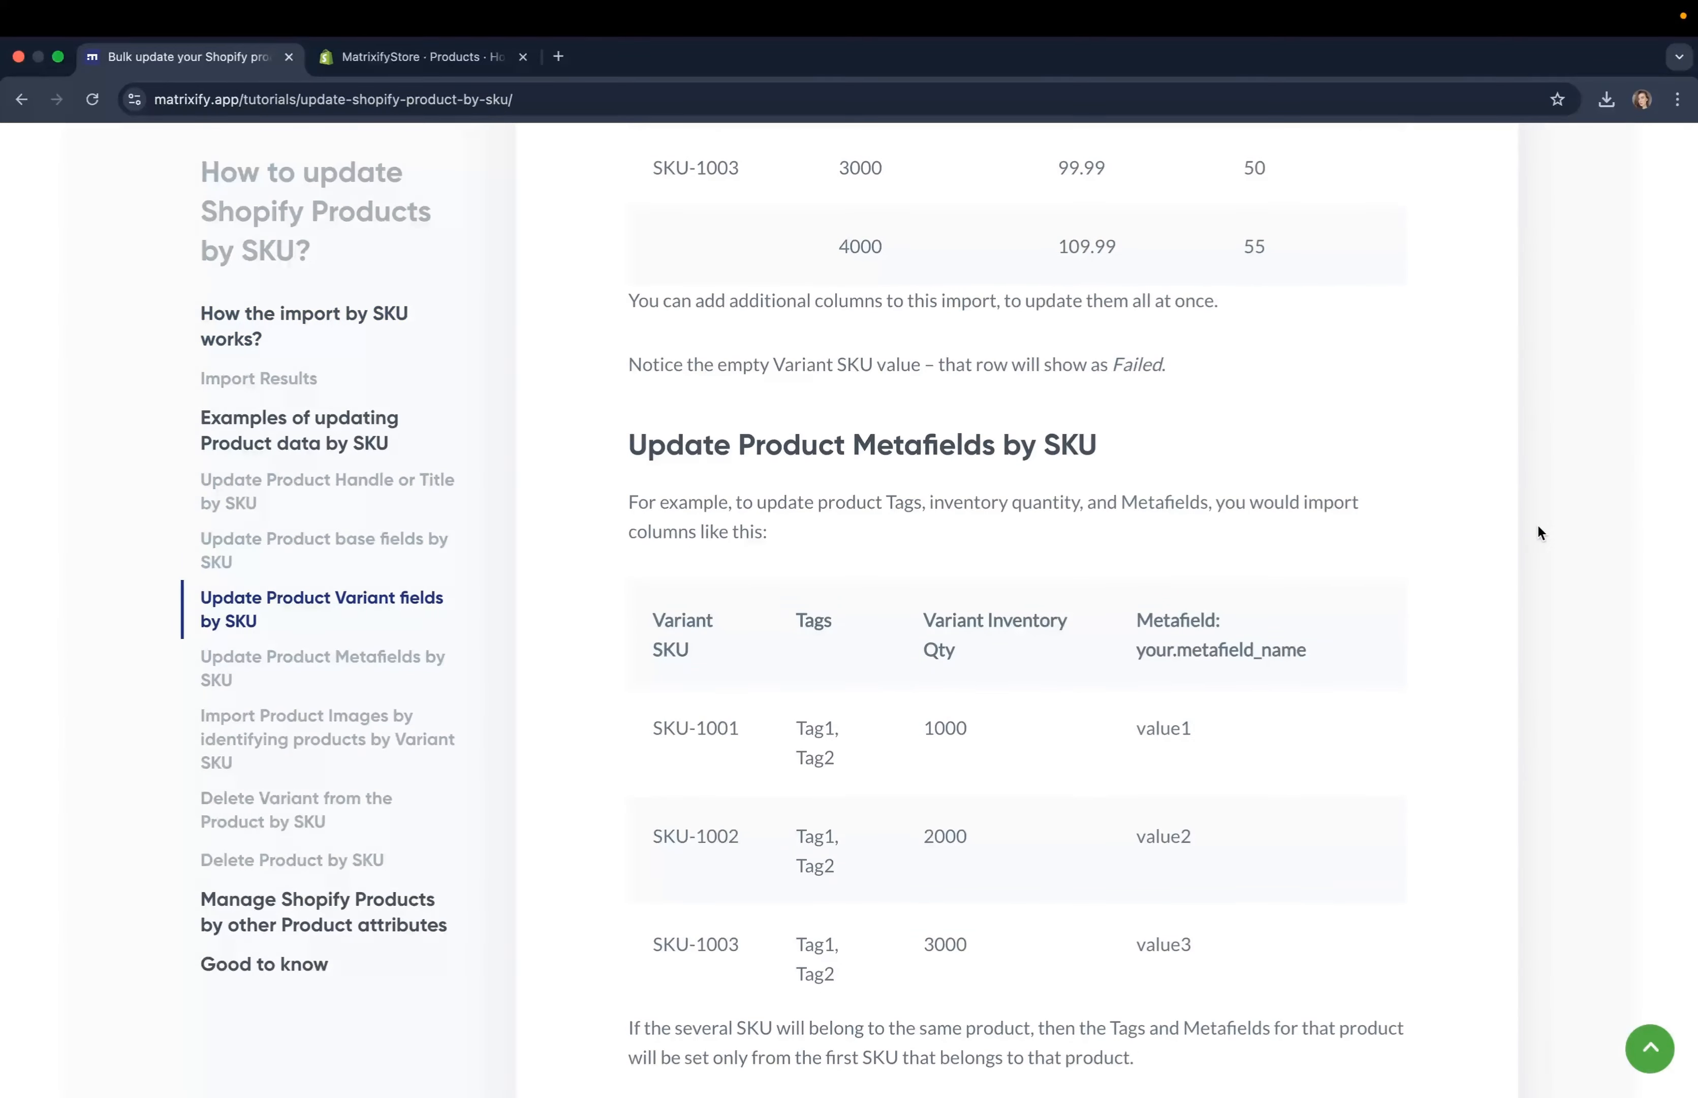
scroll(1538, 533, "down", 3)
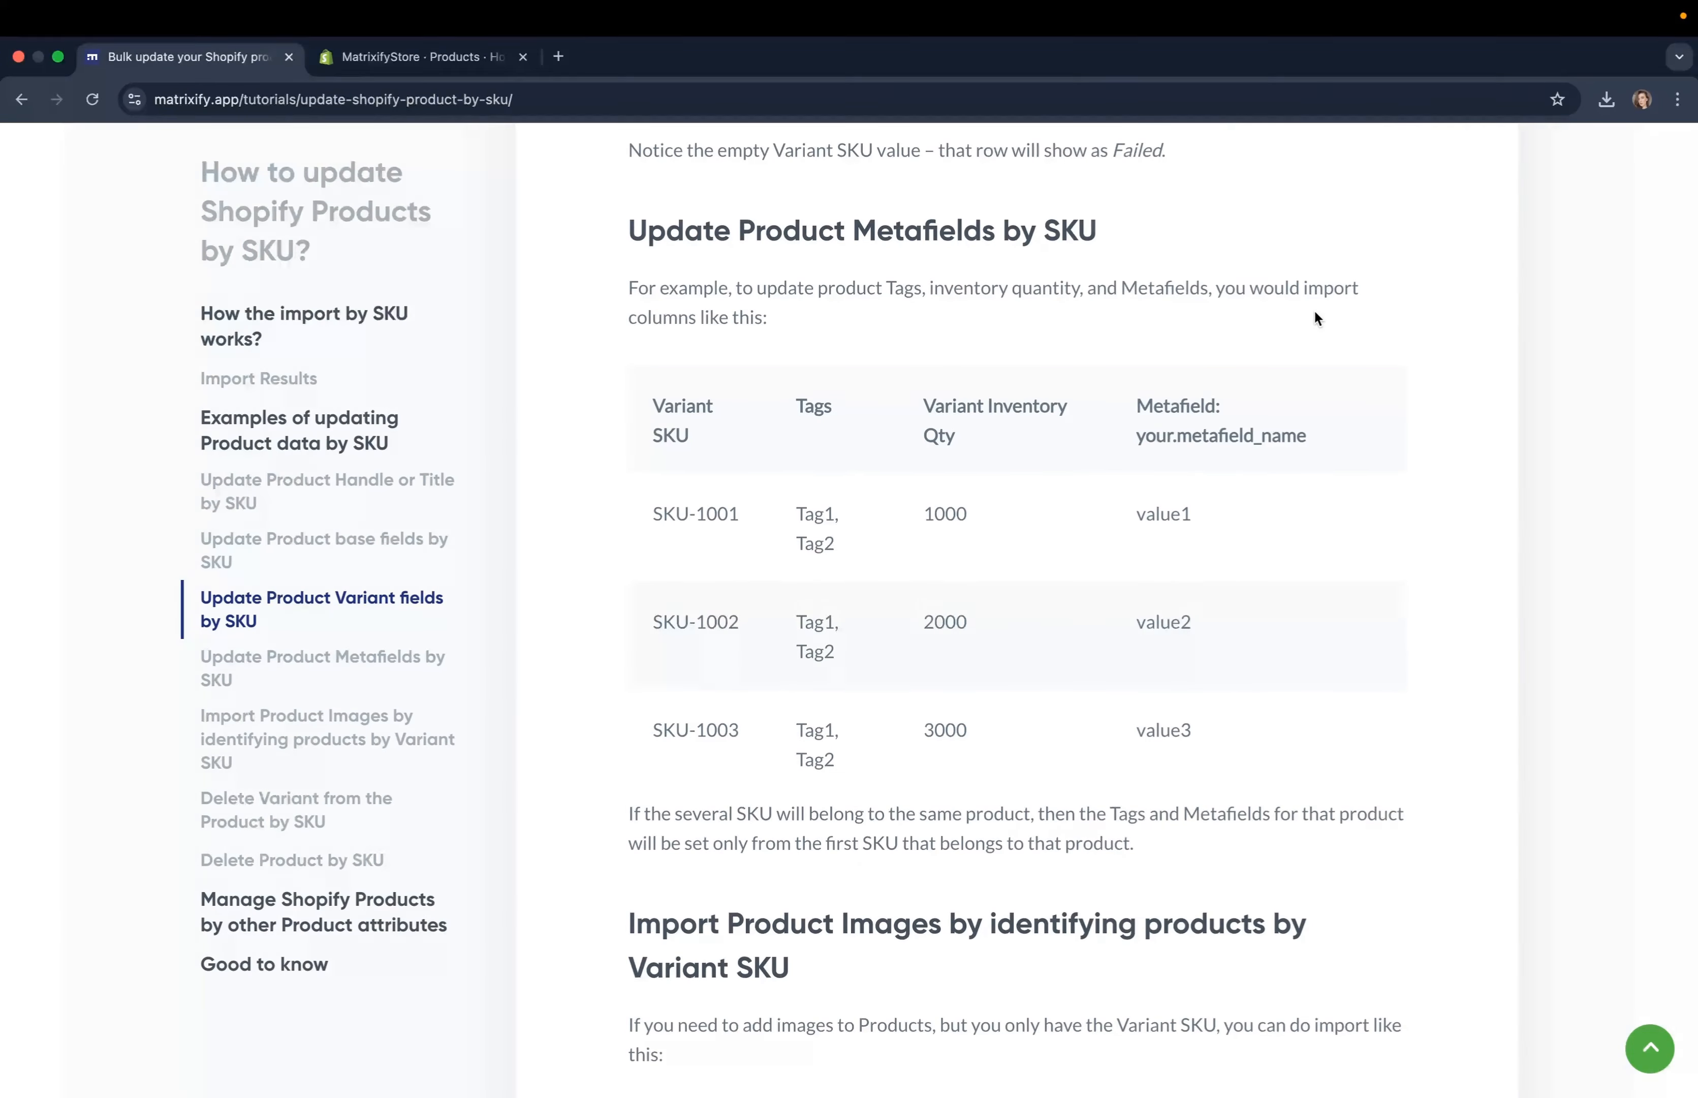
scroll(1315, 313, "down", 3)
scroll(1315, 313, "up", 4)
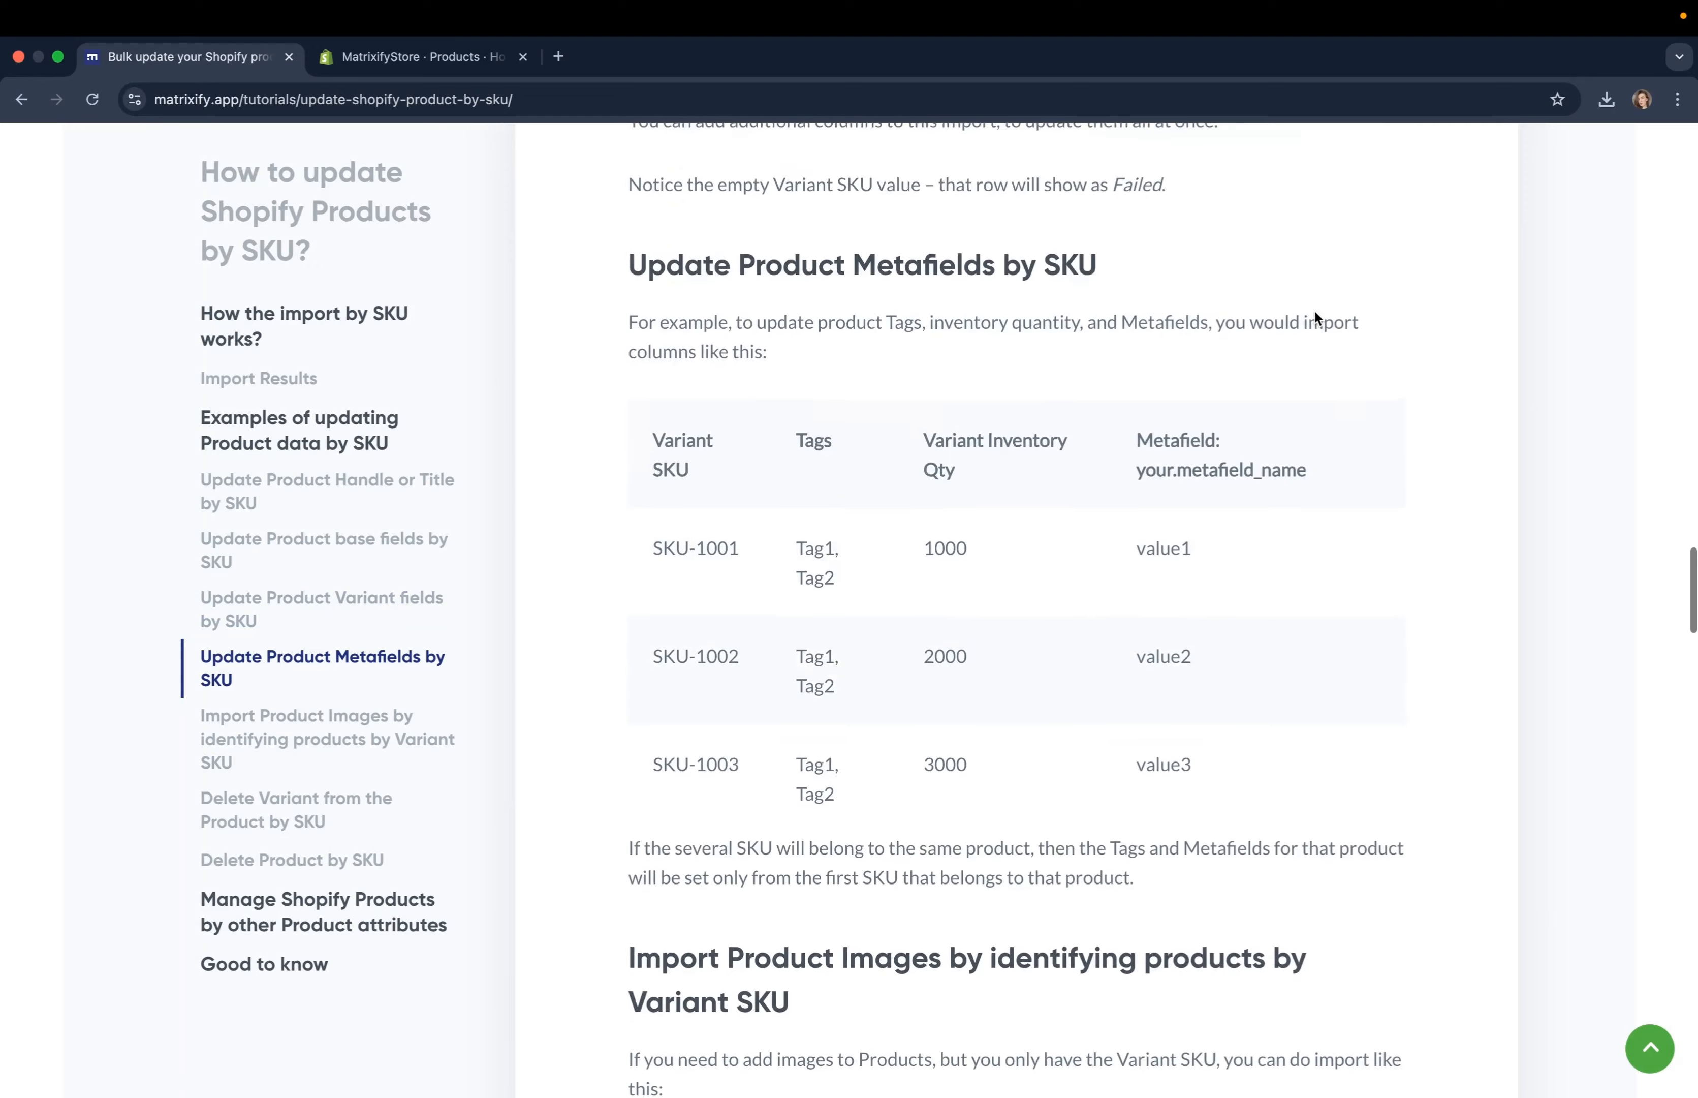
scroll(1312, 491, "down", 10)
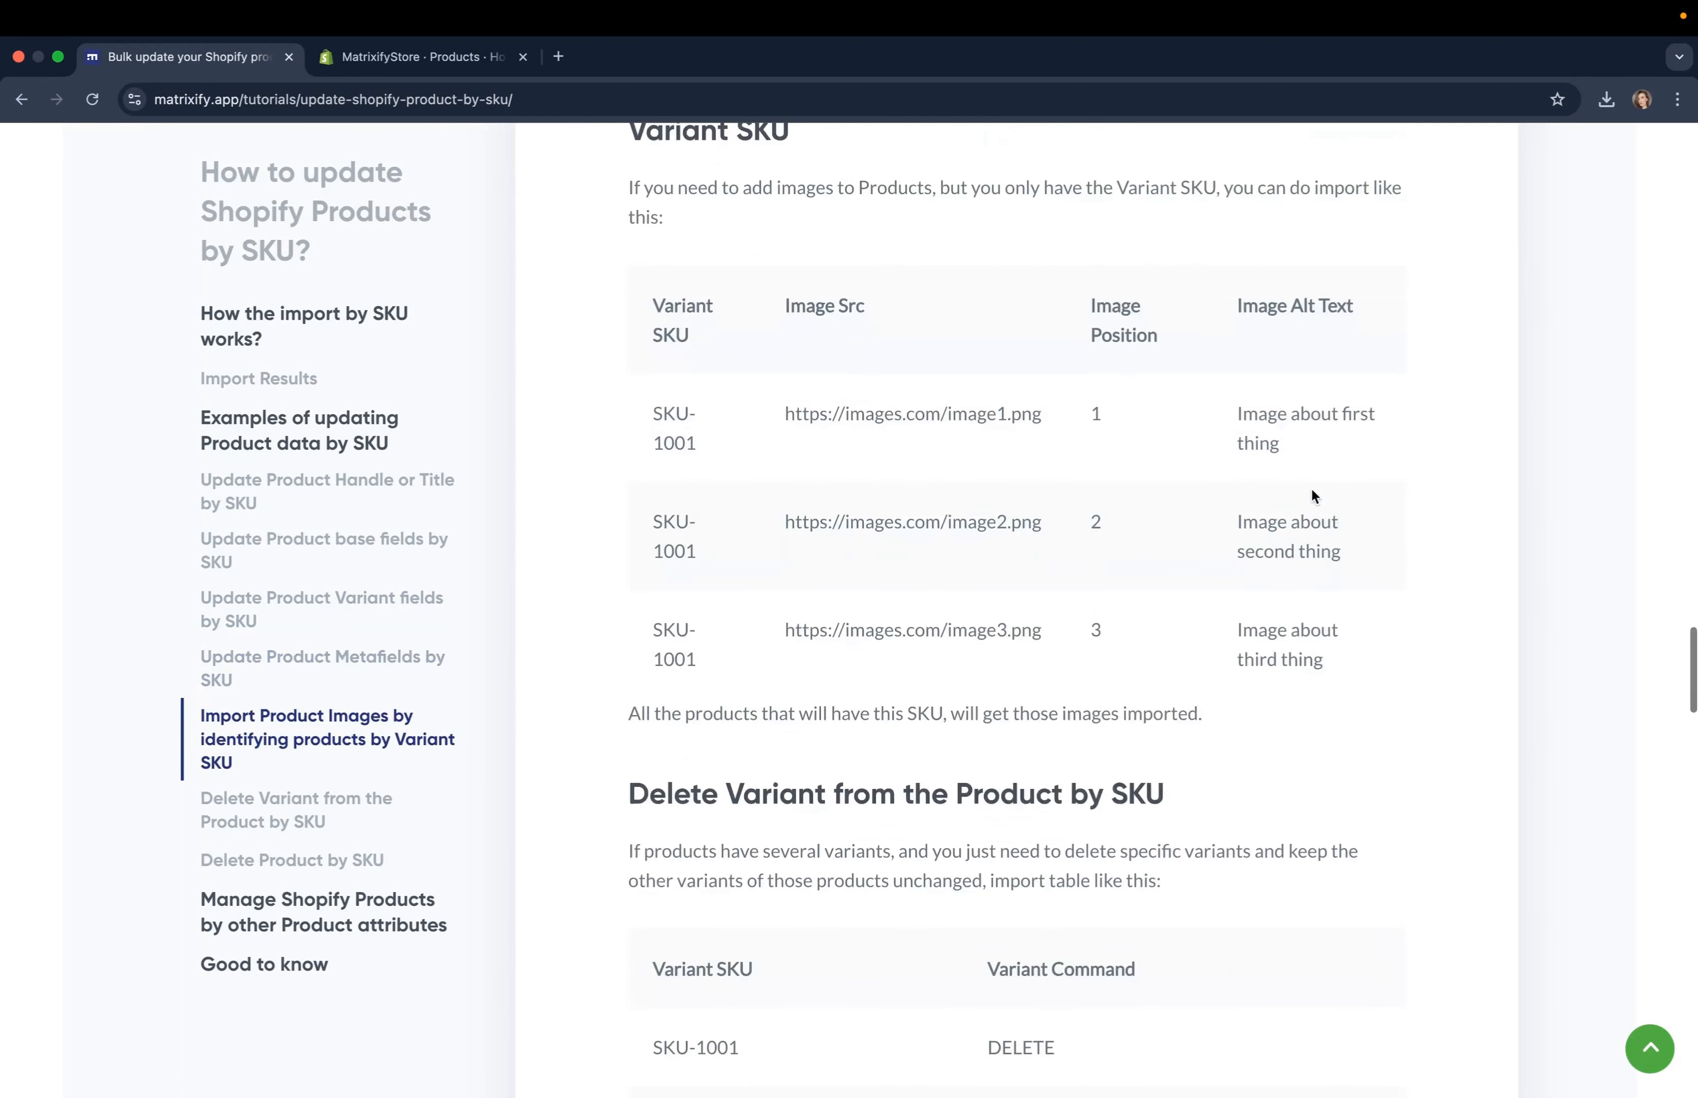
scroll(1312, 493, "down", 9)
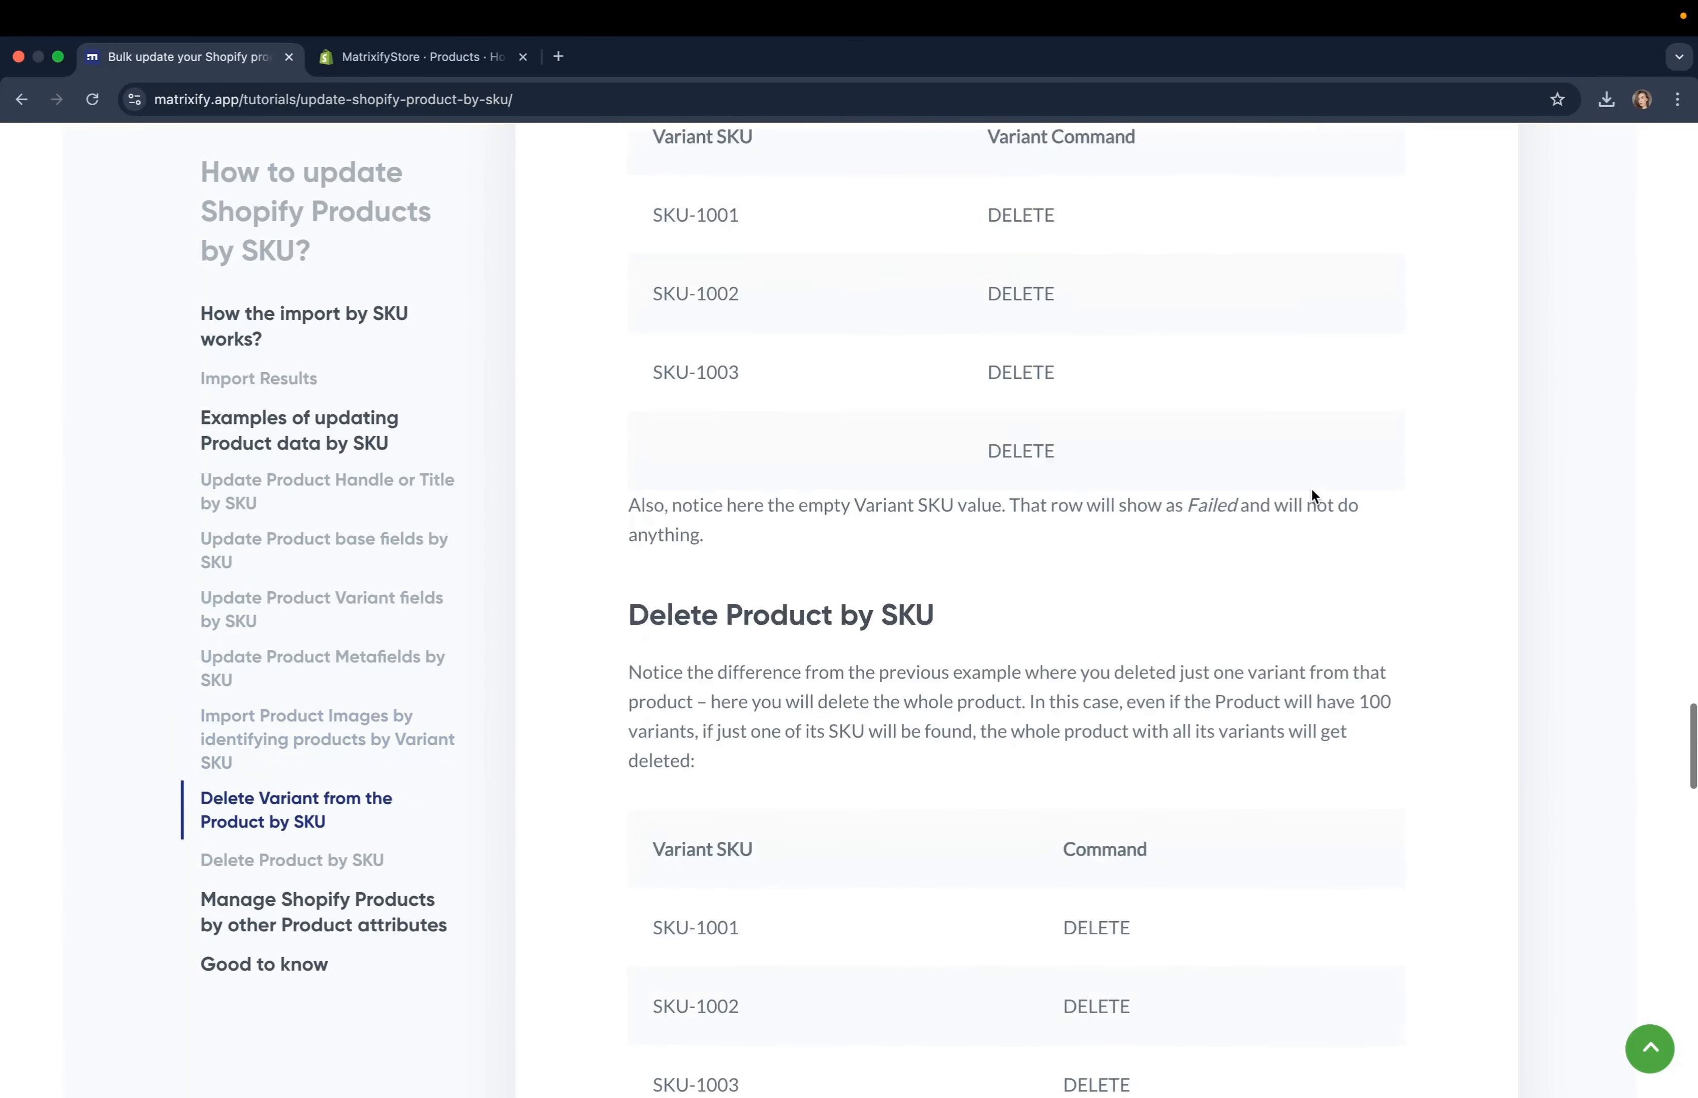
scroll(1312, 491, "down", 3)
scroll(1312, 491, "down", 2)
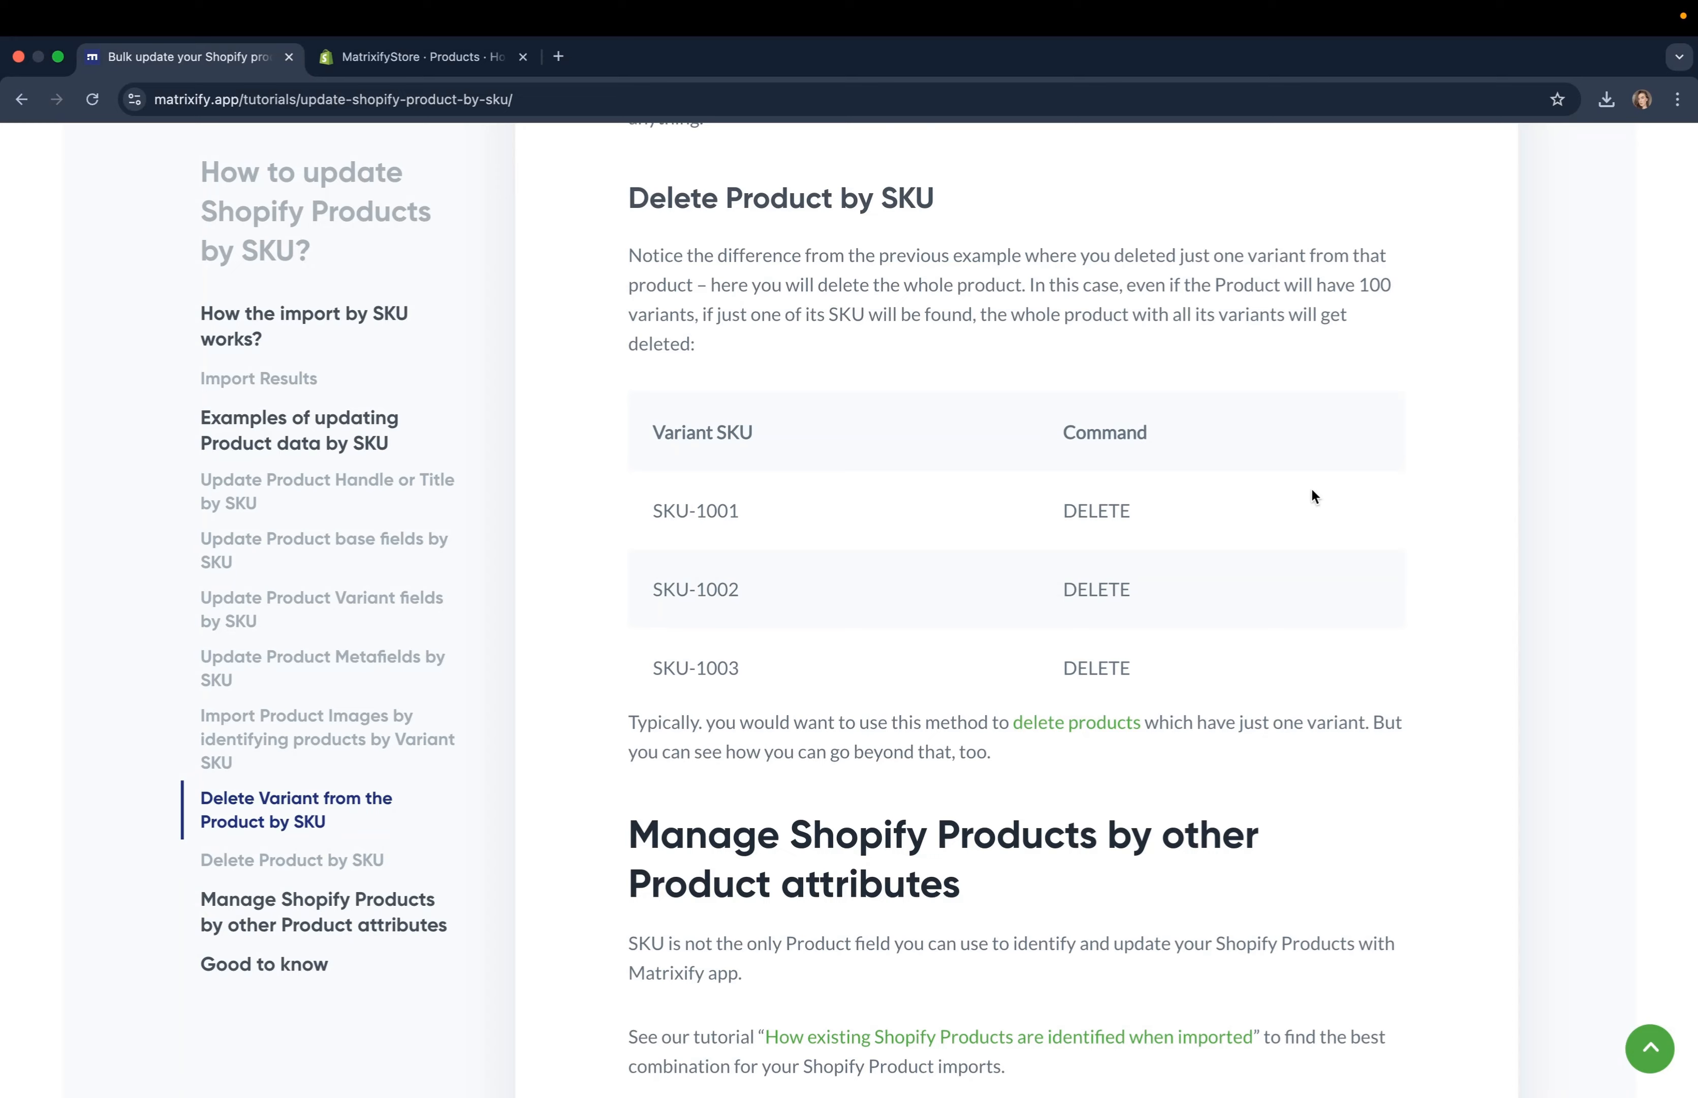
scroll(1312, 494, "down", 9)
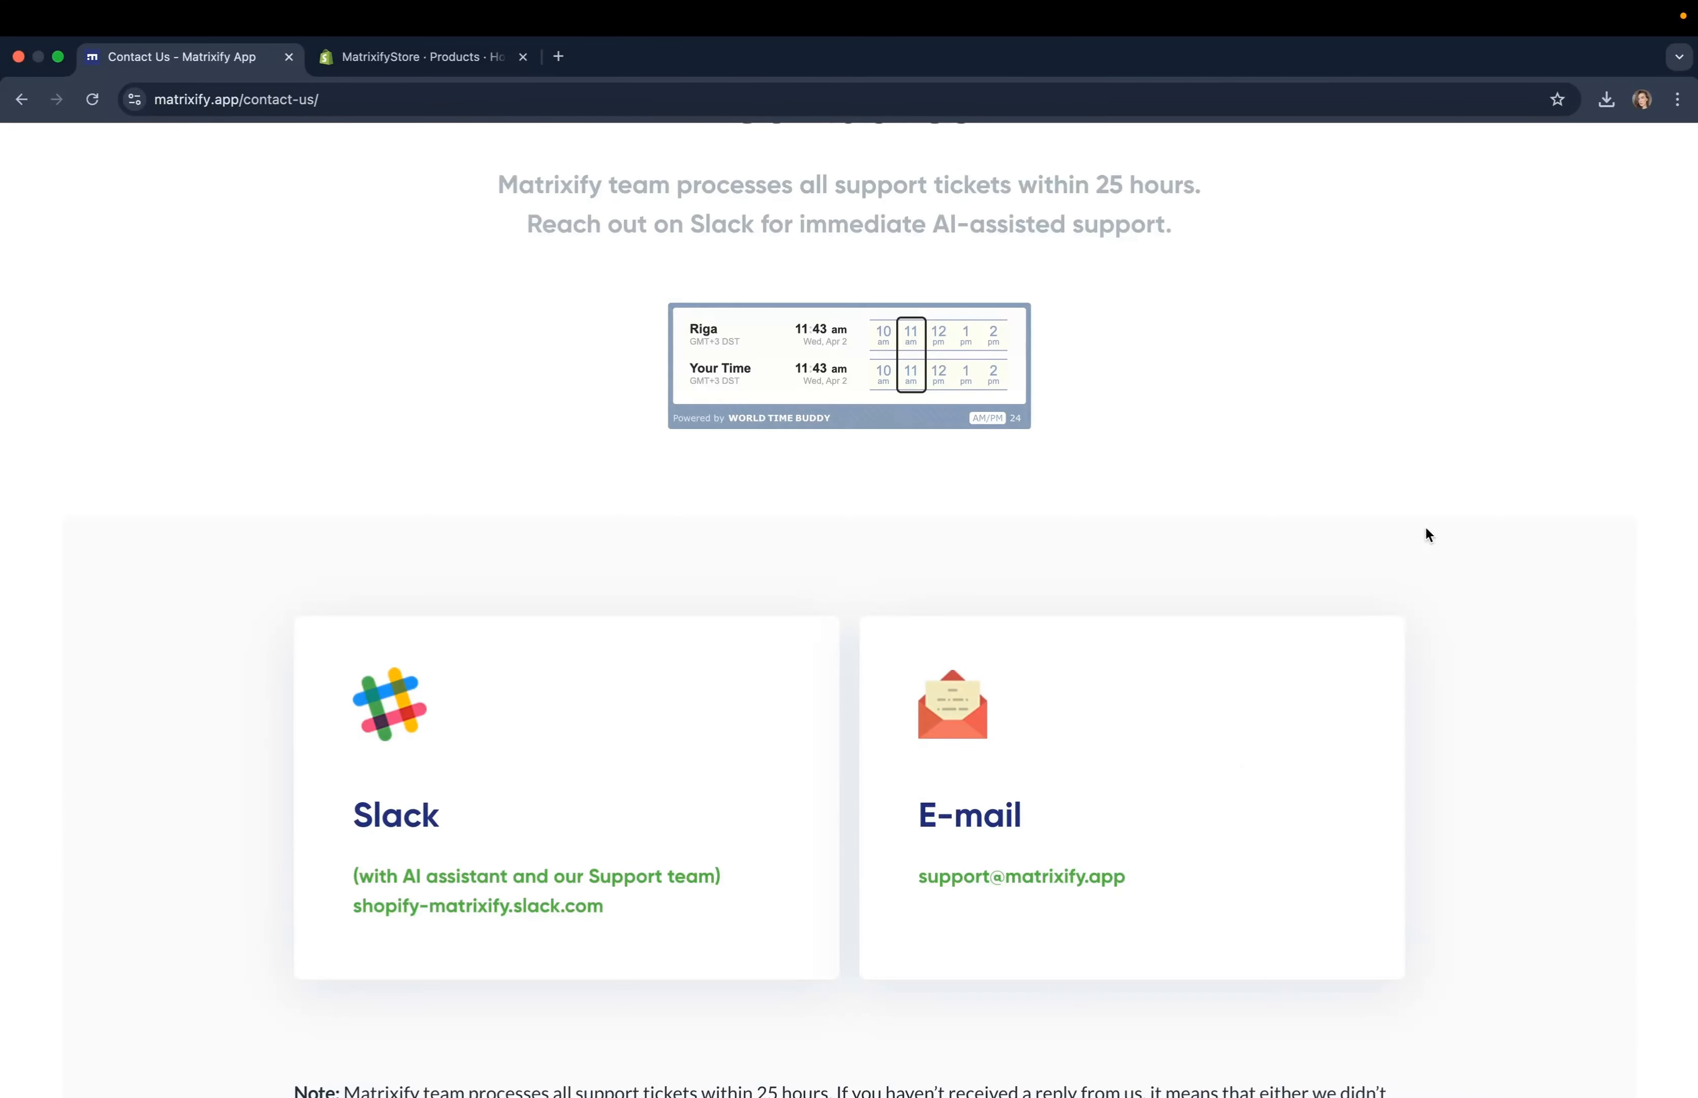
Step: Review the support contact options on Matrixify's Contact Us page
scroll(1425, 526, "up", 3)
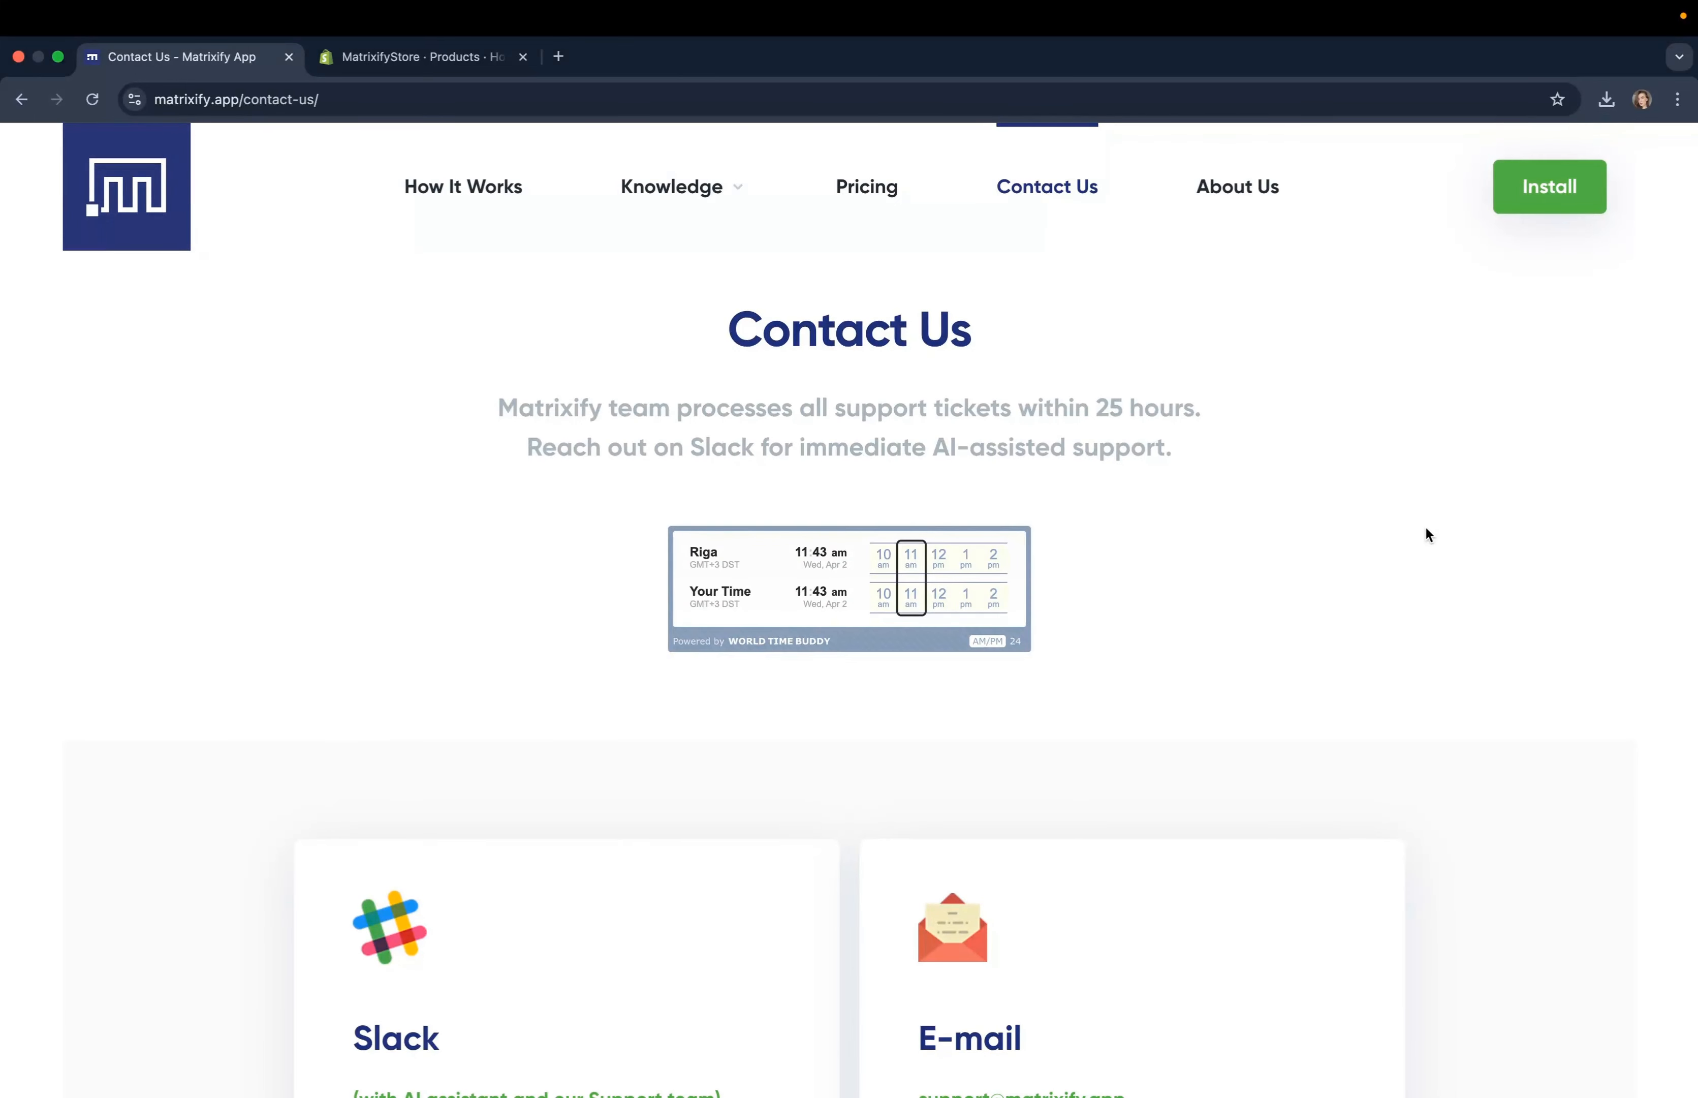
scroll(1426, 528, "down", 3)
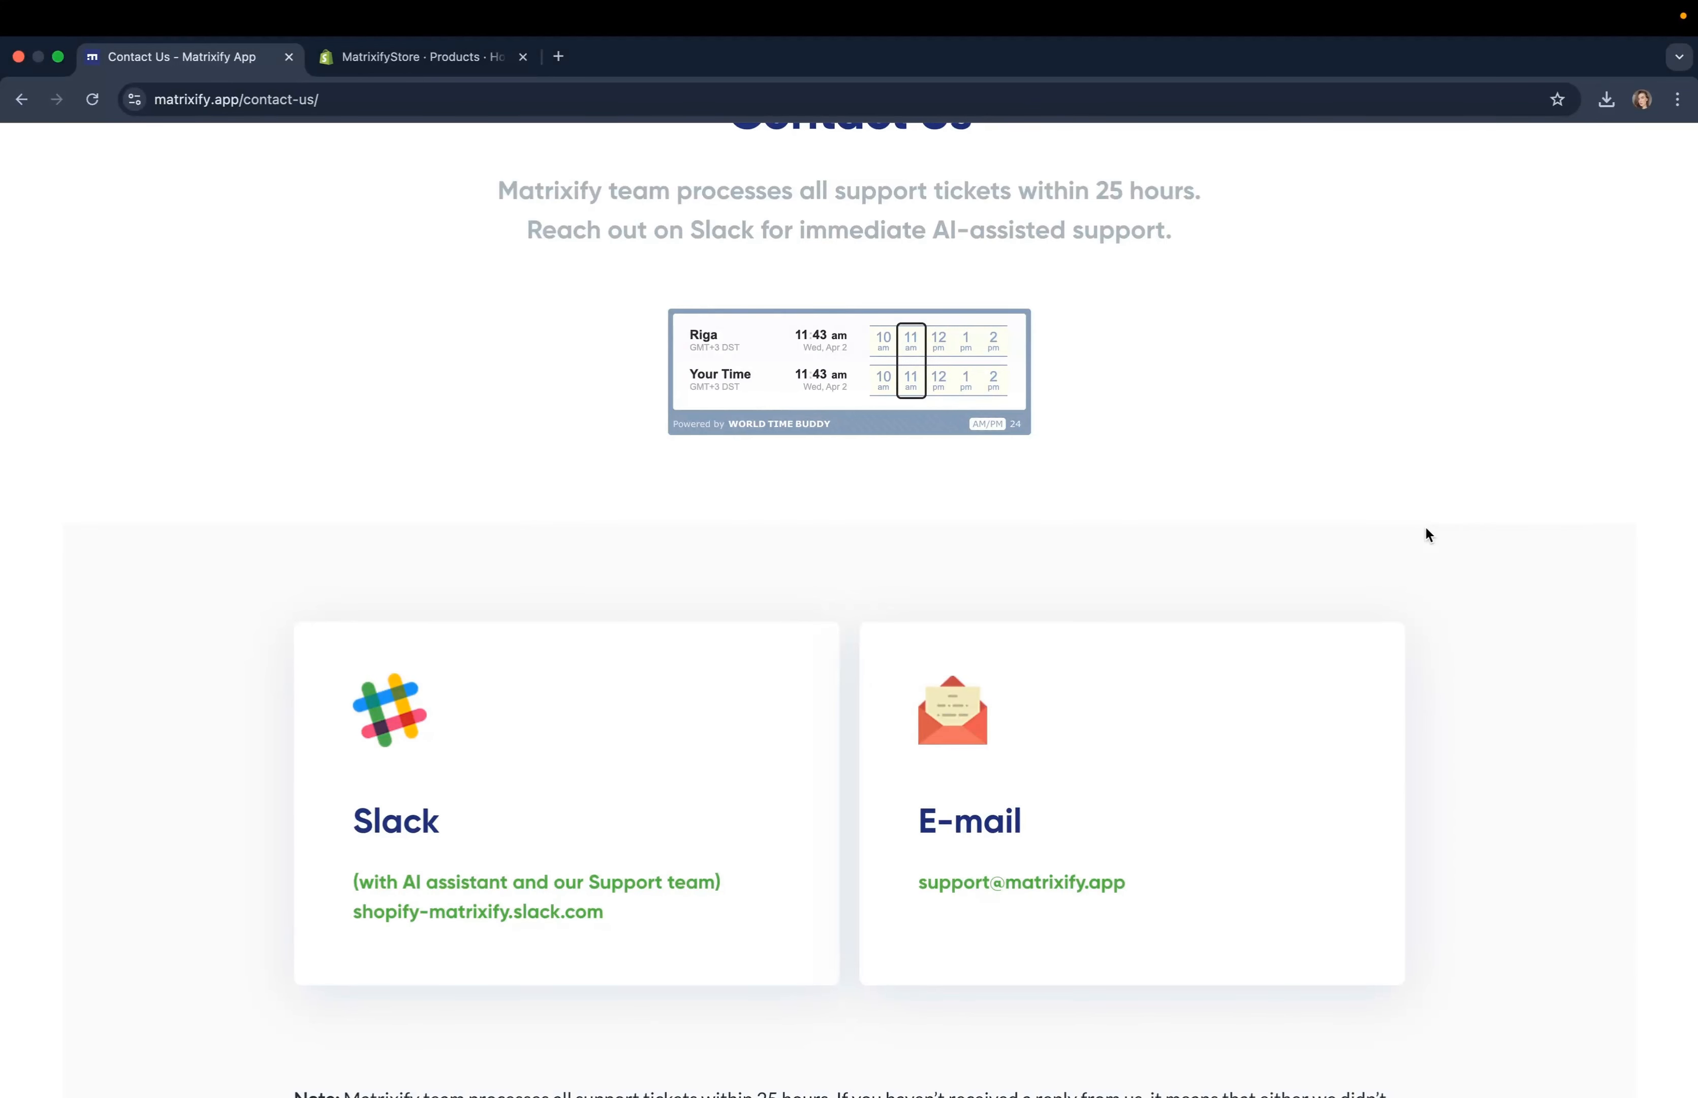
scroll(1428, 534, "up", 3)
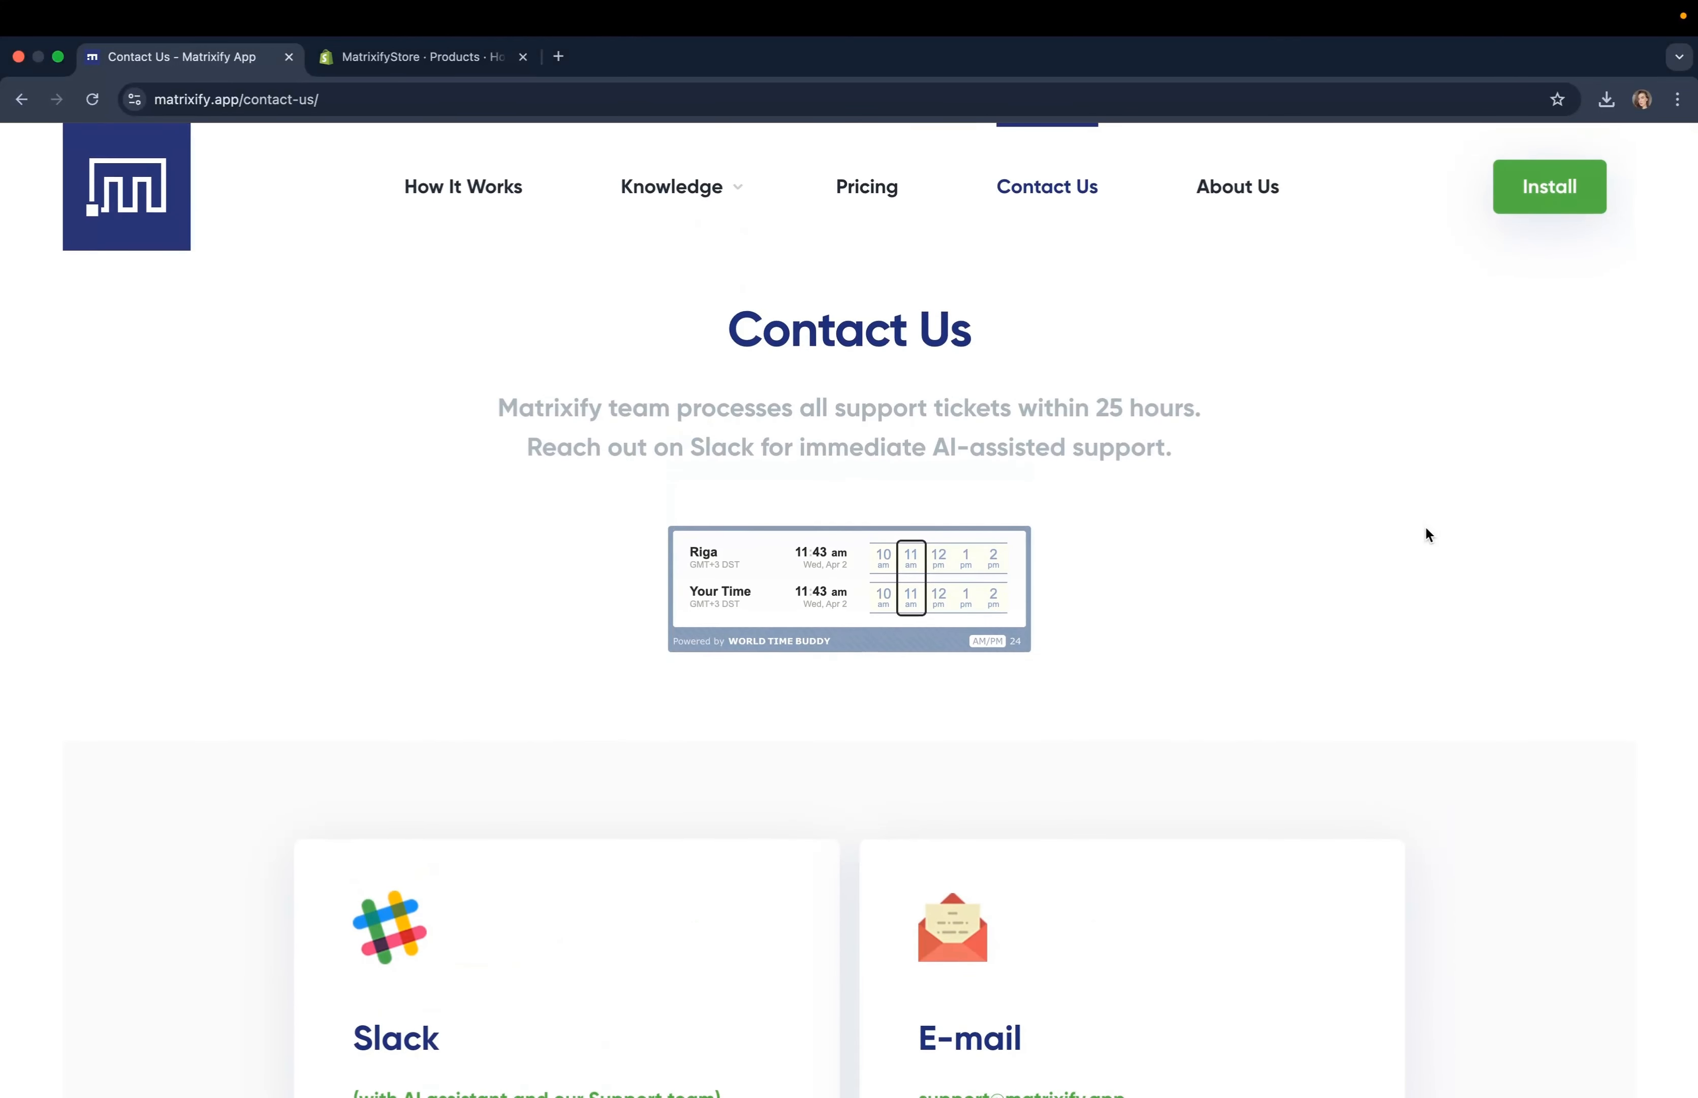